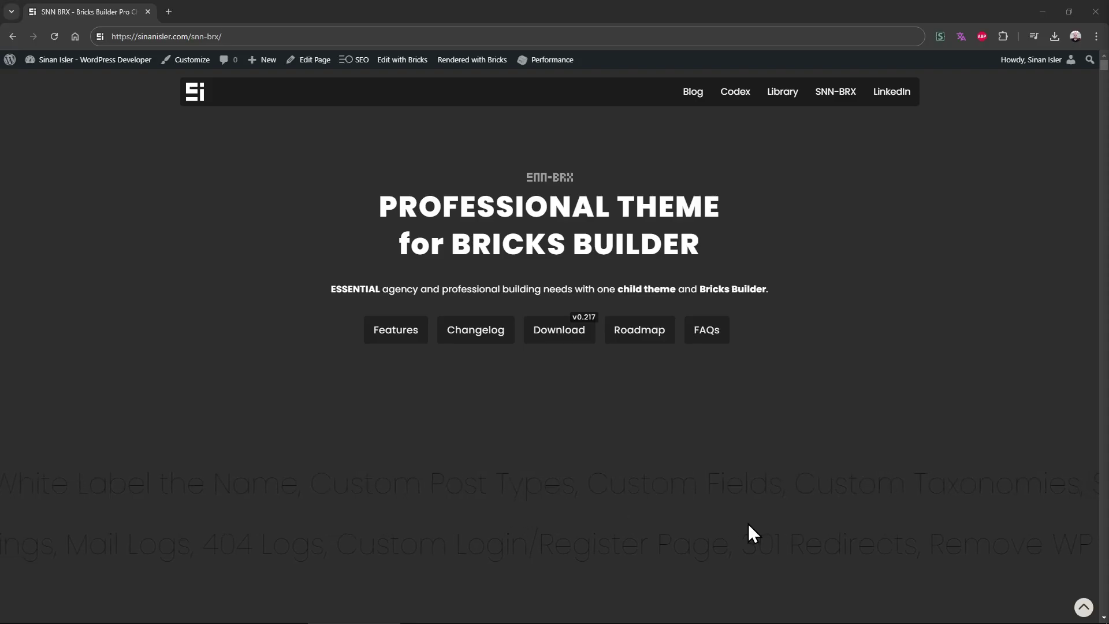
Jump to the SNN-BRX changelog showing v0.217 OpenRouter support and open the WordPress Dashboard in a new tab
click(472, 334)
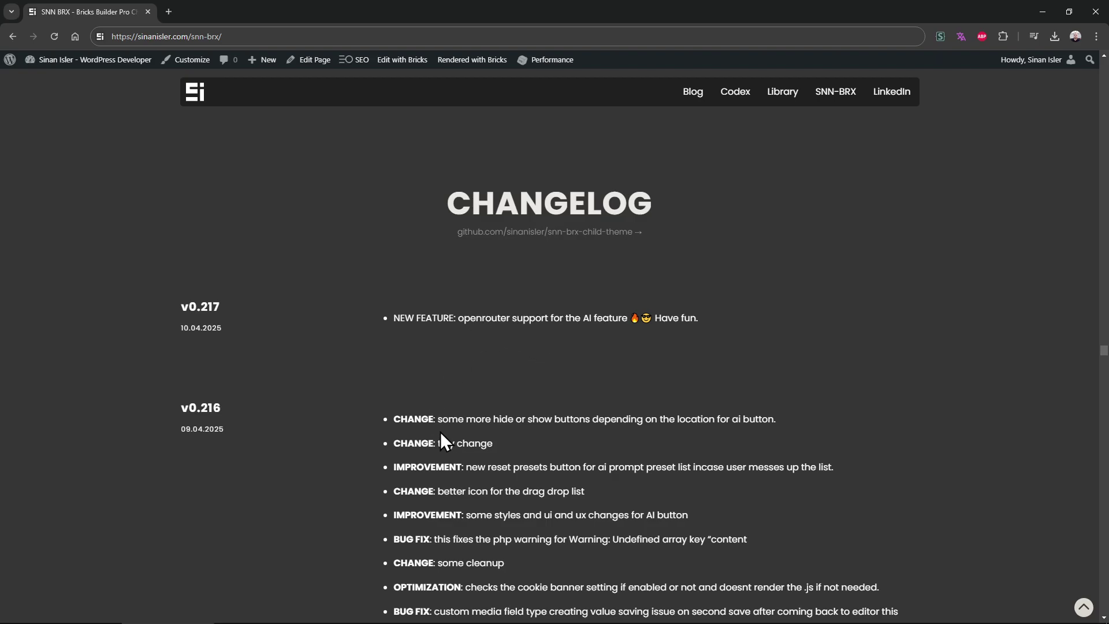
middle_click(96, 60)
click(227, 7)
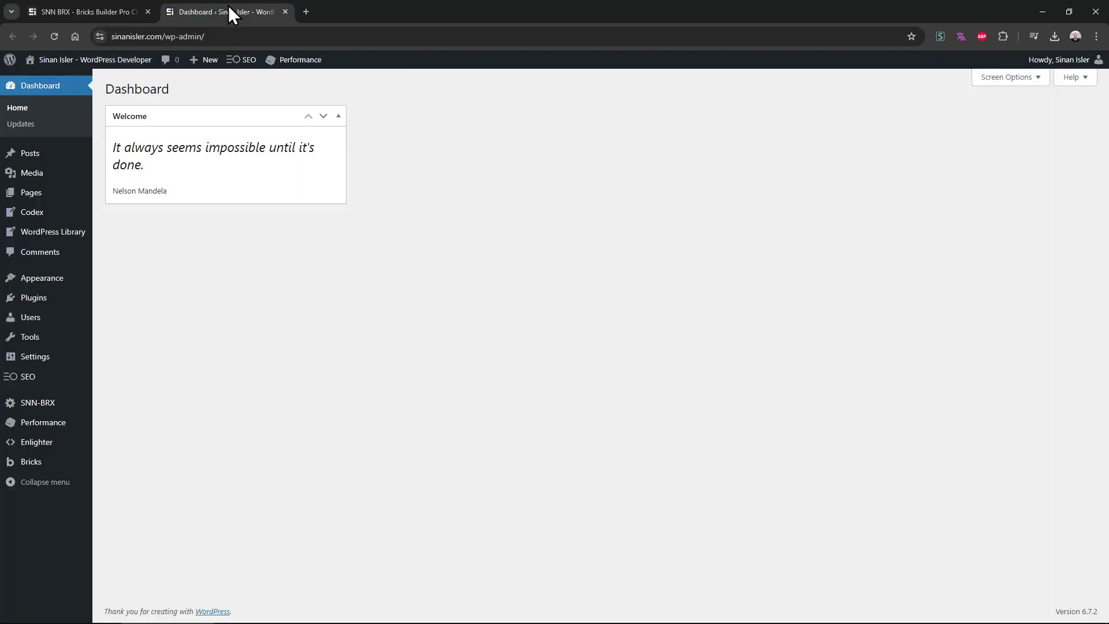
click(119, 19)
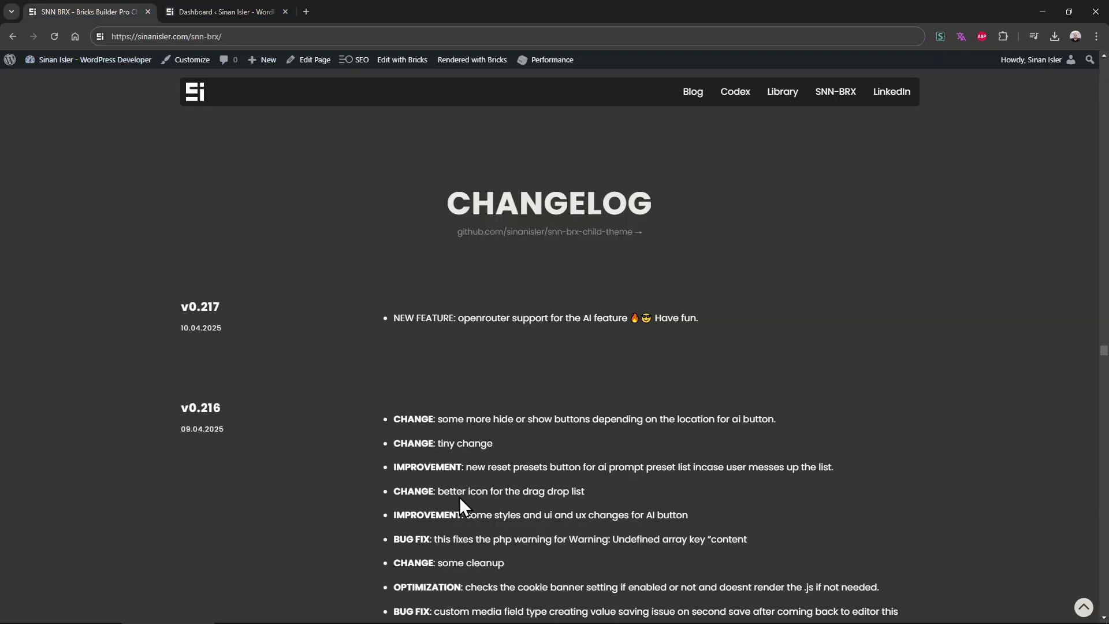
click(201, 8)
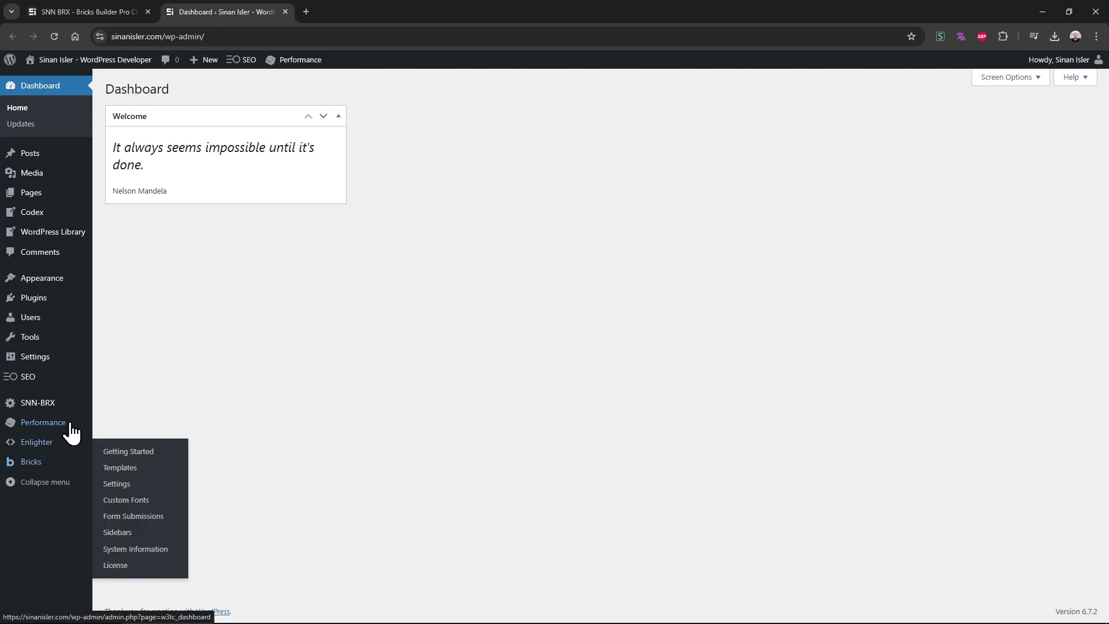
Open SNN-BRX AI Settings, clear the OpenRouter Model value and browse the available models list
mouse_move(58, 403)
click(149, 569)
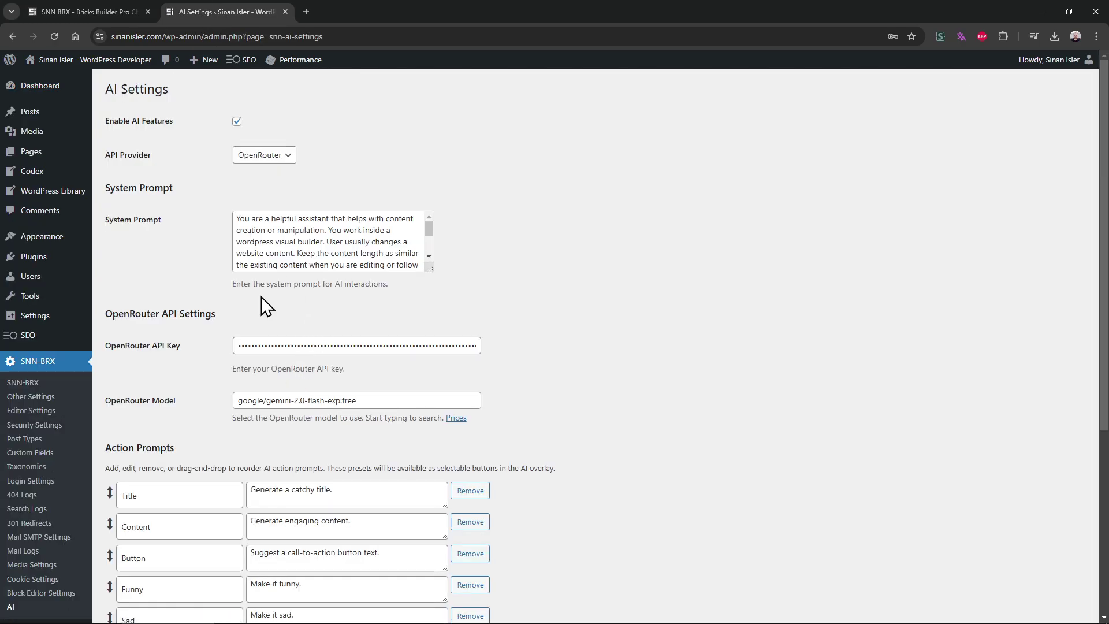
click(431, 400)
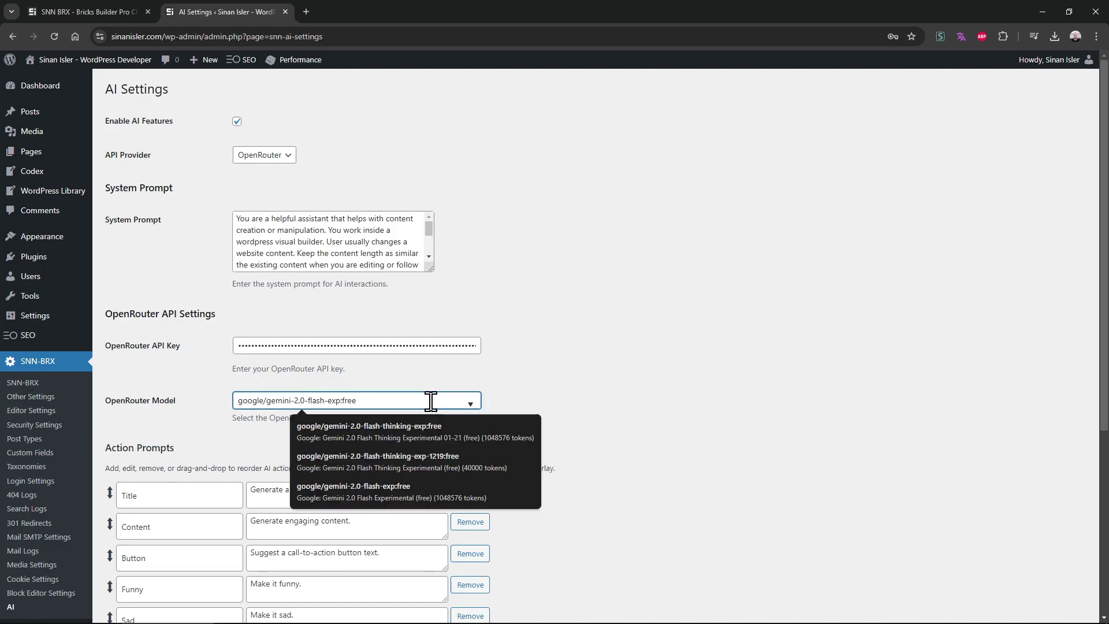
key(ctrl+a)
key(BackSpace)
click(396, 404)
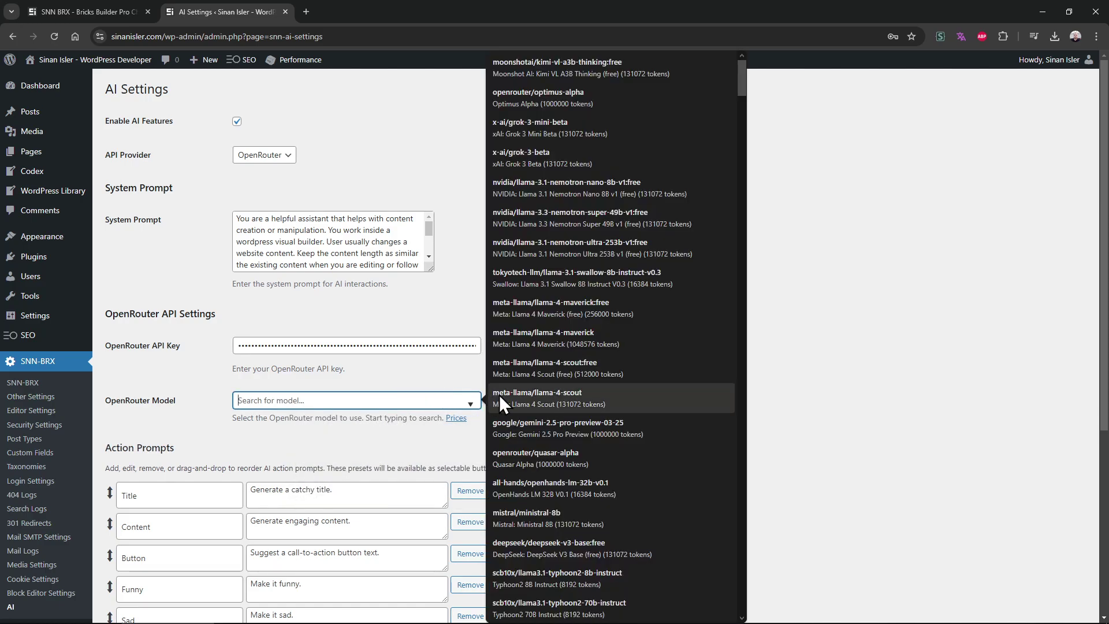
drag(742, 148, 698, 214)
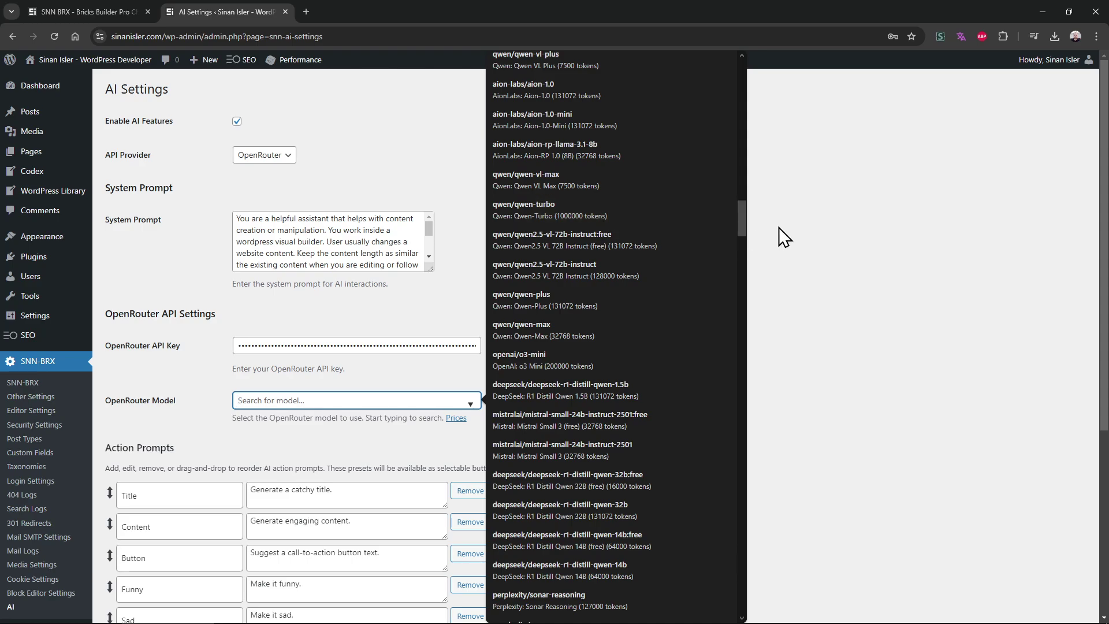
key(ctrl+t)
Load the openrouter.ai home page in the new tab
text(open)
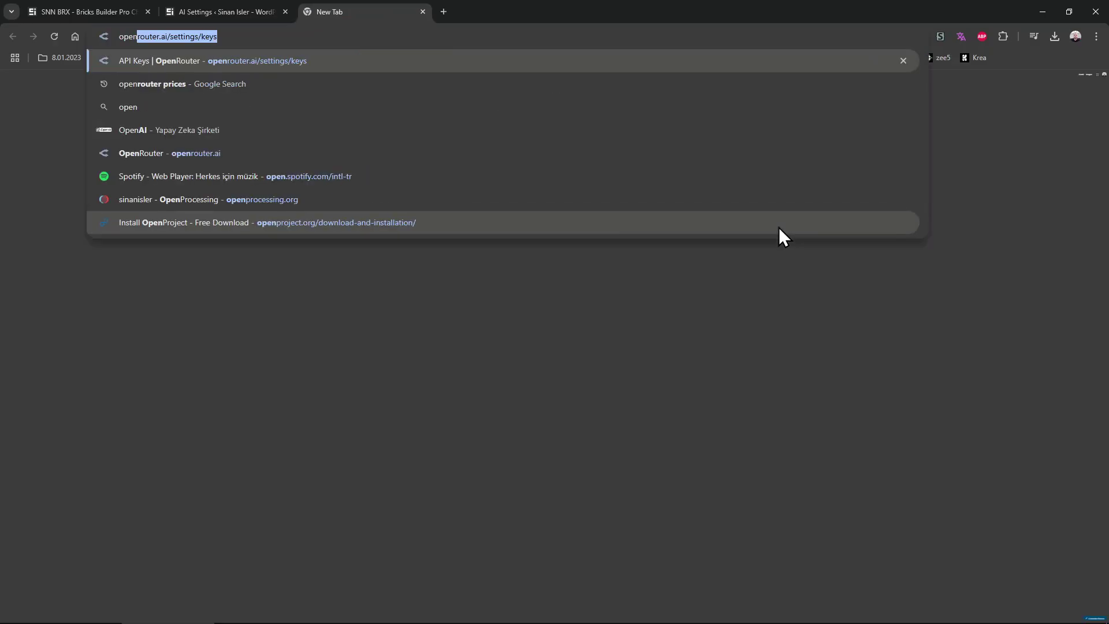
click(243, 37)
key(BackSpace)
key(BackSpace)
key(BackSpace)
key(BackSpace)
key(BackSpace)
key(BackSpace)
key(BackSpace)
key(BackSpace)
key(BackSpace)
key(BackSpace)
key(BackSpace)
key(BackSpace)
key(BackSpace)
key(BackSpace)
key(Return)
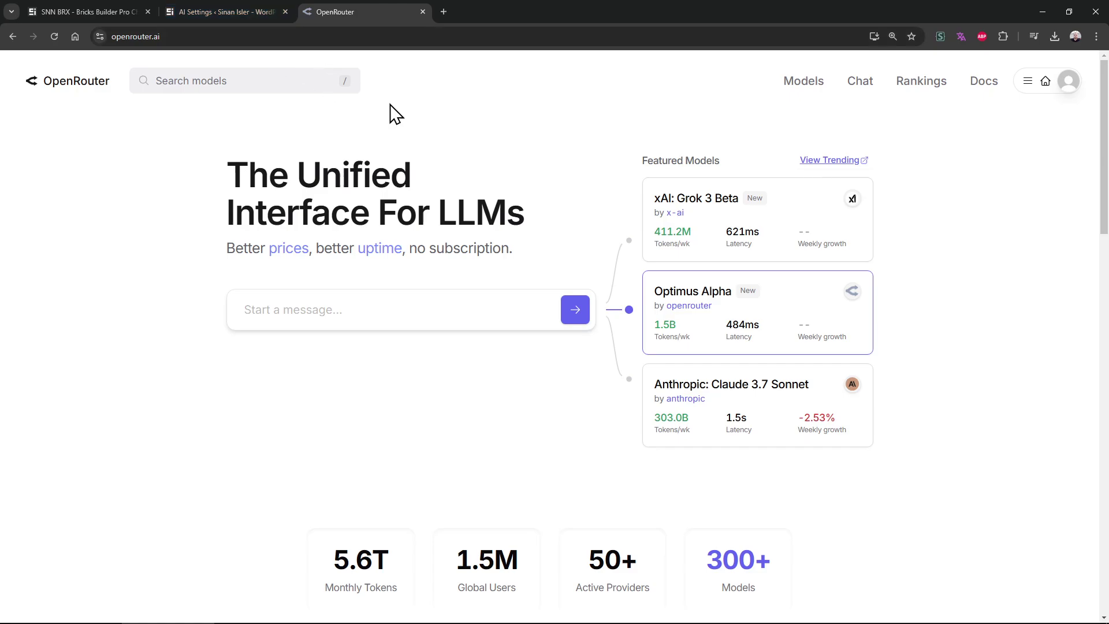
Browse the OpenRouter Models catalogue and open the account menu
scroll(545, 294, down, 5)
scroll(555, 318, up, 4)
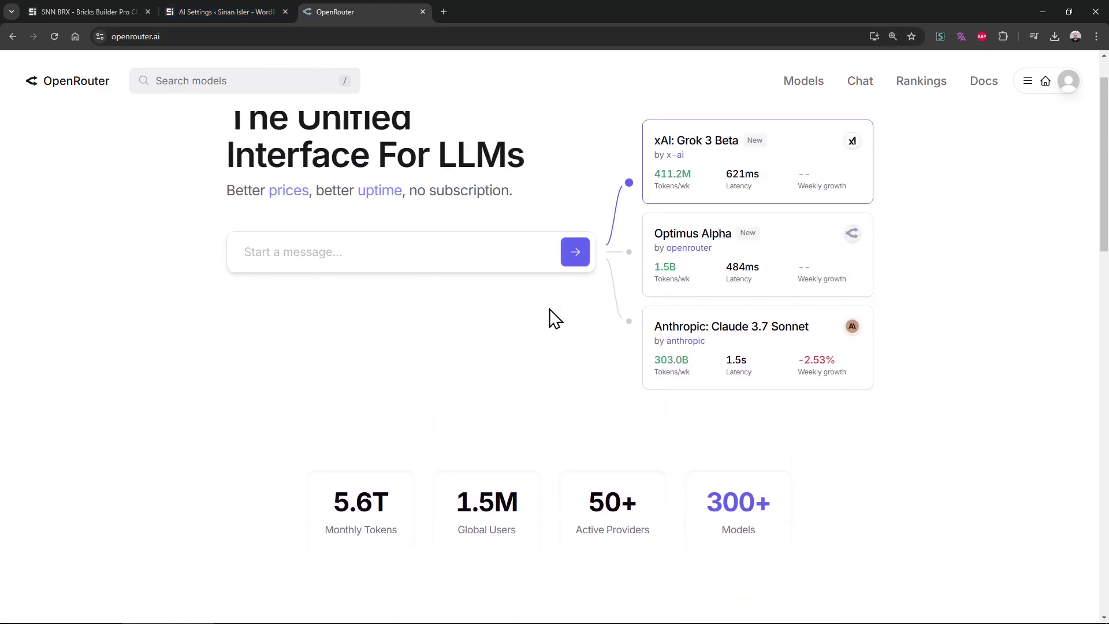
click(795, 83)
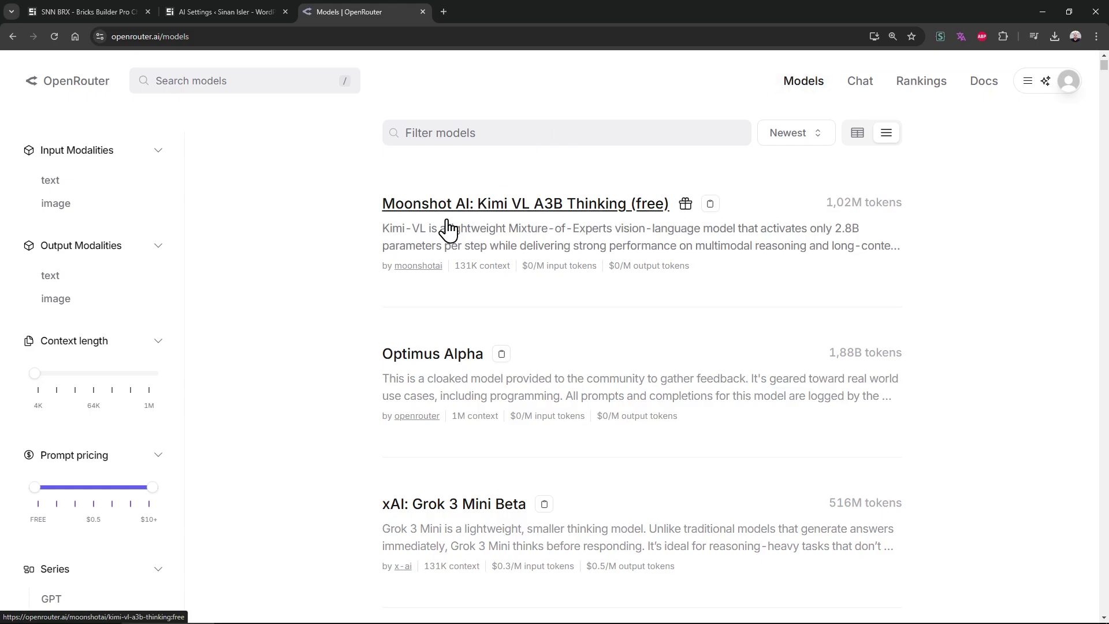
scroll(286, 286, down, 15)
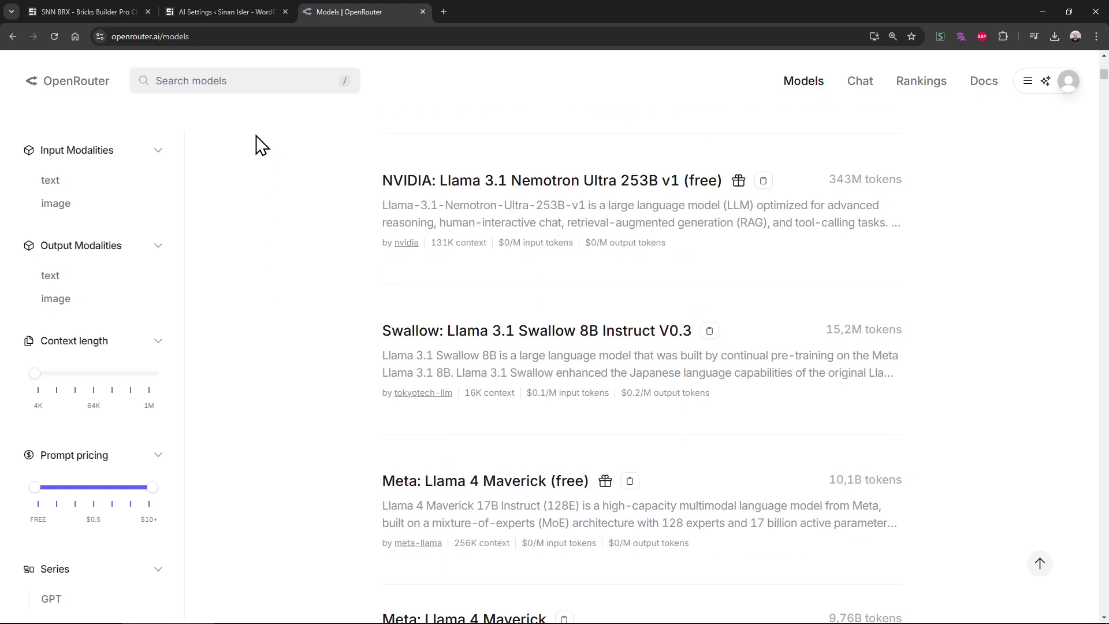
click(1027, 80)
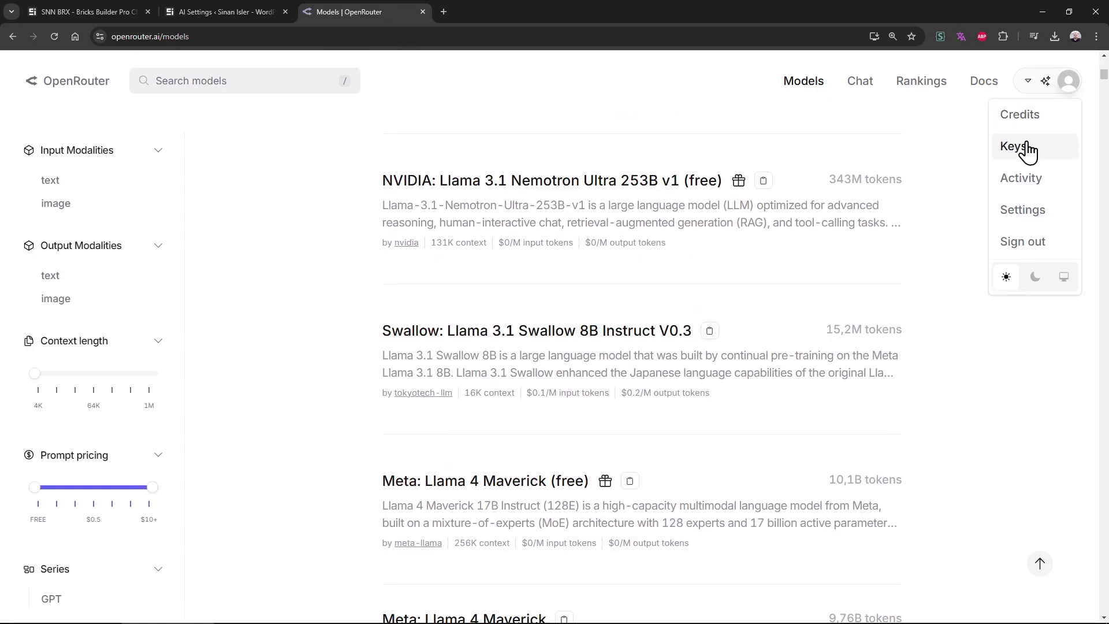
Close the OpenRouter tab and search 'gemini', keeping google/gemini-2.0-flash-exp:free as the OpenRouter Model
key(ctrl+w)
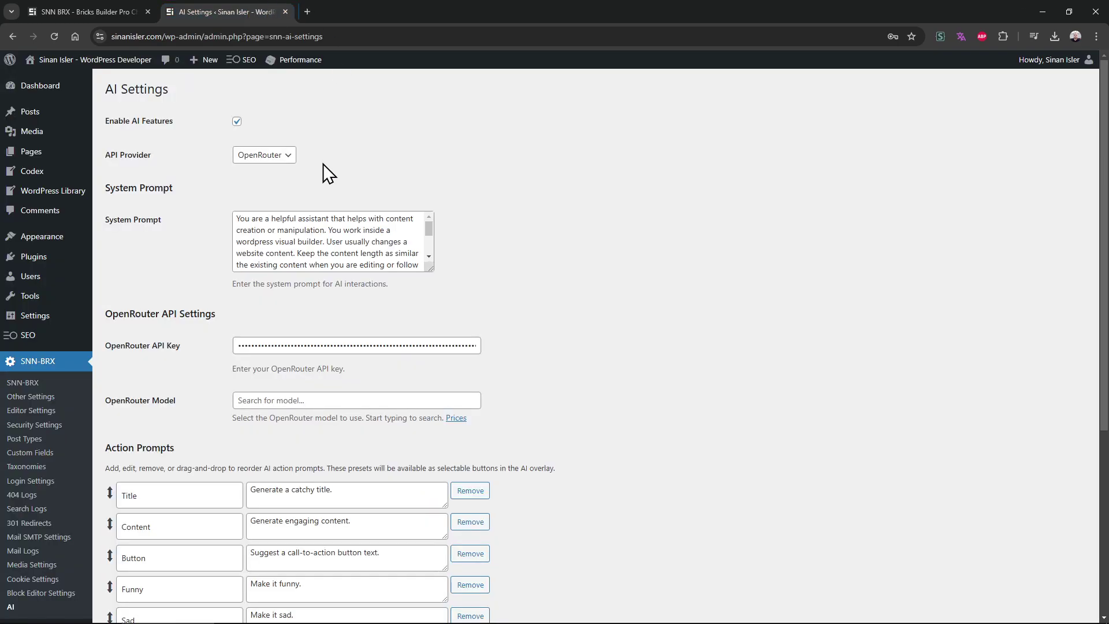
click(379, 401)
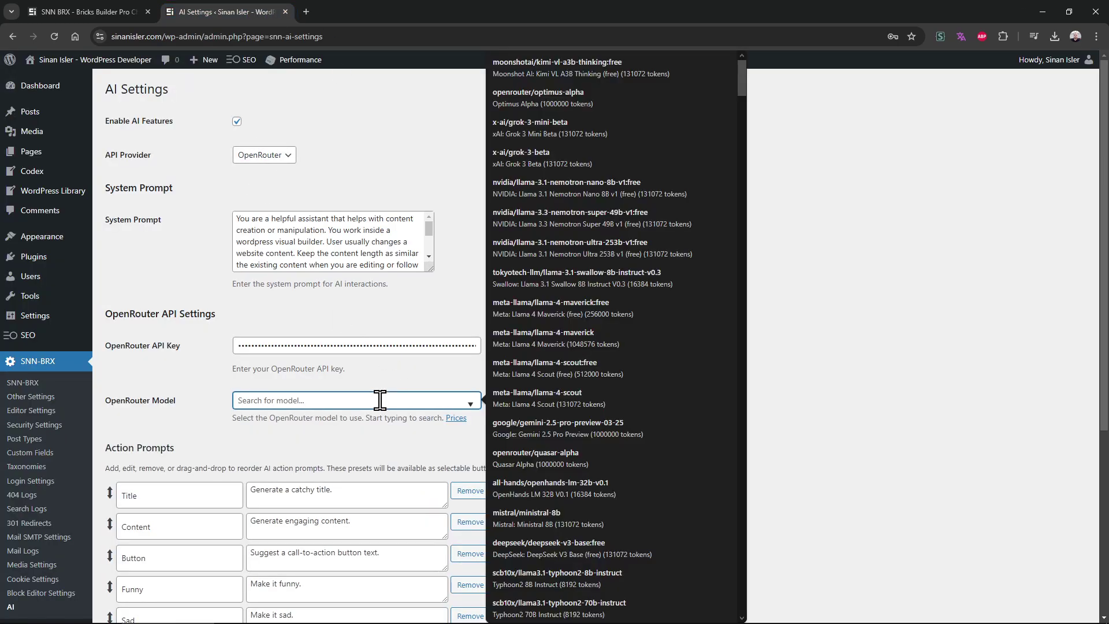
text(gemini)
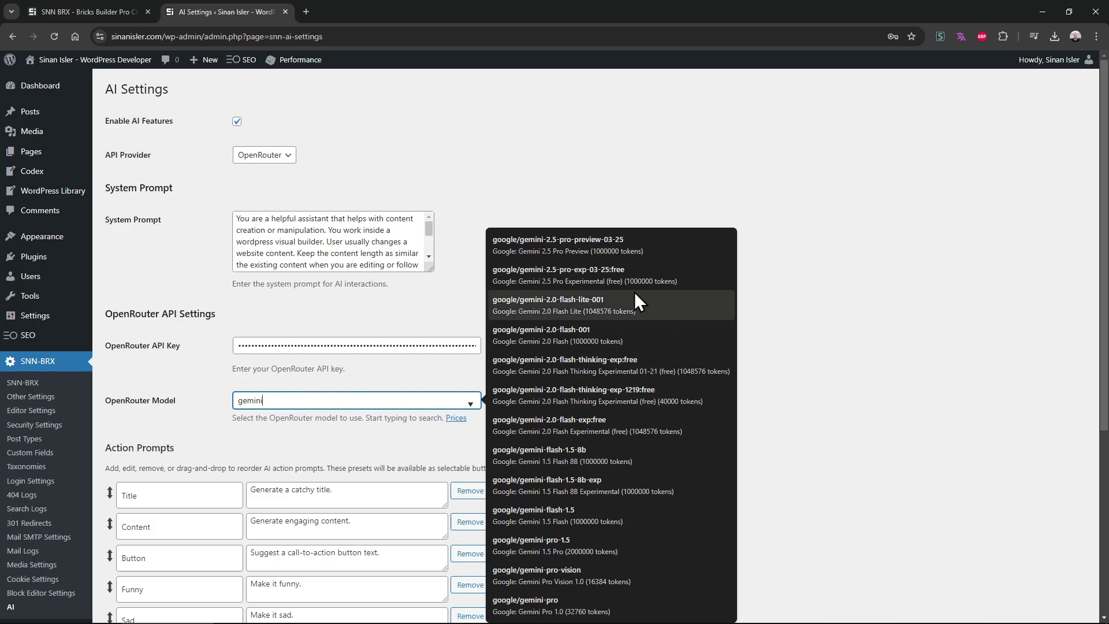
click(800, 292)
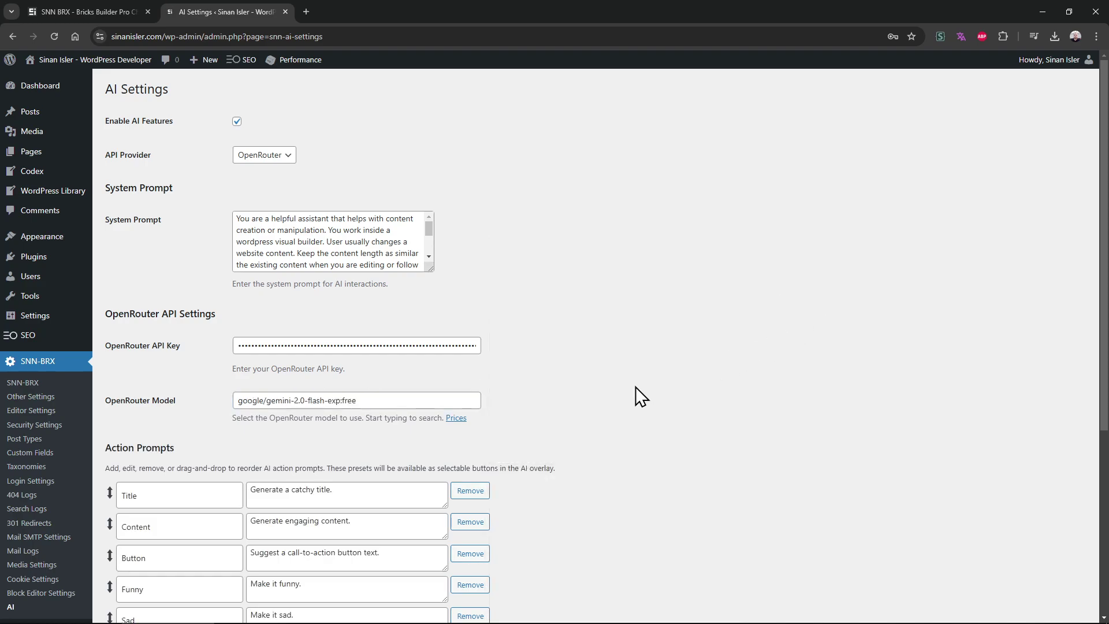
drag(384, 400, 203, 404)
click(567, 343)
click(424, 399)
click(580, 331)
Open the WordPress Pages list in a new tab
scroll(543, 329, down, 5)
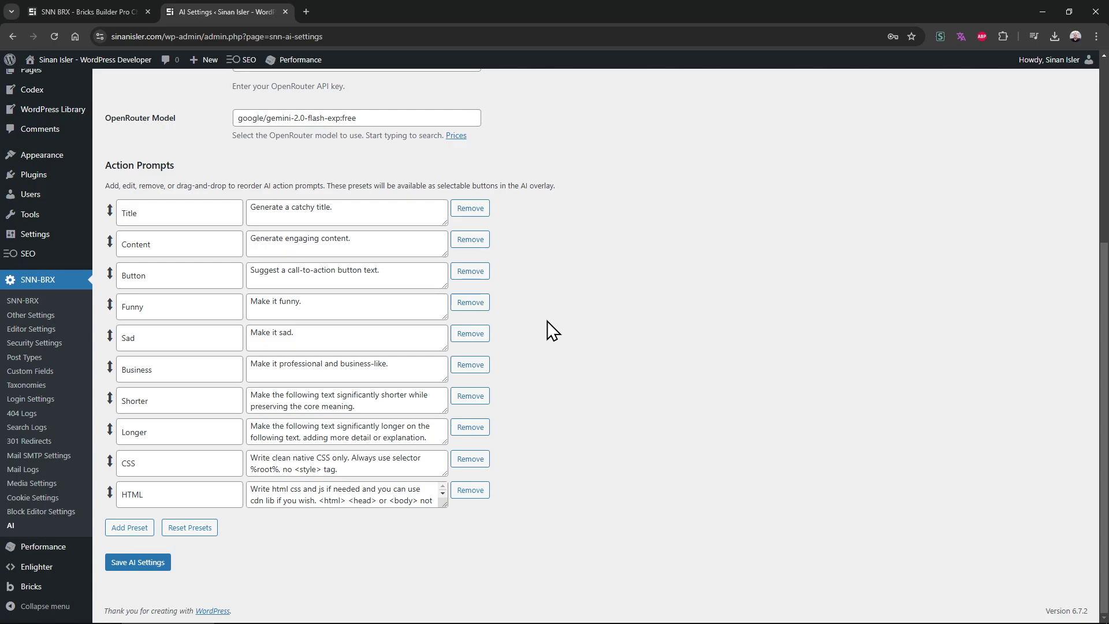
scroll(115, 230, up, 5)
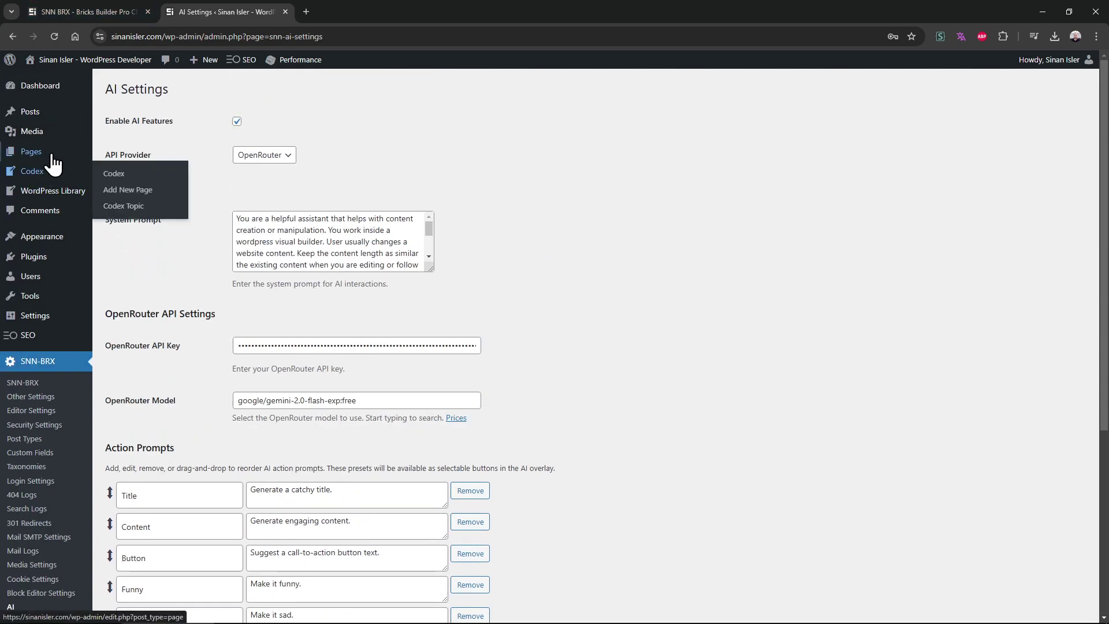
middle_click(54, 162)
Open the Bricks #42645 draft in Bricks Builder and select its heading
click(369, 12)
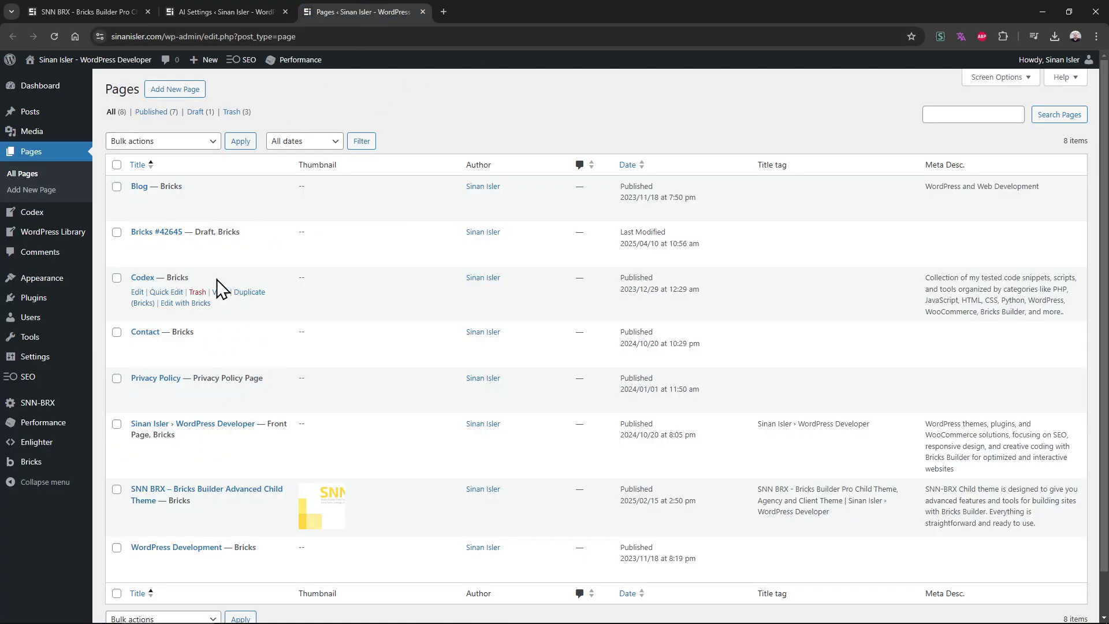
click(197, 258)
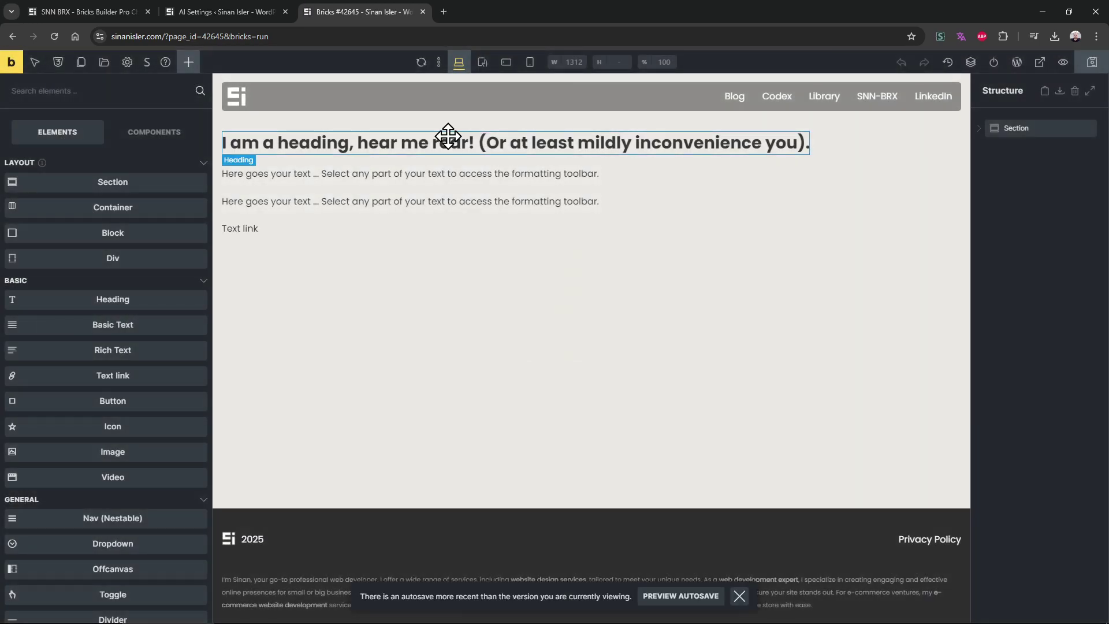
click(448, 136)
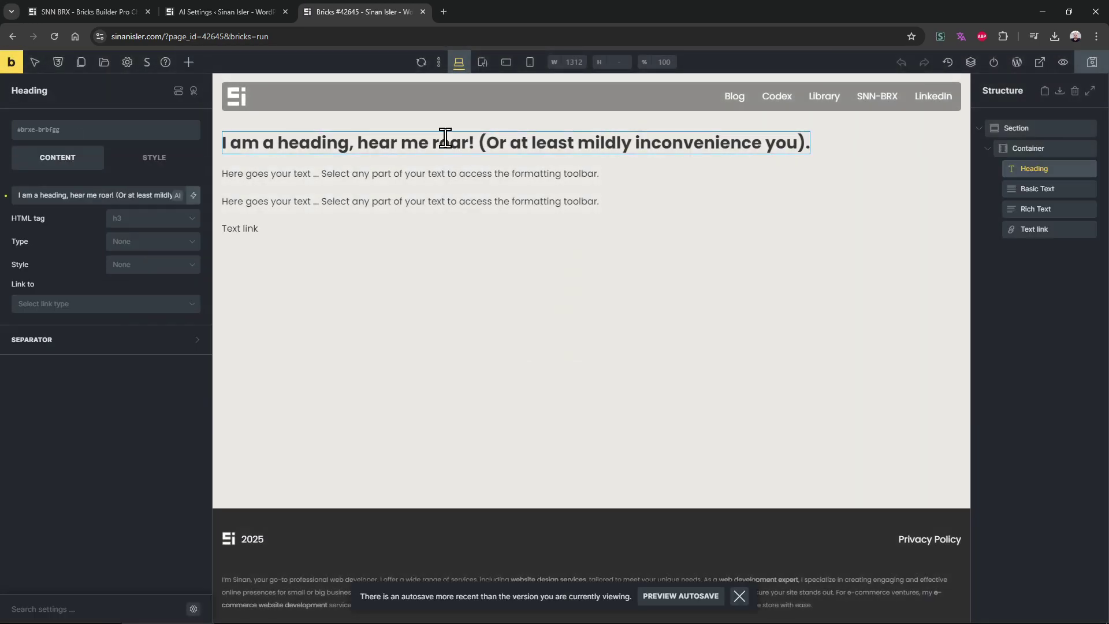
click(740, 595)
Browse the elements panel, trying List, Accordion and Tabs elements
click(188, 62)
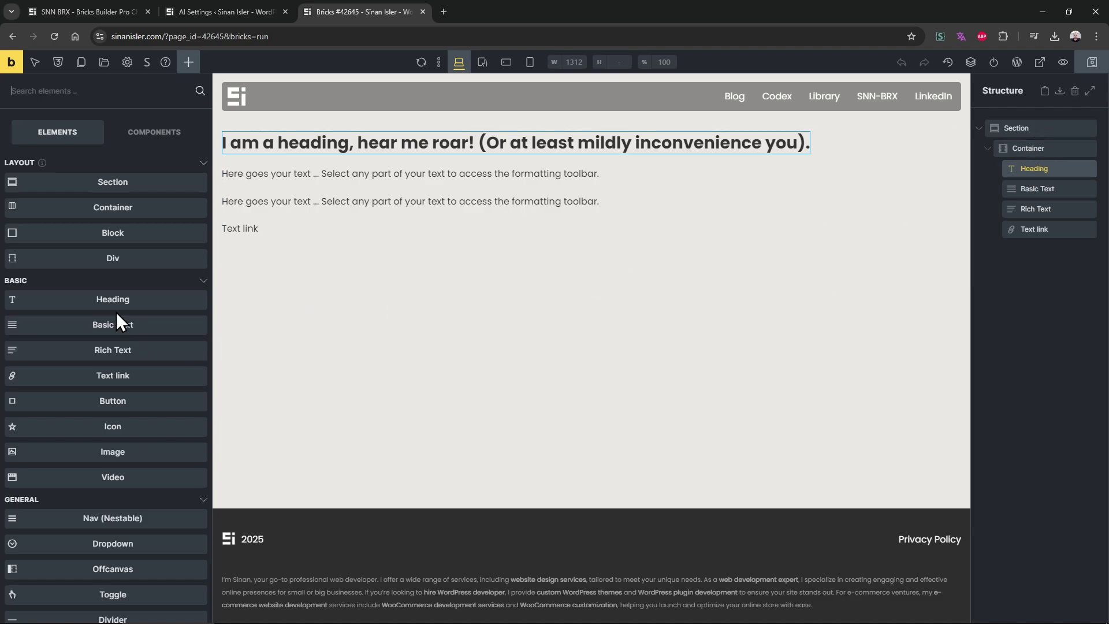
scroll(137, 362, down, 5)
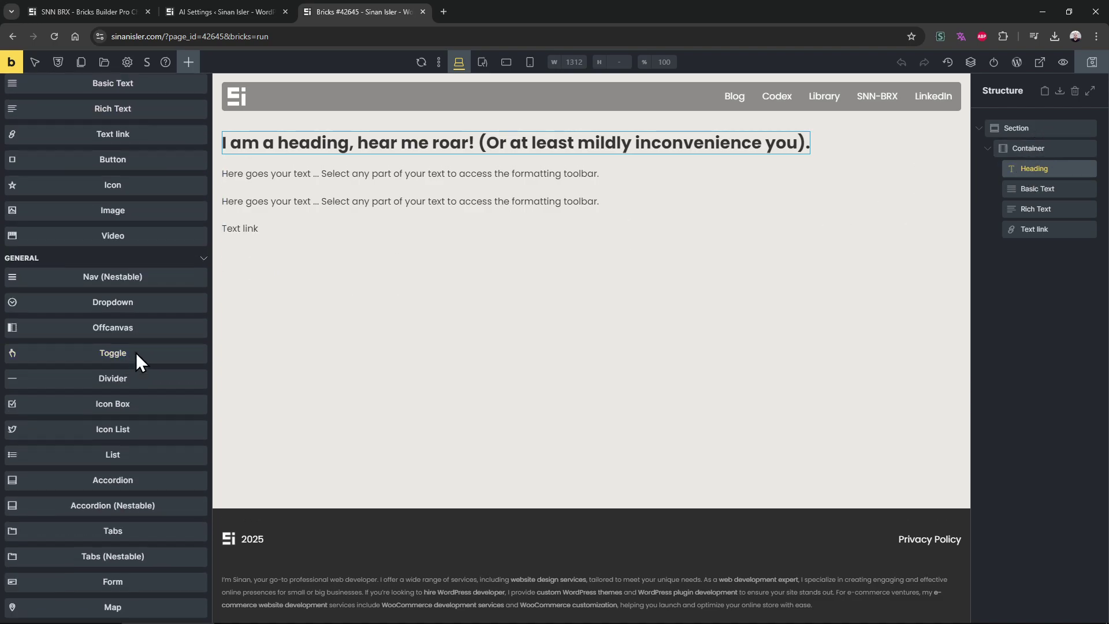
scroll(136, 352, down, 3)
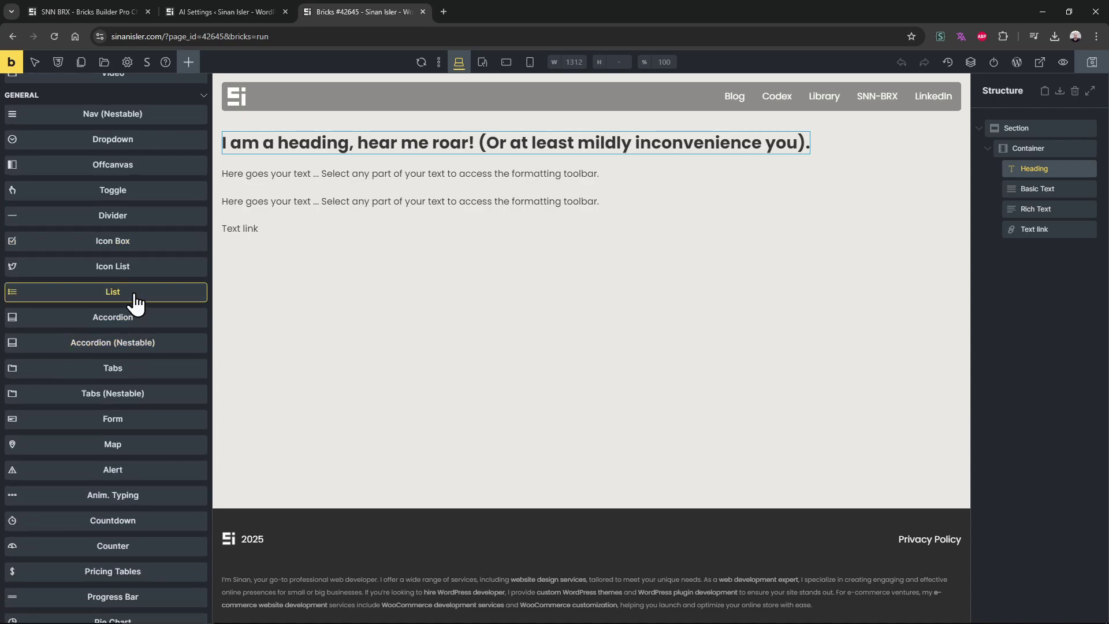
click(134, 296)
click(136, 318)
scroll(143, 376, down, 1)
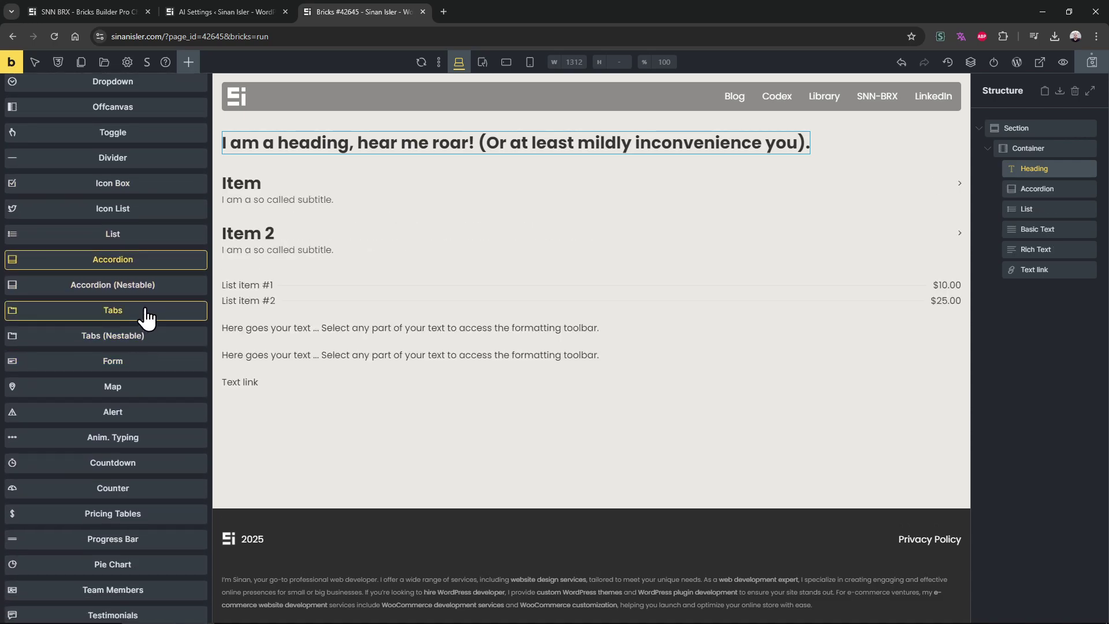
click(146, 317)
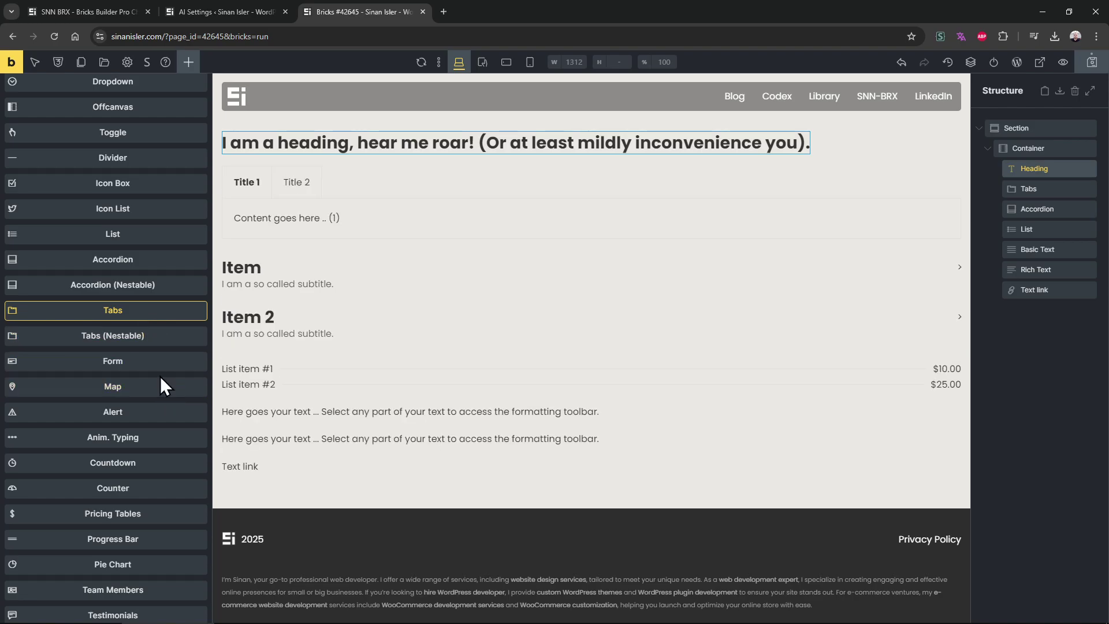
Place a contact Form below the heading, delete the duplicate Form, and preview the page in a new tab
drag(160, 369, 1081, 171)
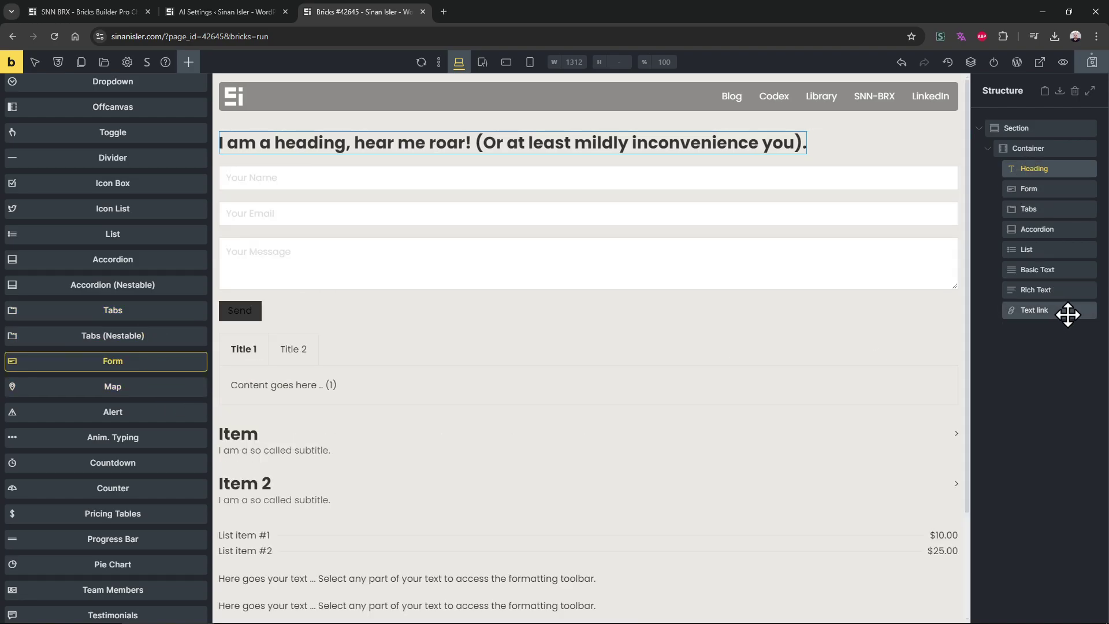
scroll(454, 452, down, 1)
scroll(453, 453, down, 2)
drag(131, 376, 1039, 328)
click(1044, 208)
right_click(1044, 208)
click(985, 257)
click(1040, 189)
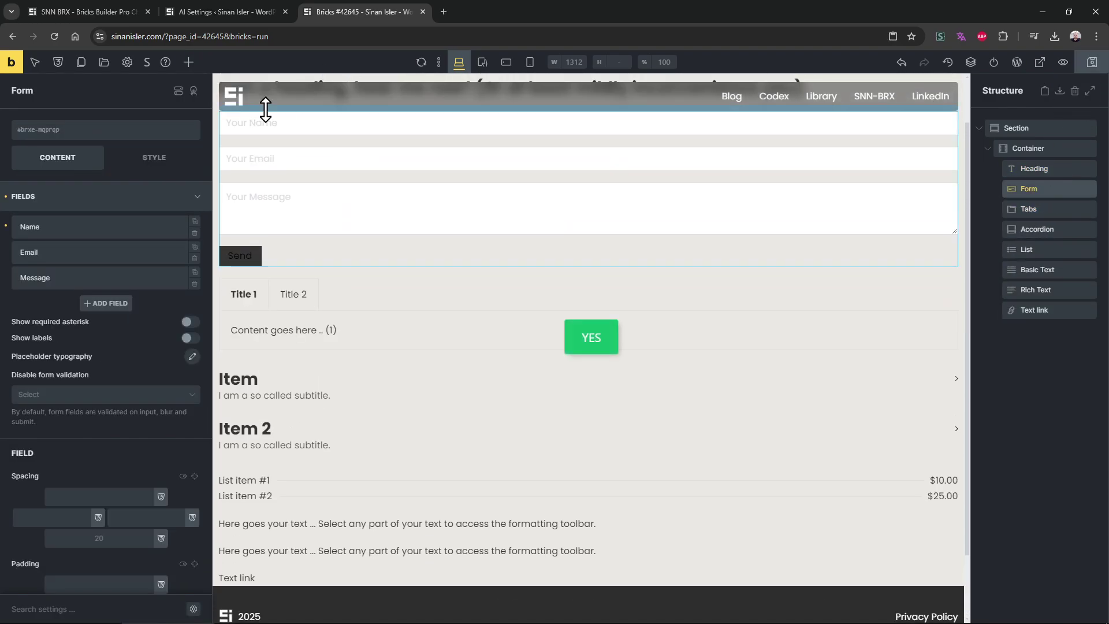
middle_click(11, 61)
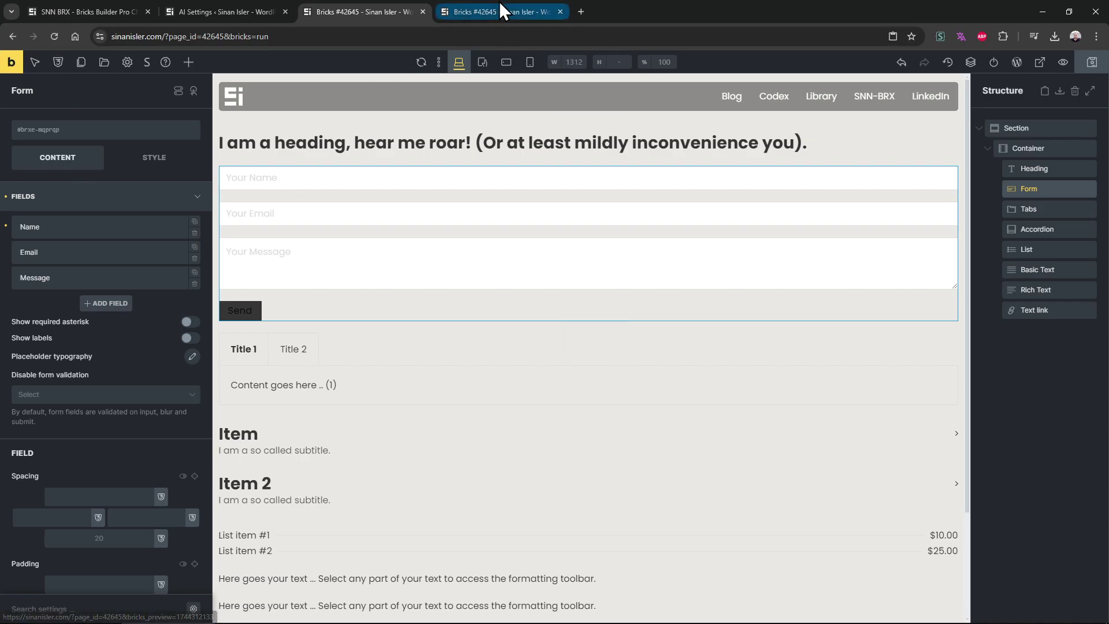
Open Chrome DevTools beside the page preview and show the Elements tree
click(501, 5)
right_click(698, 365)
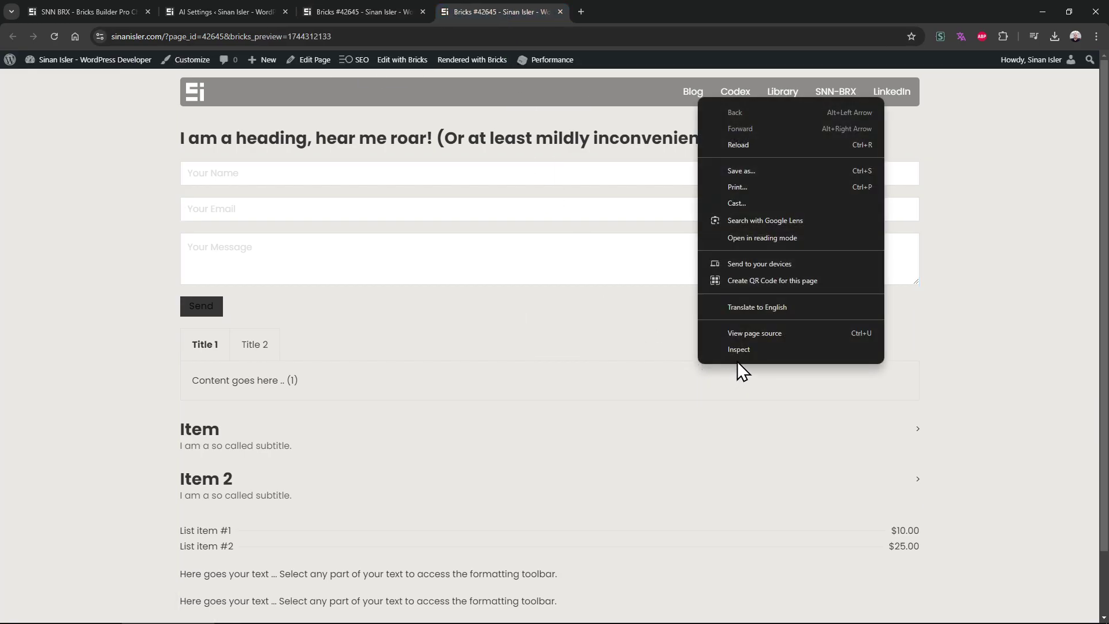
click(678, 399)
key(ctrl+shift+j)
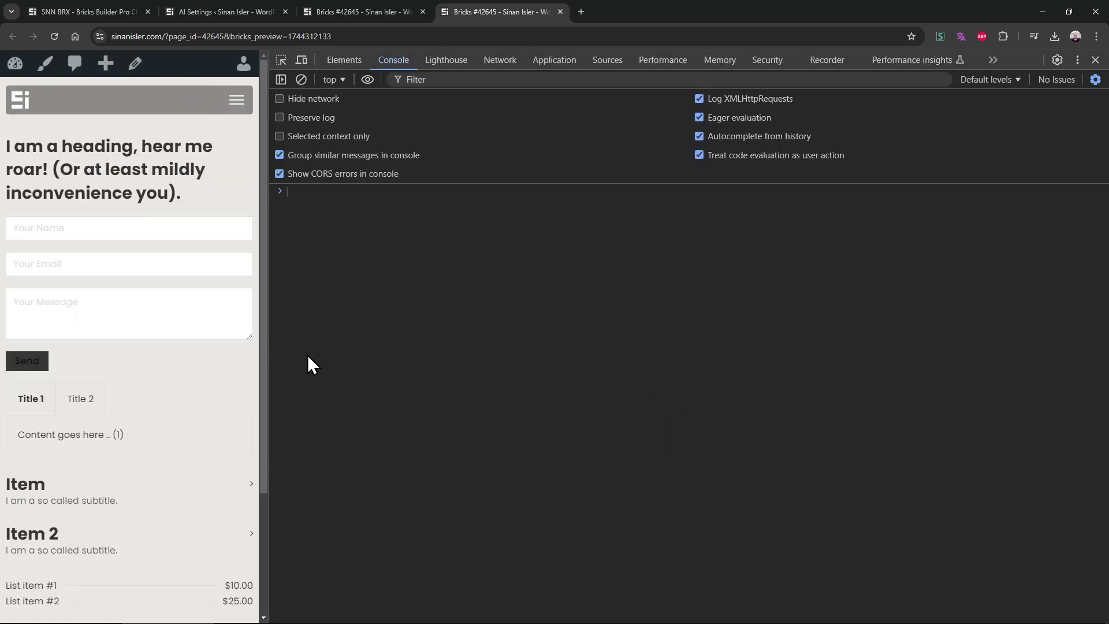
drag(265, 325, 750, 338)
click(816, 61)
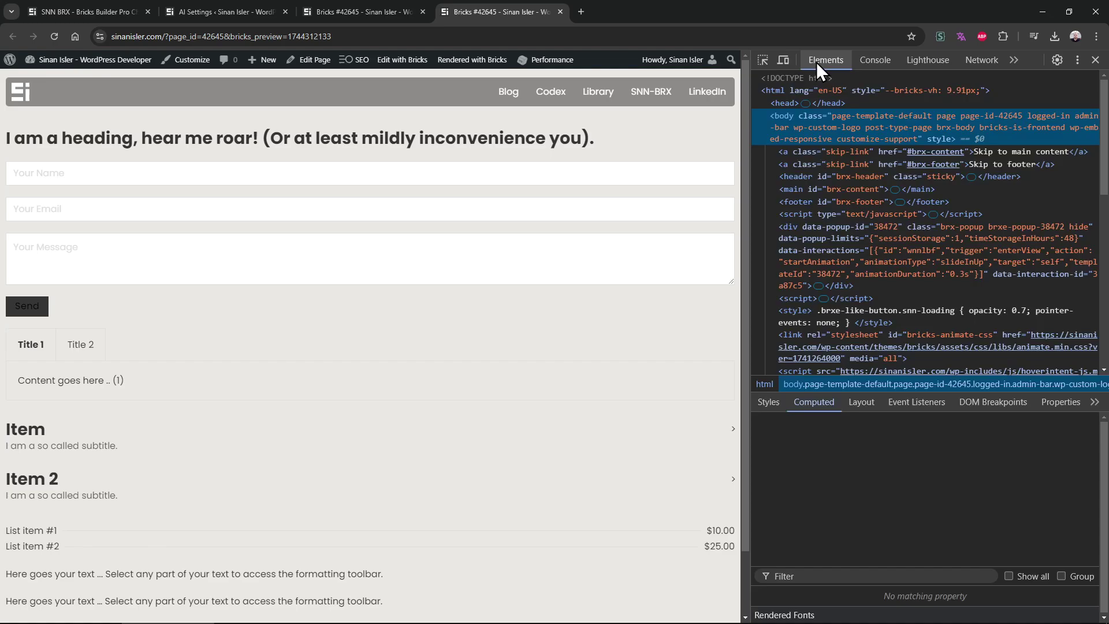
Inspect the Your Name input and confirm its parent div.form-group wrapper
click(762, 61)
click(543, 173)
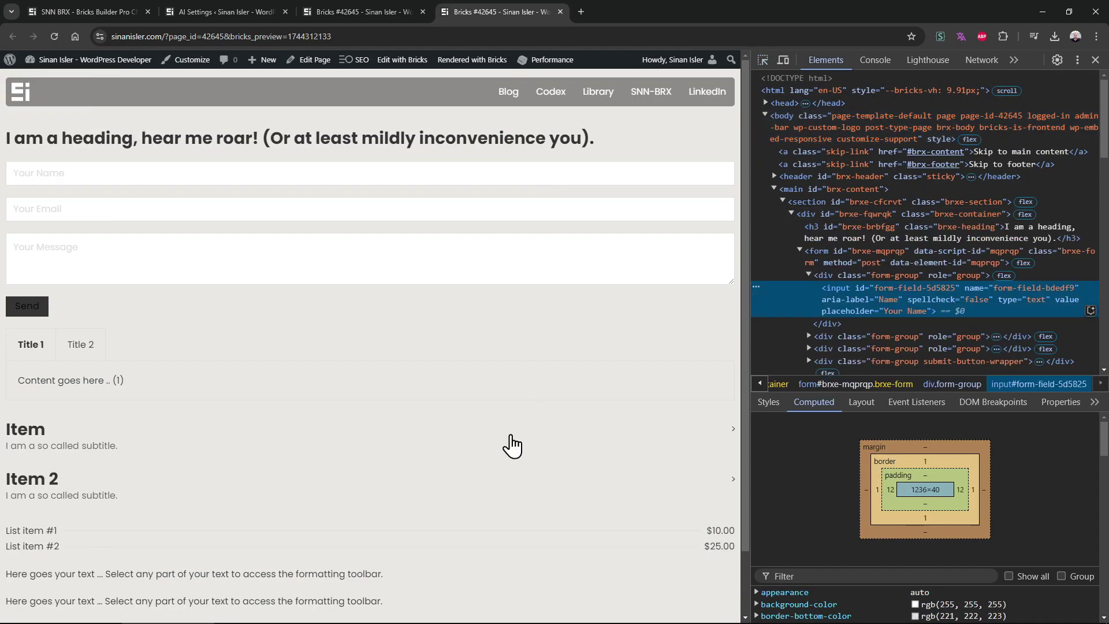
click(763, 403)
drag(747, 411, 715, 411)
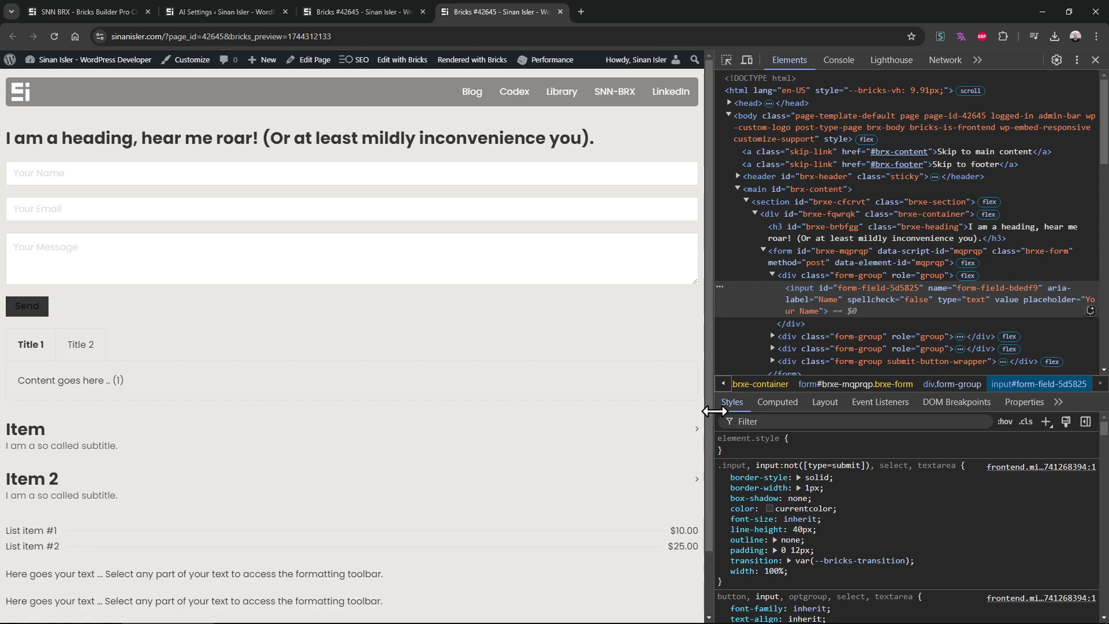
click(821, 278)
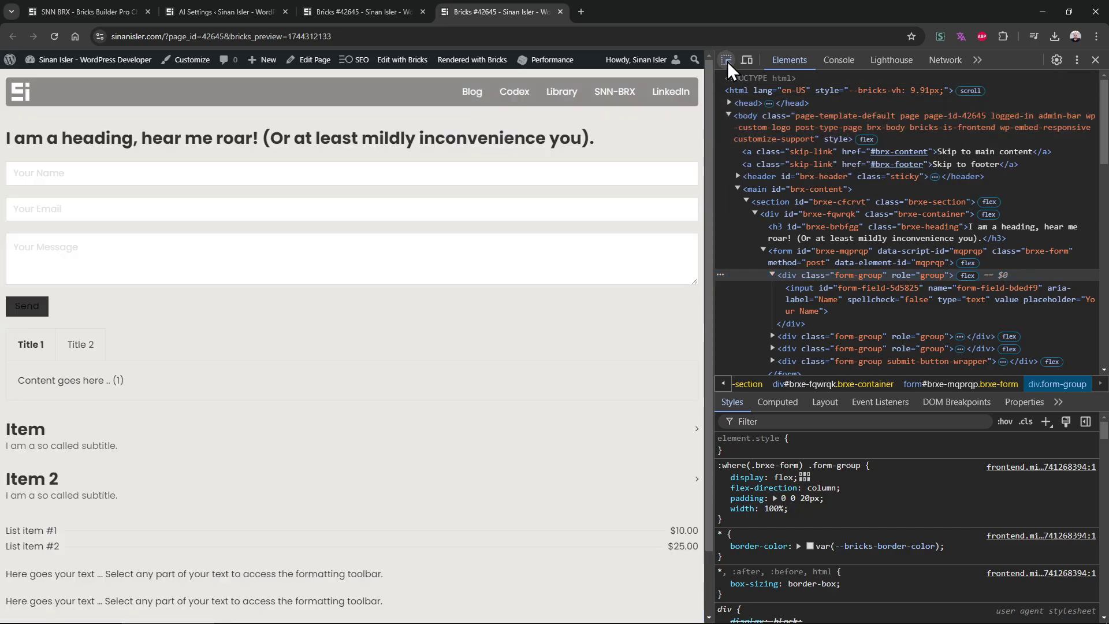
click(727, 61)
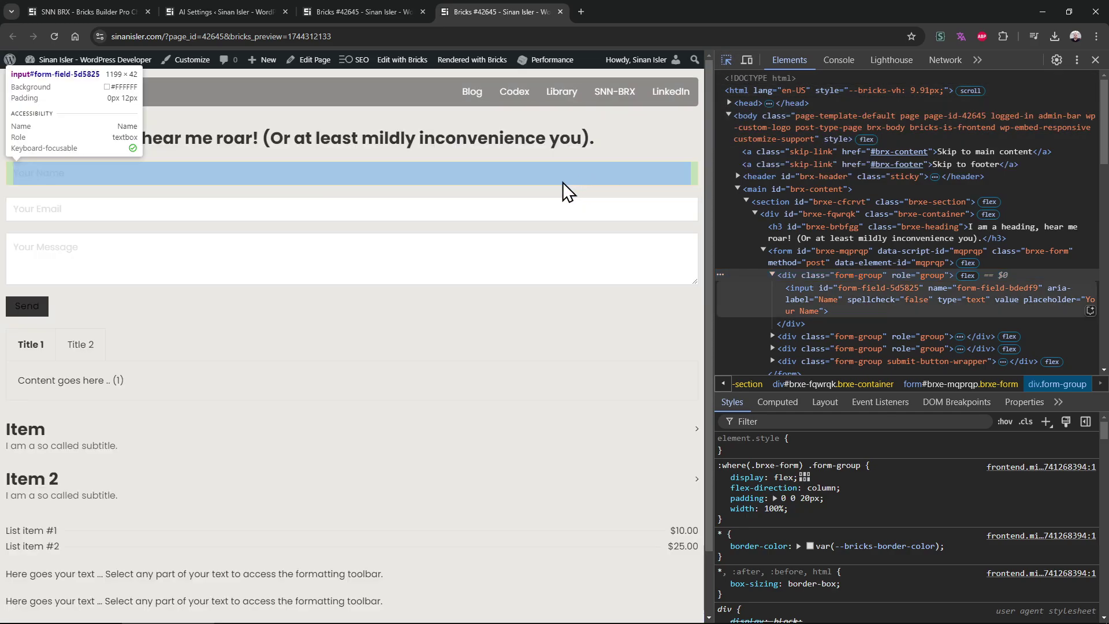
click(562, 182)
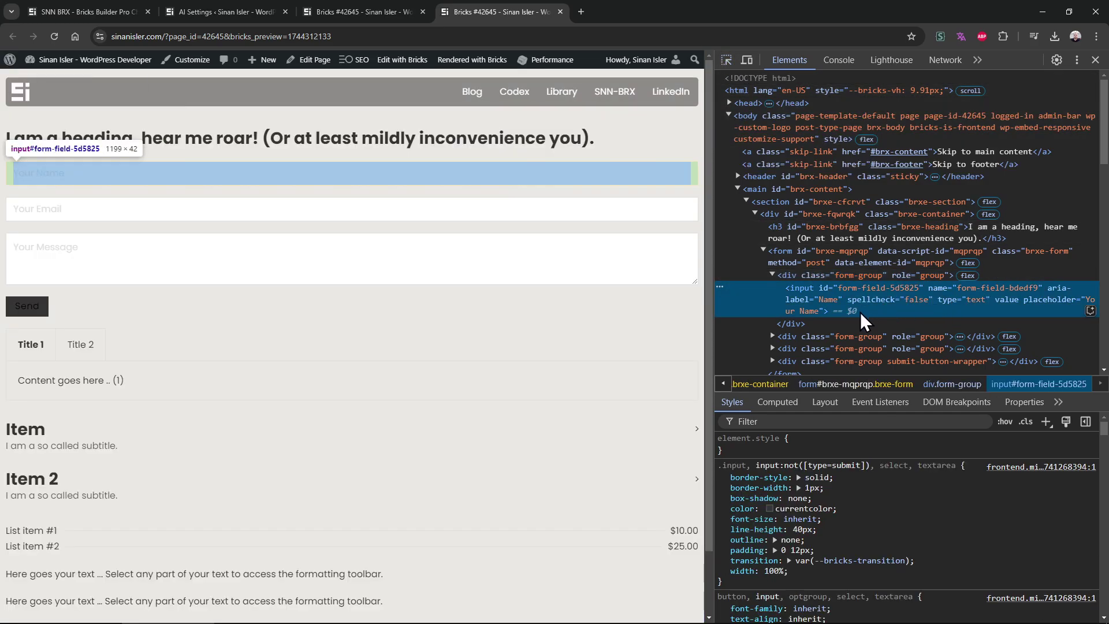
click(834, 276)
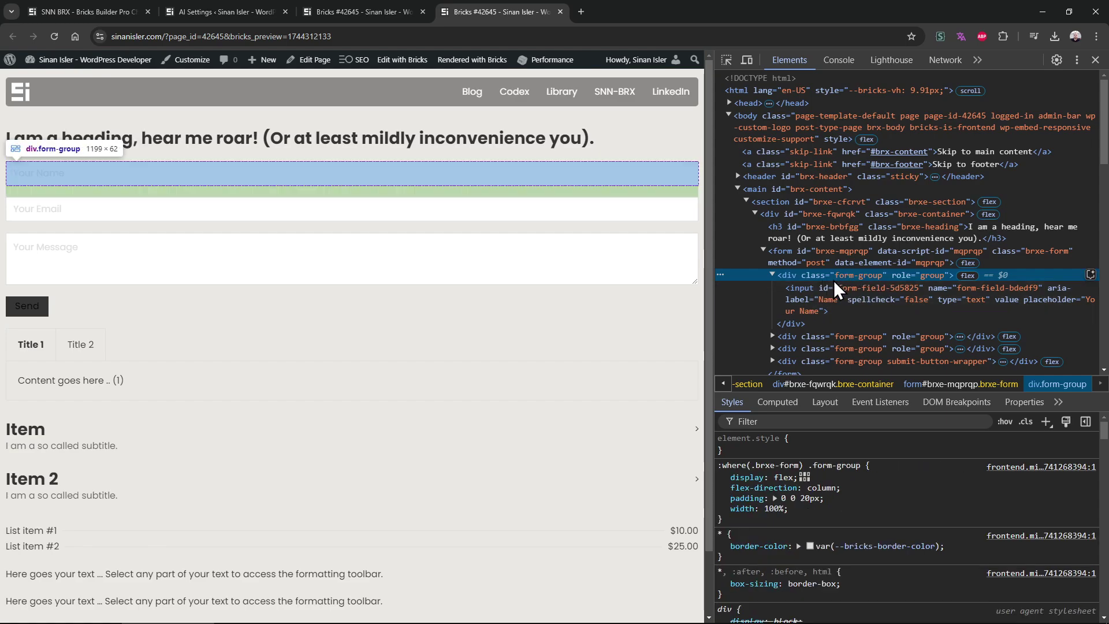
Inspect the Your Message textarea and confirm it also sits inside a div.form-group
click(726, 60)
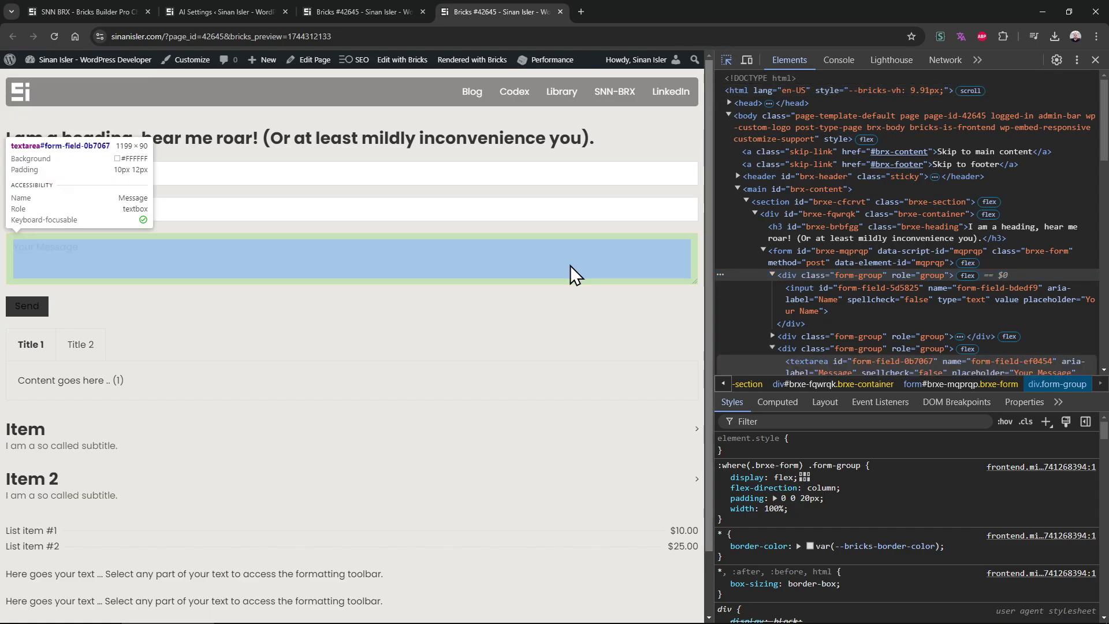
click(570, 265)
scroll(827, 339, down, 3)
click(850, 220)
click(853, 239)
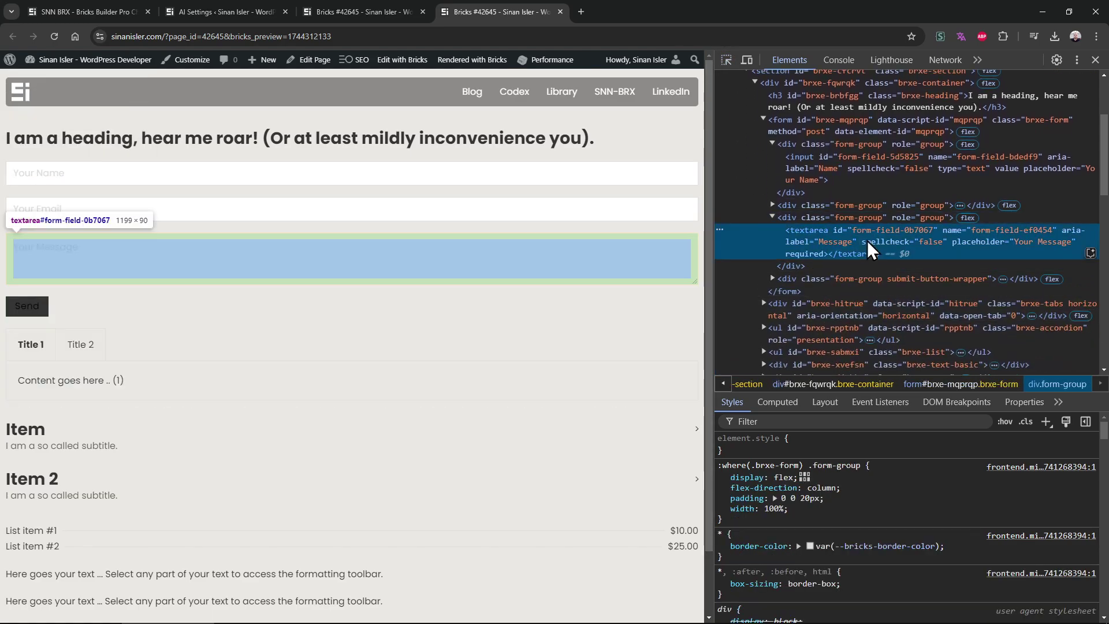
click(850, 220)
click(853, 240)
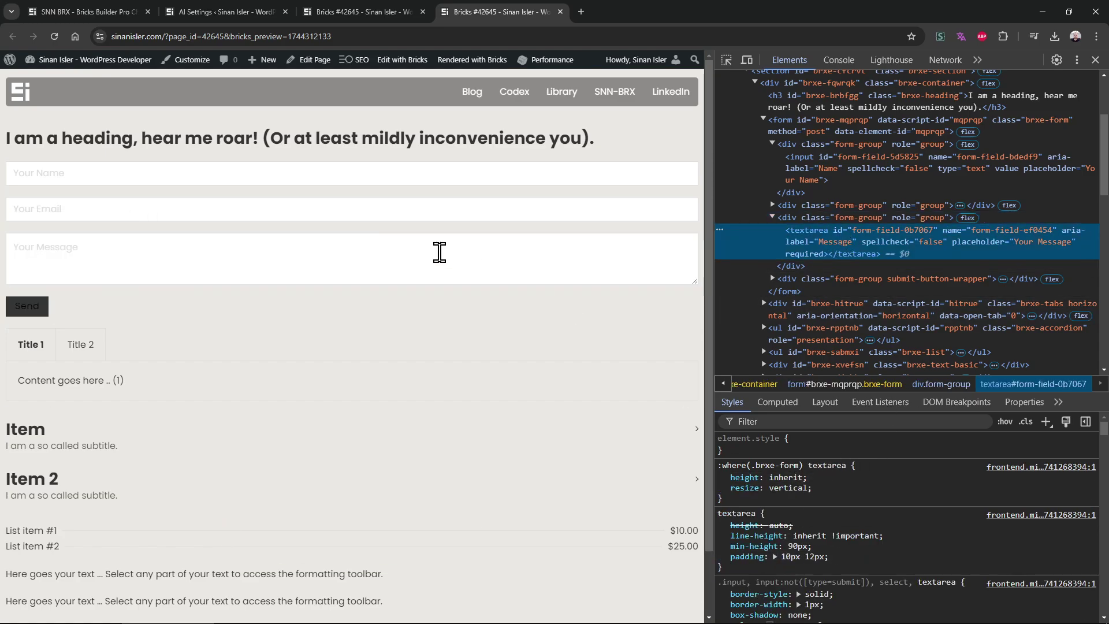
click(445, 321)
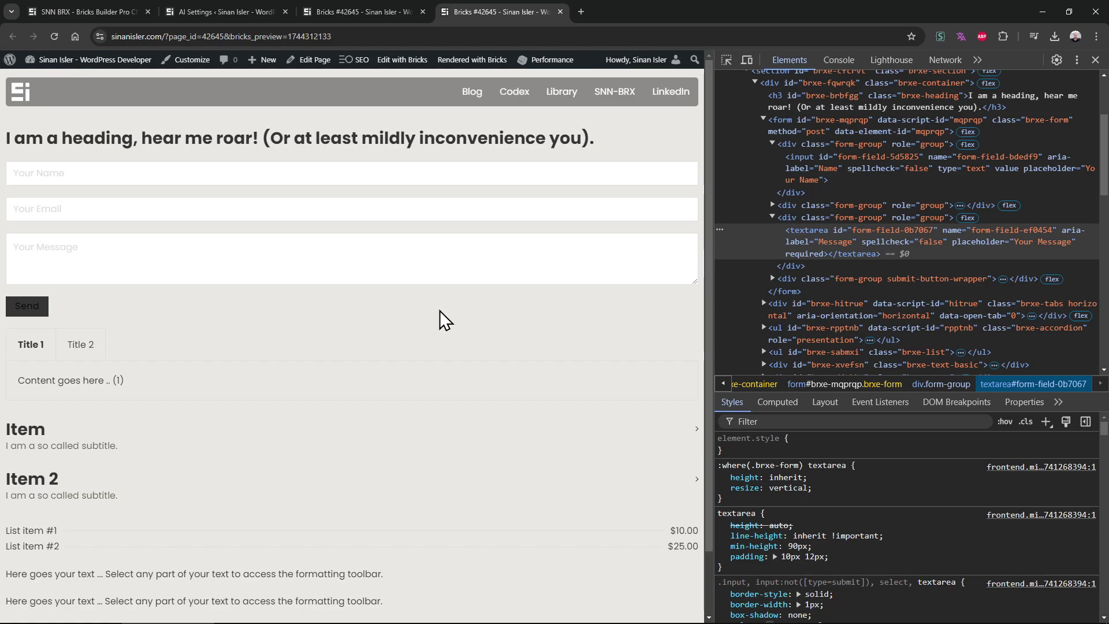
Back on AI Settings, remove the HTML action prompt preset, leaving CSS as the last preset
key(ctrl+2)
scroll(453, 307, down, 6)
scroll(171, 254, up, 2)
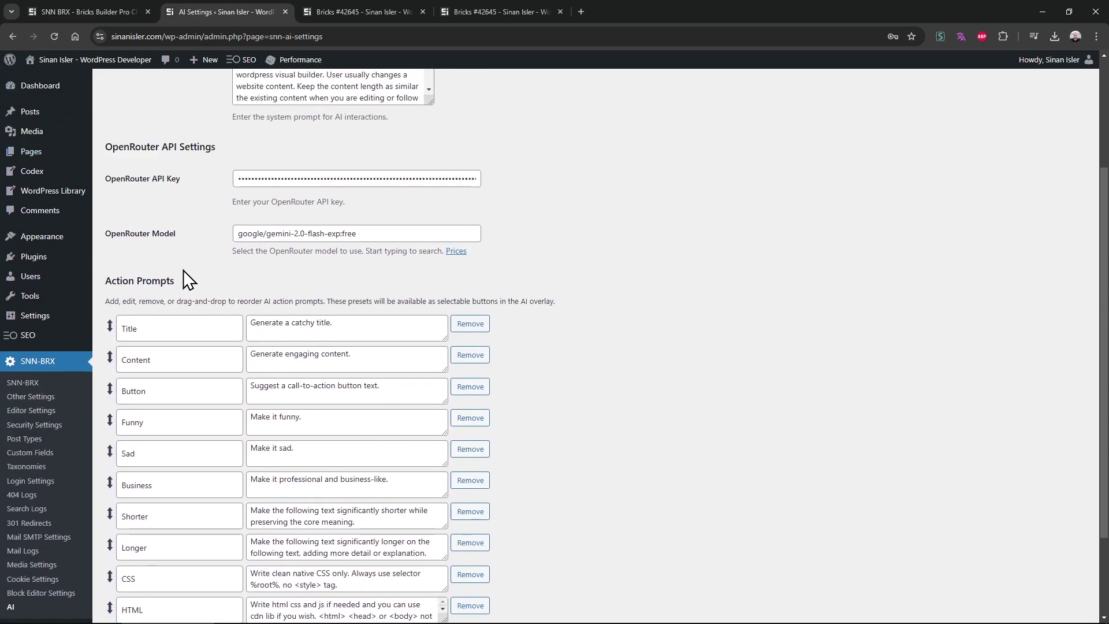
scroll(190, 275, down, 2)
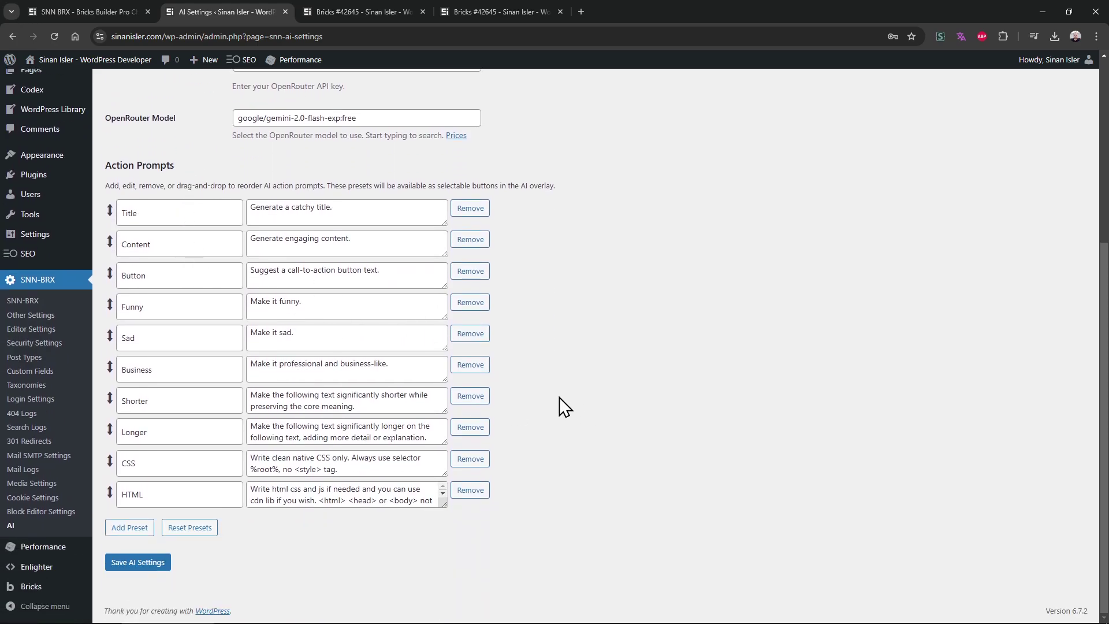
triple_click(362, 470)
click(384, 549)
click(470, 494)
triple_click(313, 496)
click(356, 535)
click(371, 498)
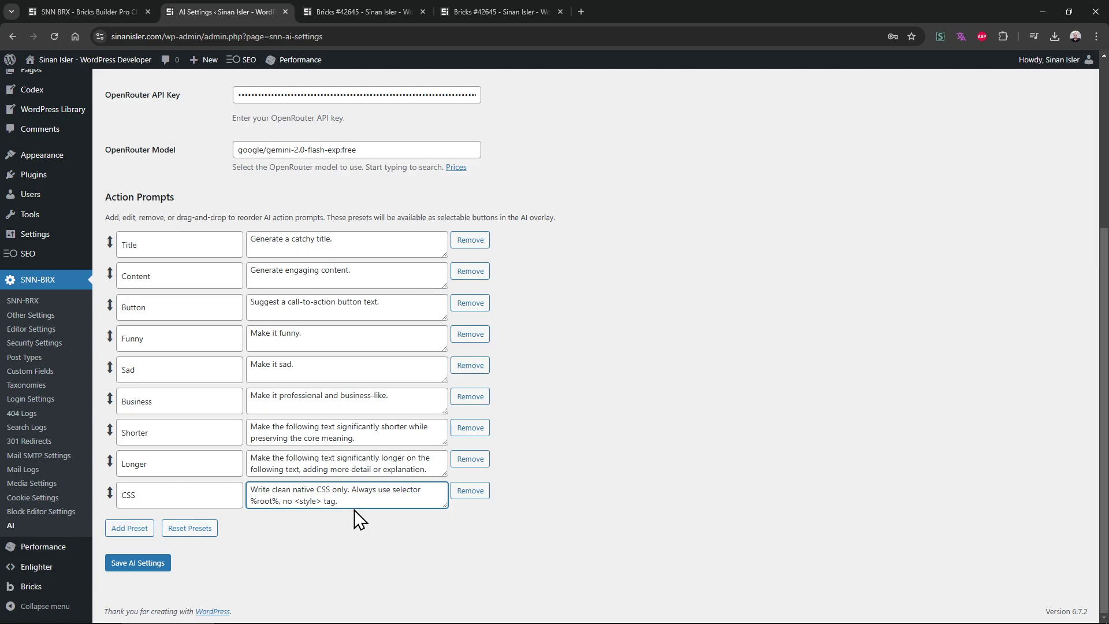
double_click(264, 501)
click(366, 500)
Add a new action preset named FORM with the prompt 'this is a form element'
click(143, 532)
scroll(186, 447, down, 1)
click(168, 494)
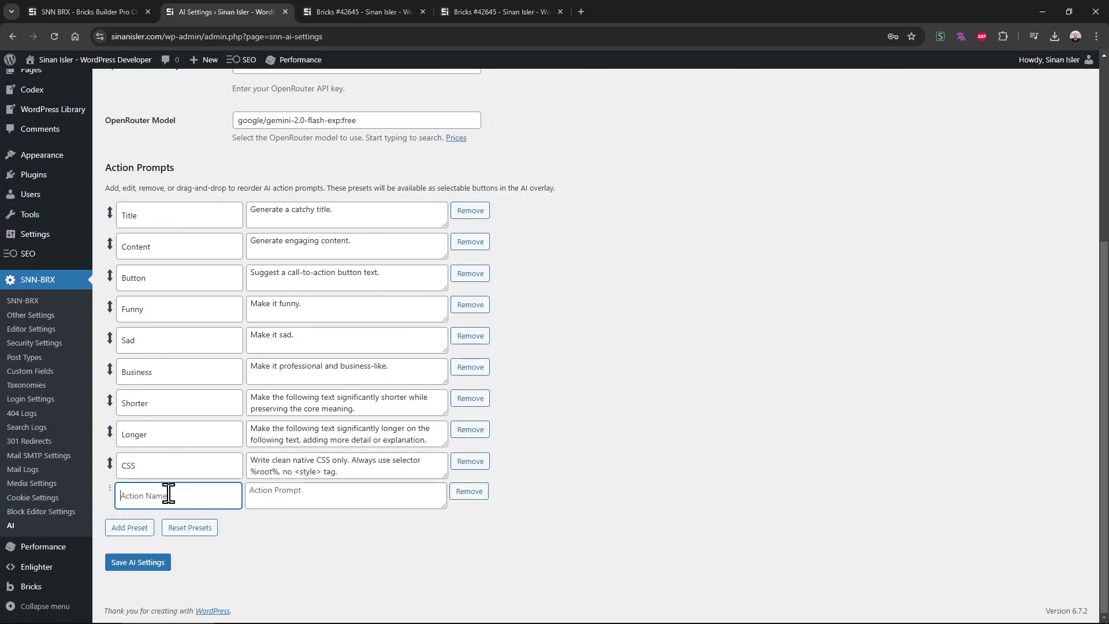
text(FOR)
drag(444, 506, 446, 601)
scroll(495, 532, down, 1)
click(364, 468)
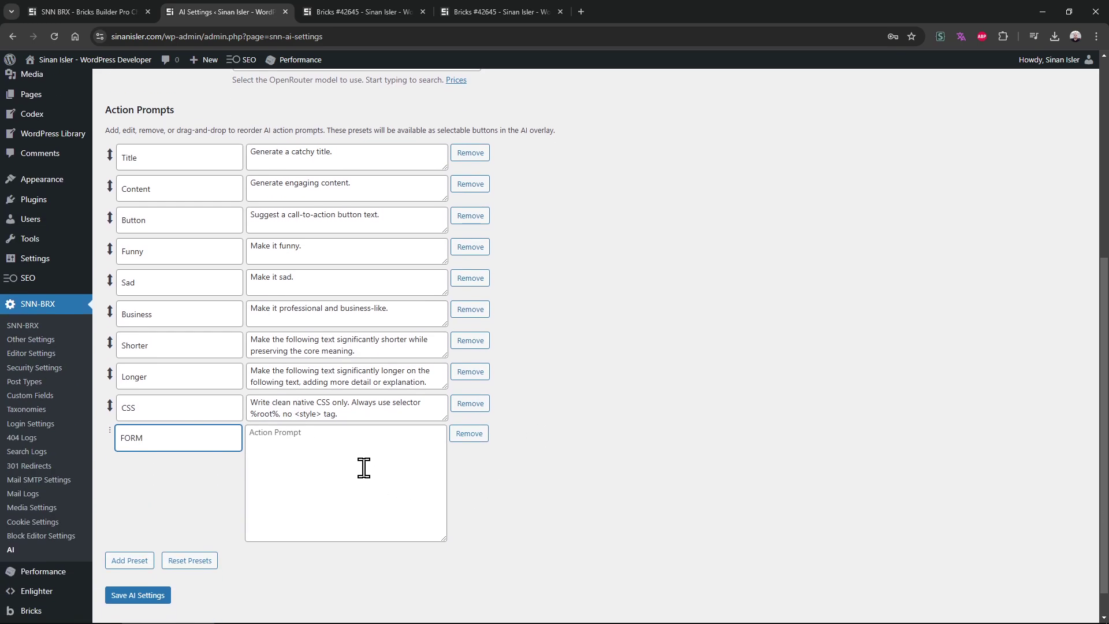
text(form elemen)
key(ctrl+a)
text(thi)
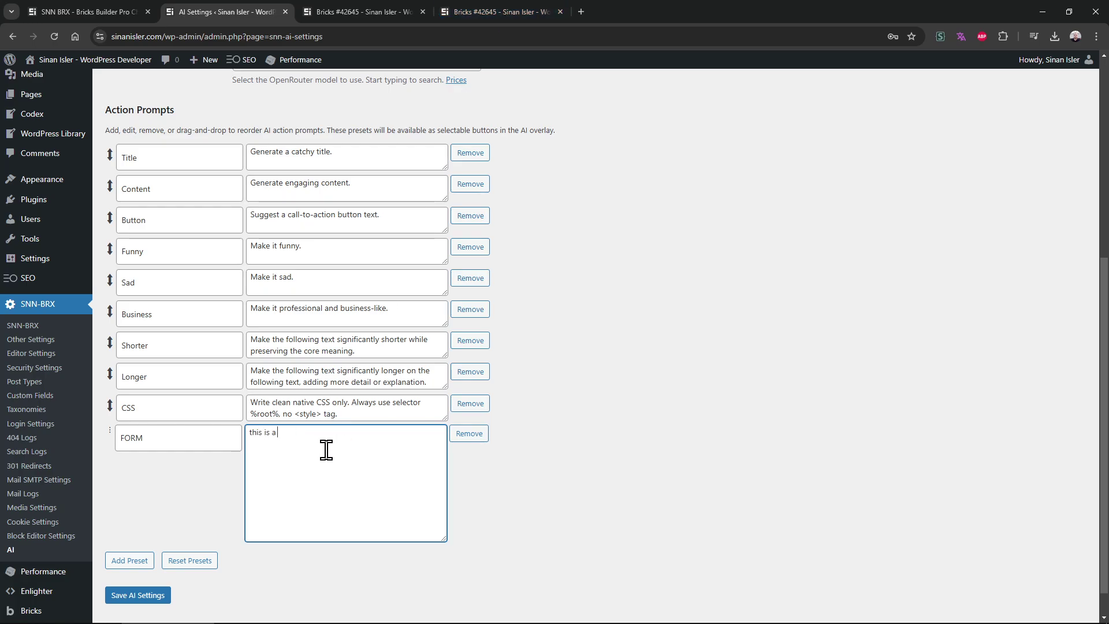
text(s is a form element)
Compare with the CSS preset and extend the FORM prompt with 'each element has .group'
triple_click(326, 412)
click(252, 440)
click(205, 444)
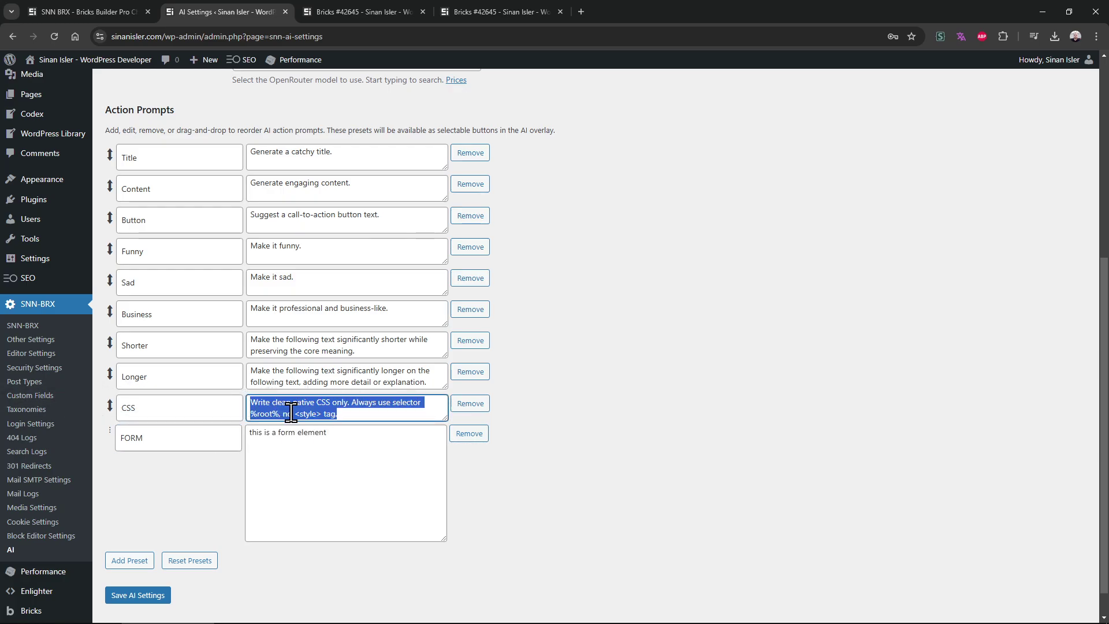
double_click(190, 412)
click(181, 438)
click(332, 463)
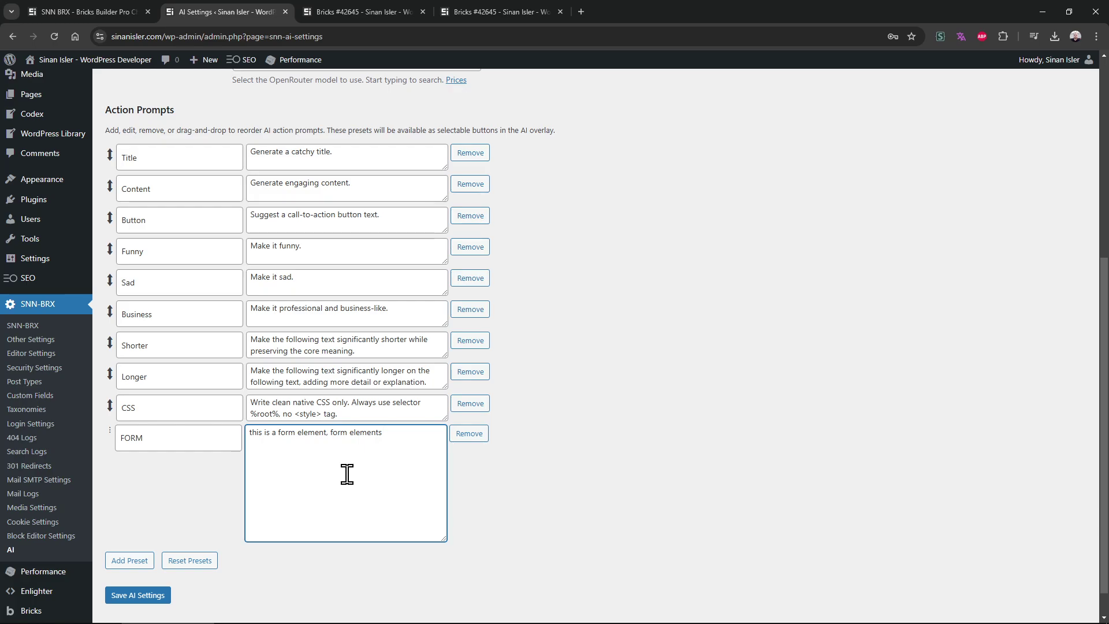
key(BackSpace)
key(BackSpace)
key(BackSpace)
key(BackSpace)
key(BackSpace)
key(BackSpace)
key(BackSpace)
text(each element has .group)
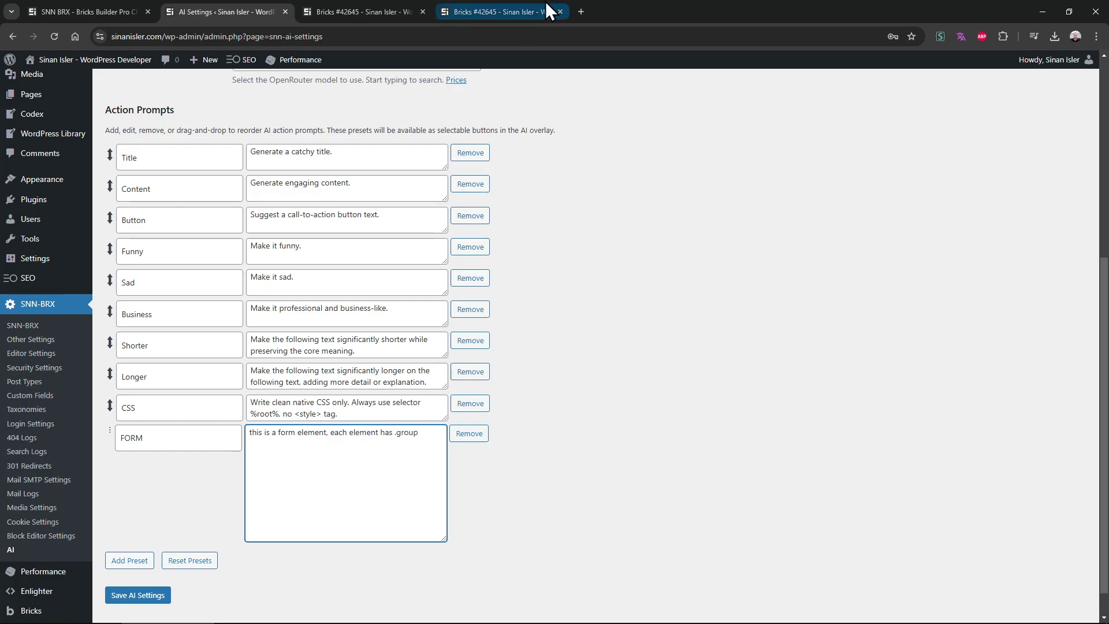
Replace .group with the copied .form-group class, noting each group may hold an input or textarea
click(548, 11)
double_click(861, 218)
key(ctrl+c)
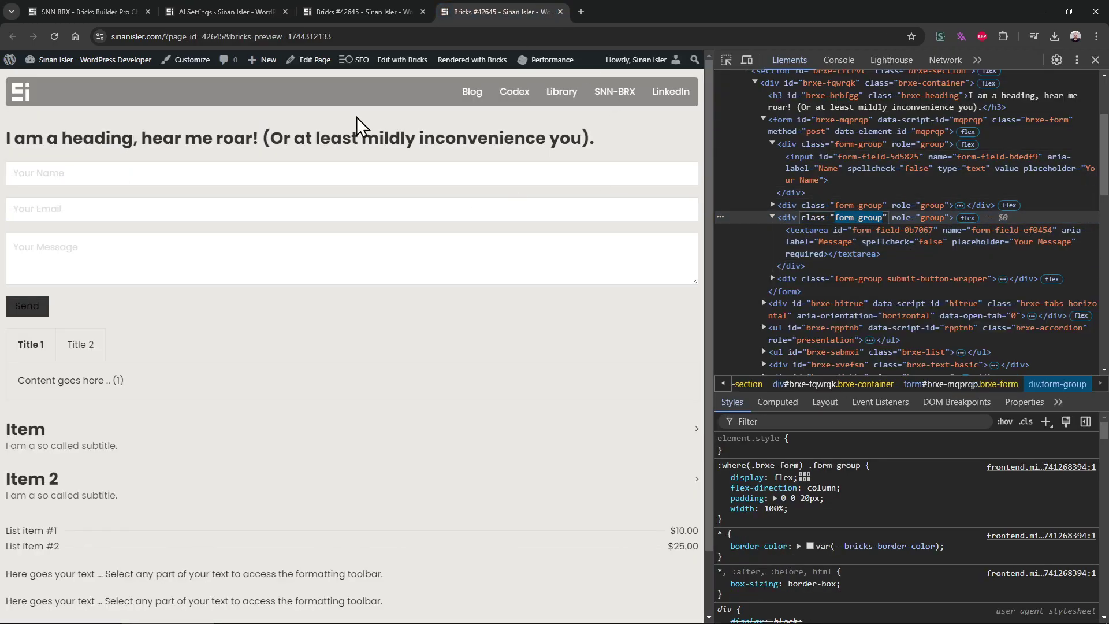
click(358, 12)
click(231, 12)
click(395, 433)
key(shift+End)
text(.)
key(ctrl+v)
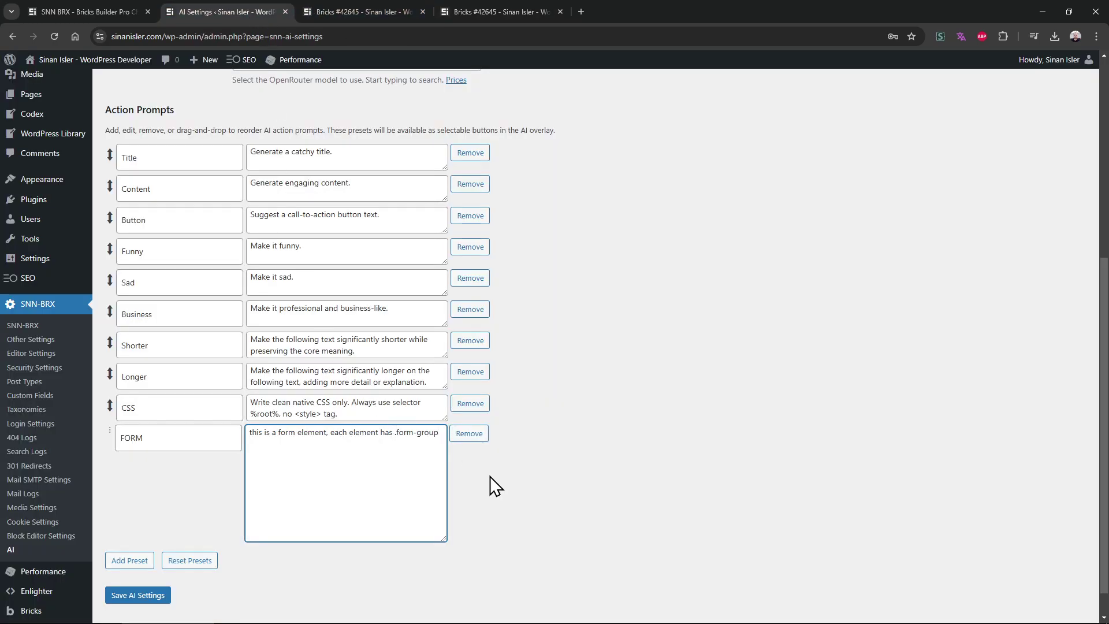
text(css selector to select the group)
key(BackSpace)
key(BackSpace)
key(BackSpace)
key(BackSpace)
key(BackSpace)
text(each. each group maybe input or)
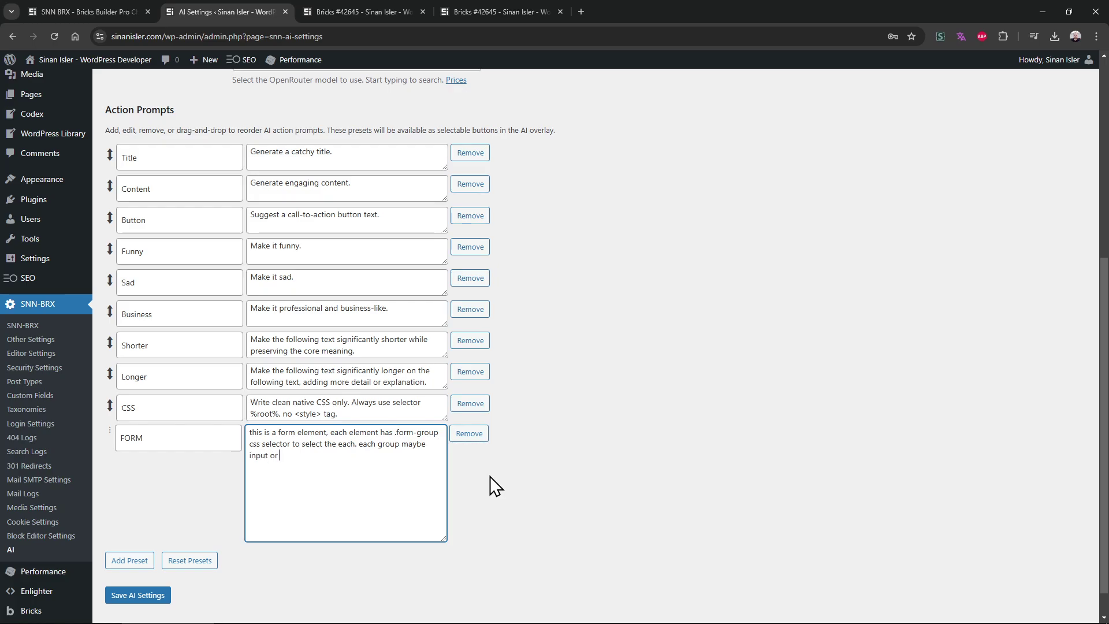
text( textarea ..etc.)
Format the FORM prompt as two dash-prefixed bullet lines
key(Home)
text(-)
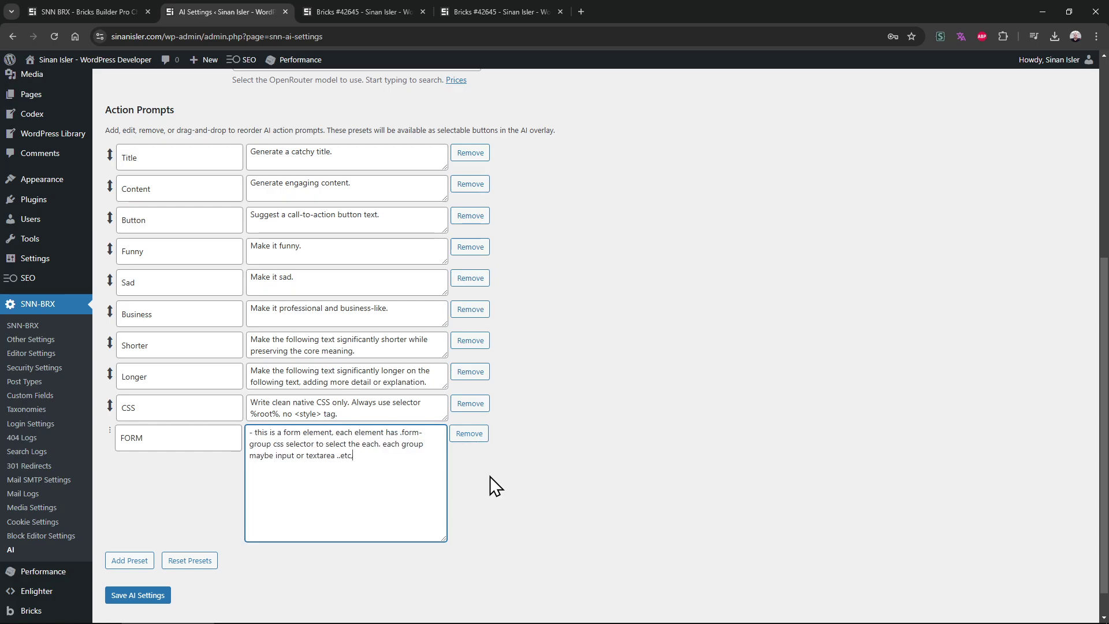
key(ctrl+End)
key(Return)
click(335, 432)
key(Return)
text(-)
key(ctrl+End)
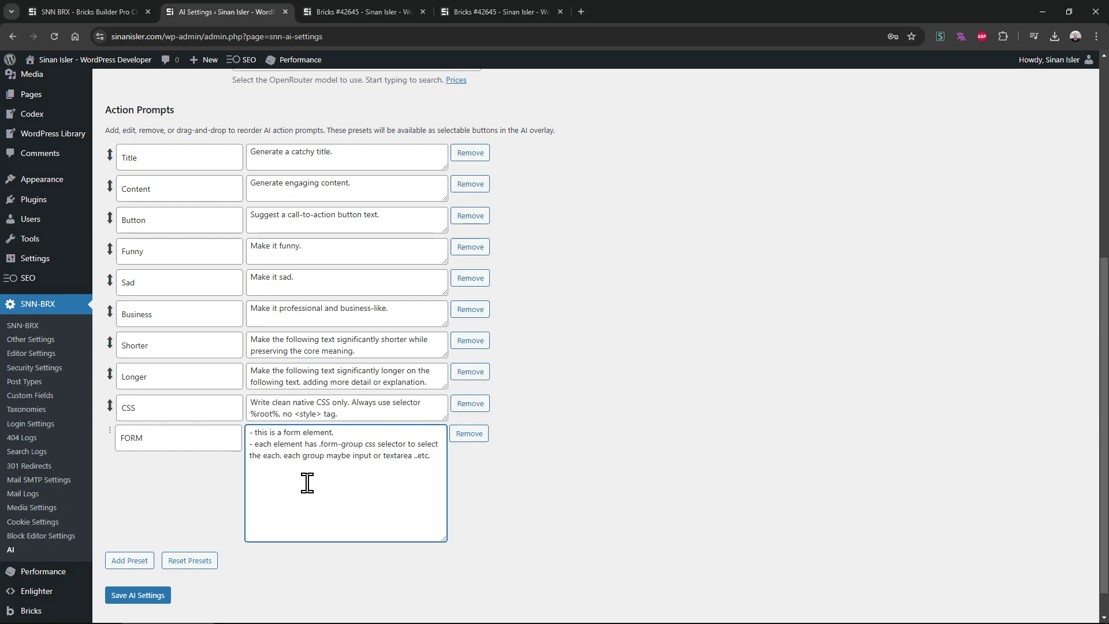
triple_click(296, 434)
triple_click(294, 455)
click(295, 471)
triple_click(299, 458)
click(296, 471)
Add a fourth field to the form and set its type to Checkbox
text(-)
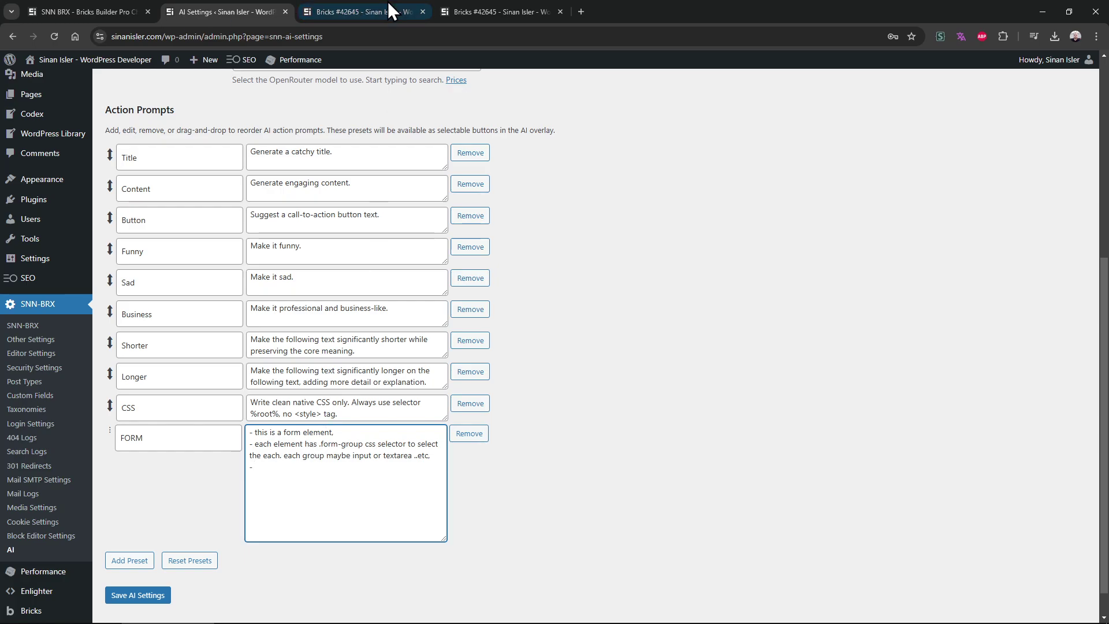
click(352, 10)
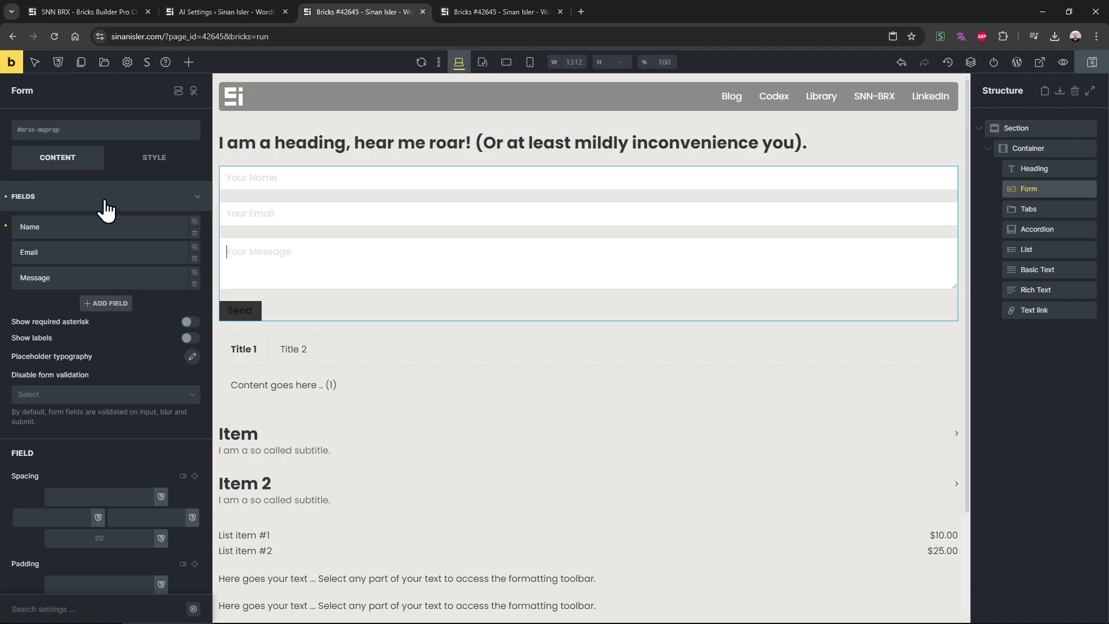
click(107, 303)
click(96, 348)
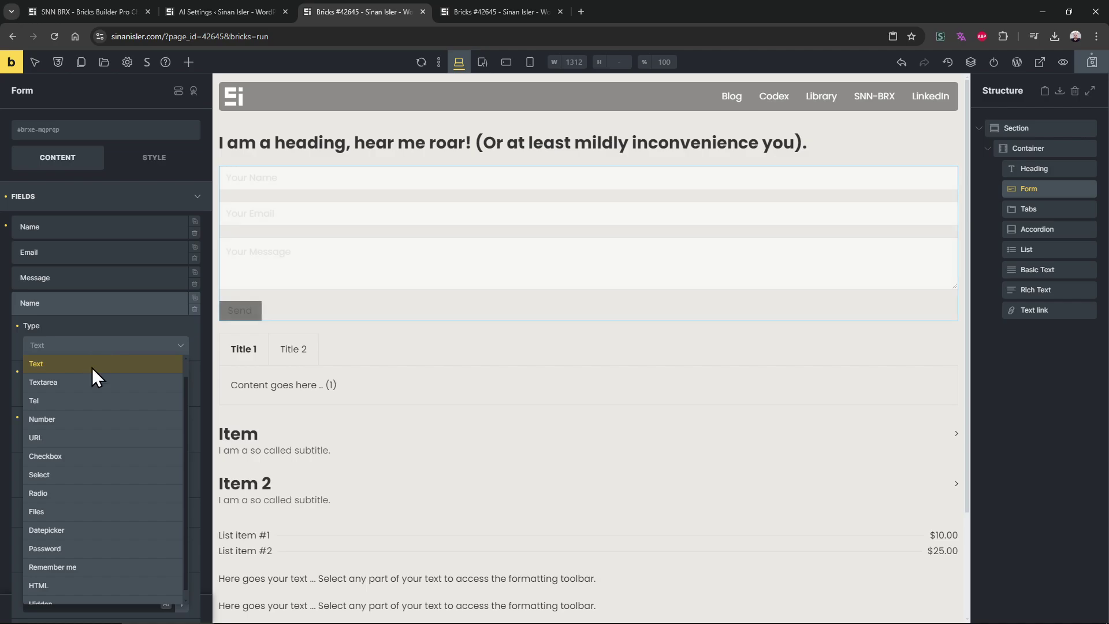
click(86, 456)
Enter 'checkboxvalue' as the first option and paste it for the remaining option lines
scroll(77, 398, down, 4)
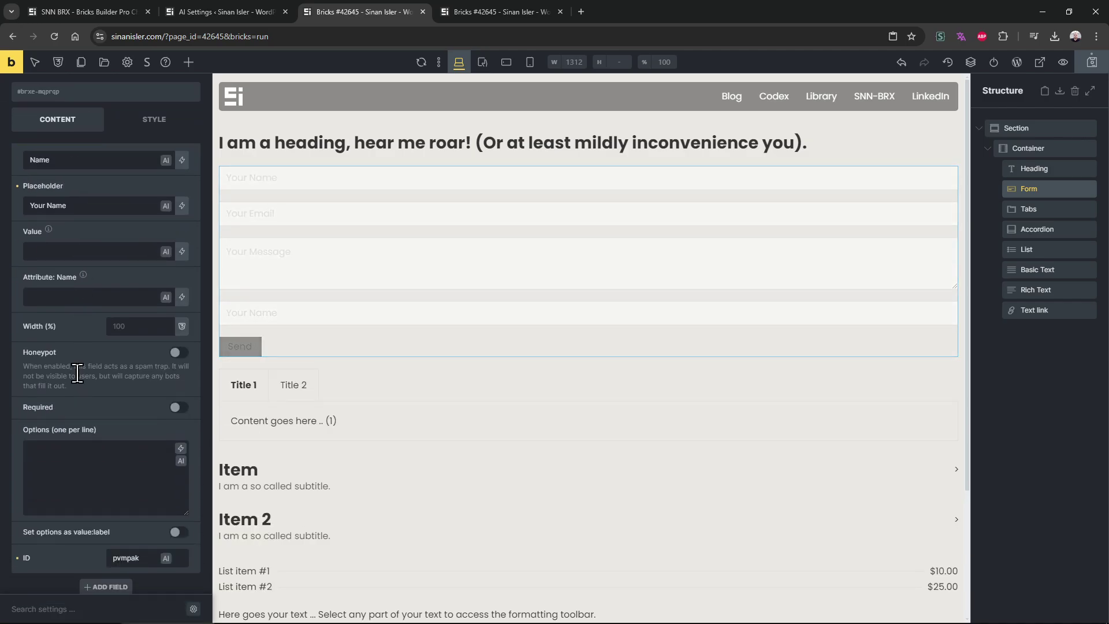
click(74, 462)
text(checkbo)
key(BackSpace)
key(BackSpace)
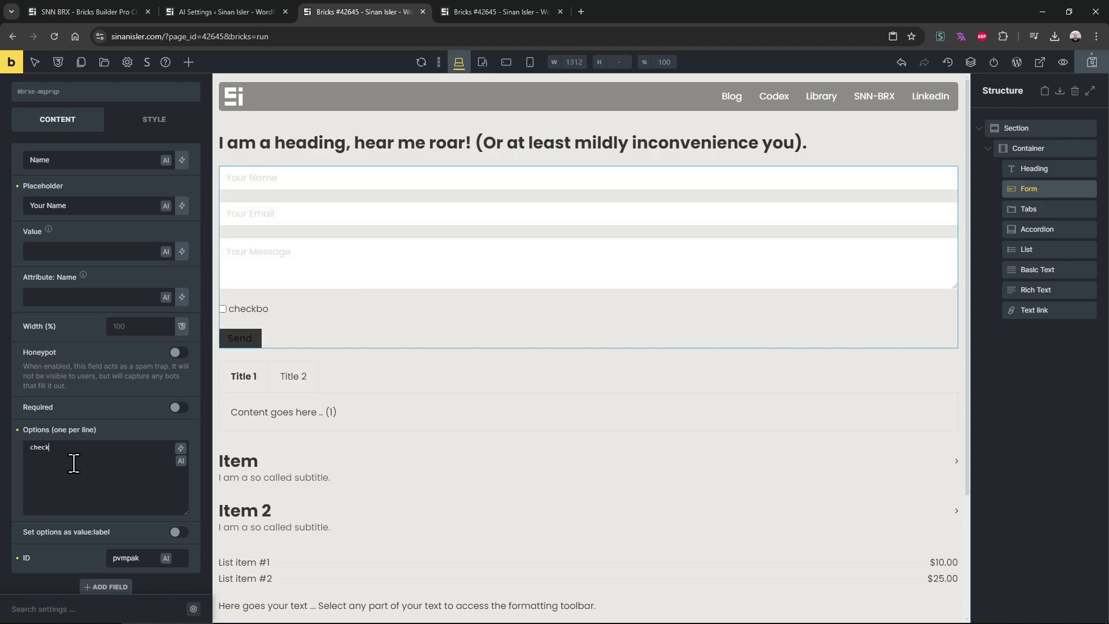
text(boxvalue)
key(Return)
key(ctrl+v)
key(ctrl+v)
key(ctrl+v)
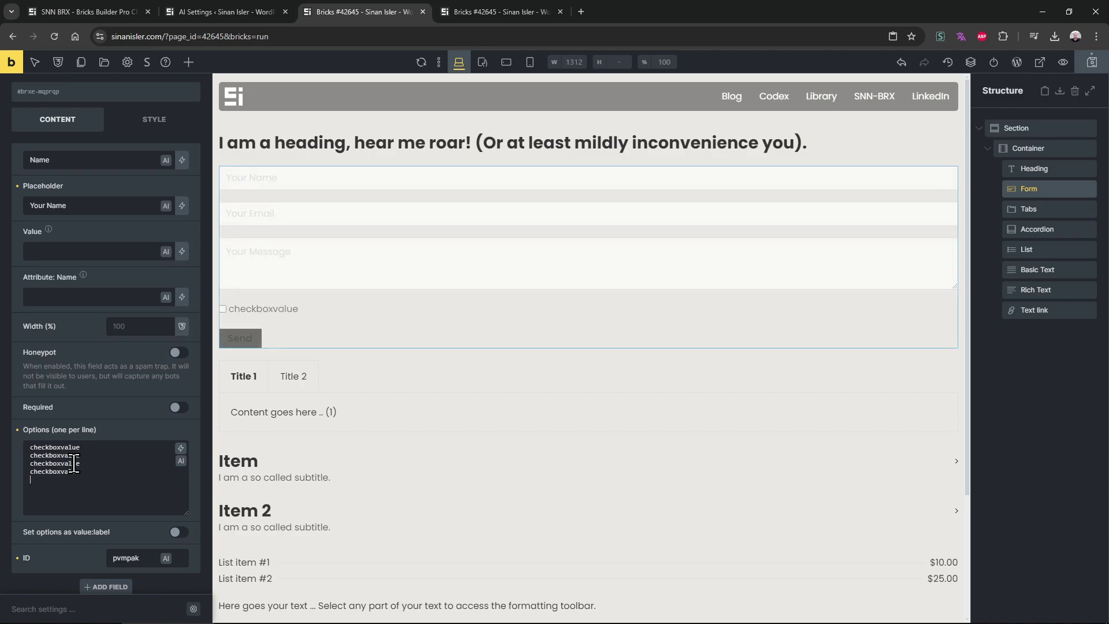
Number the four options checkboxvalue1 through checkboxvalue4
click(85, 449)
text(1)
click(86, 456)
text(2)
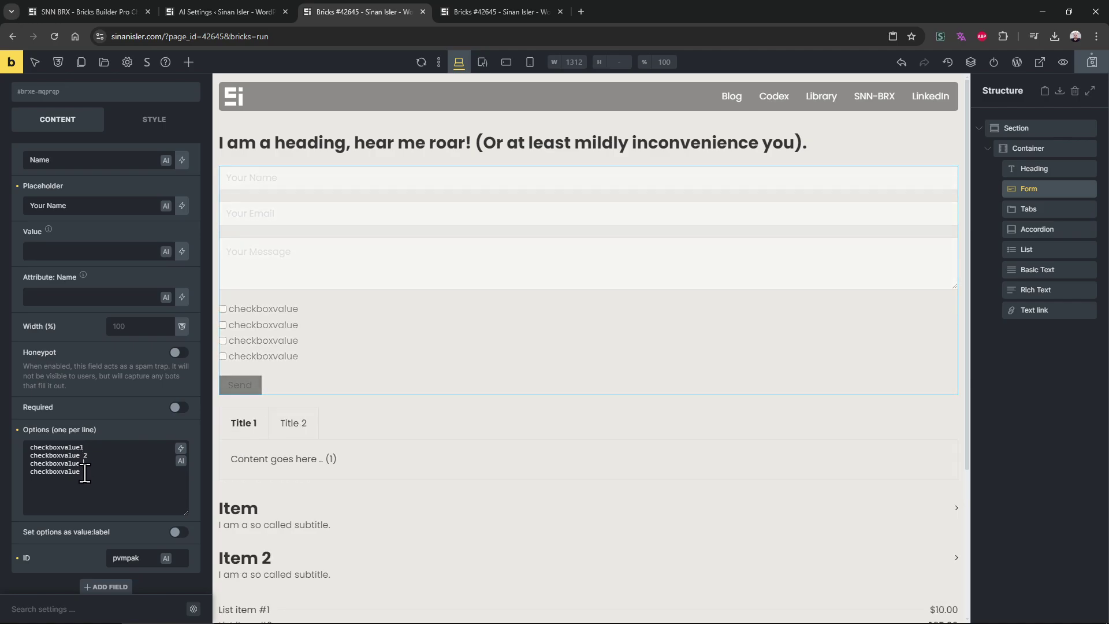
click(87, 464)
text(3)
click(95, 480)
text(4)
key(Left)
key(BackSpace)
Copy the four options and paste them so the list repeats three times
key(ctrl+a)
key(ctrl+c)
click(96, 479)
key(ctrl+v)
key(ctrl+v)
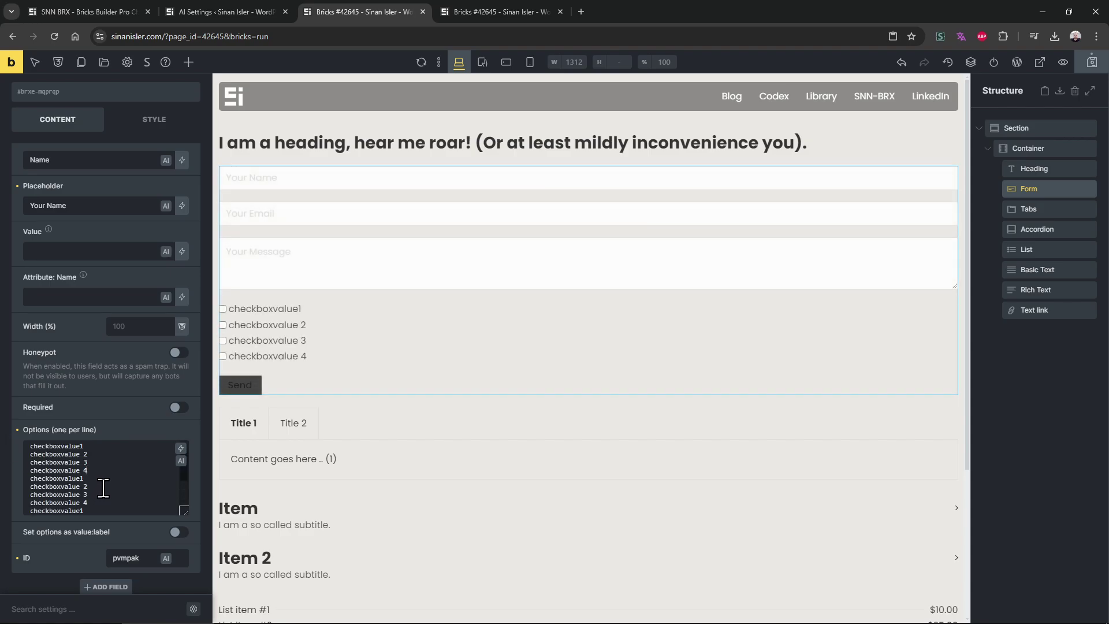
Inspect the checkbox rows' ul.options-wrapper in the preview's DevTools, then return to the builder
click(549, 12)
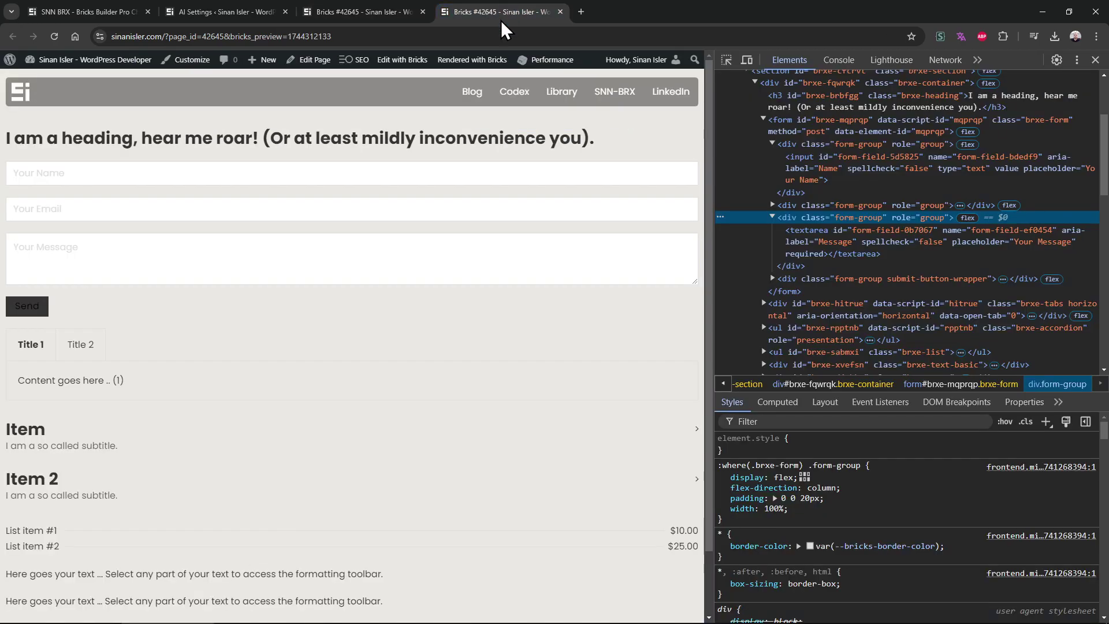
click(726, 58)
click(145, 321)
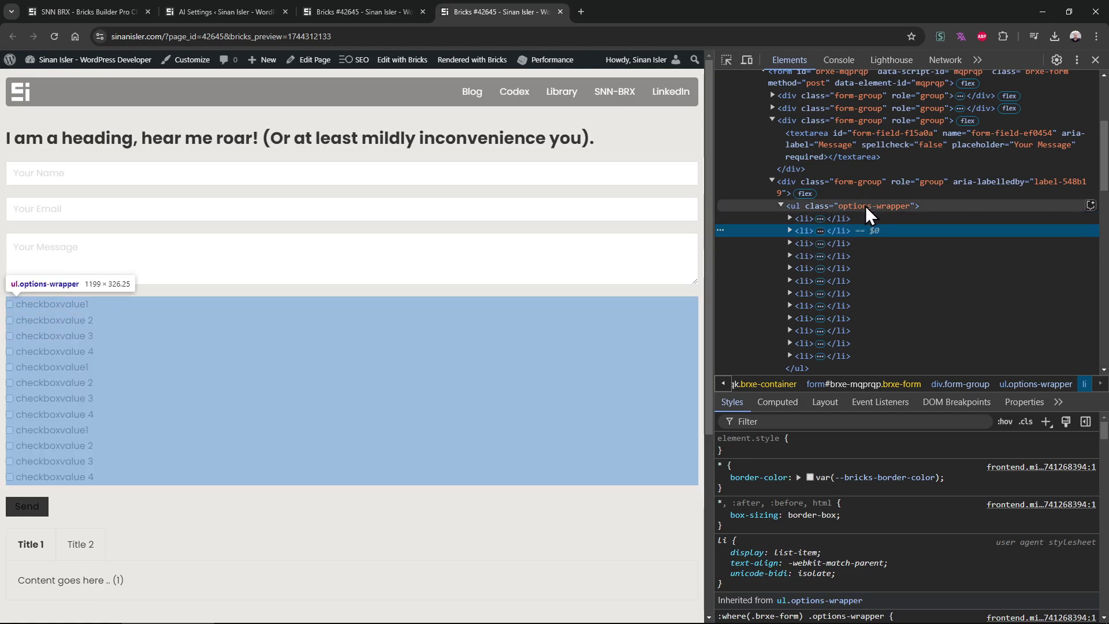
click(865, 206)
click(320, 5)
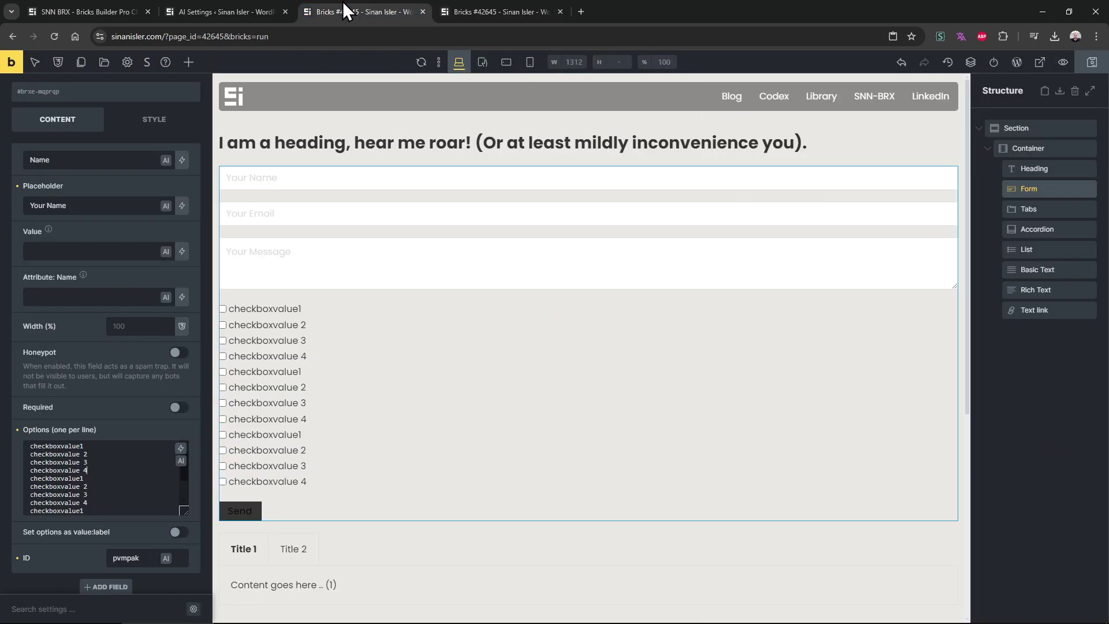
Add 'then target .options-wrapper li for each option.' to the FORM prompt and save
click(174, 11)
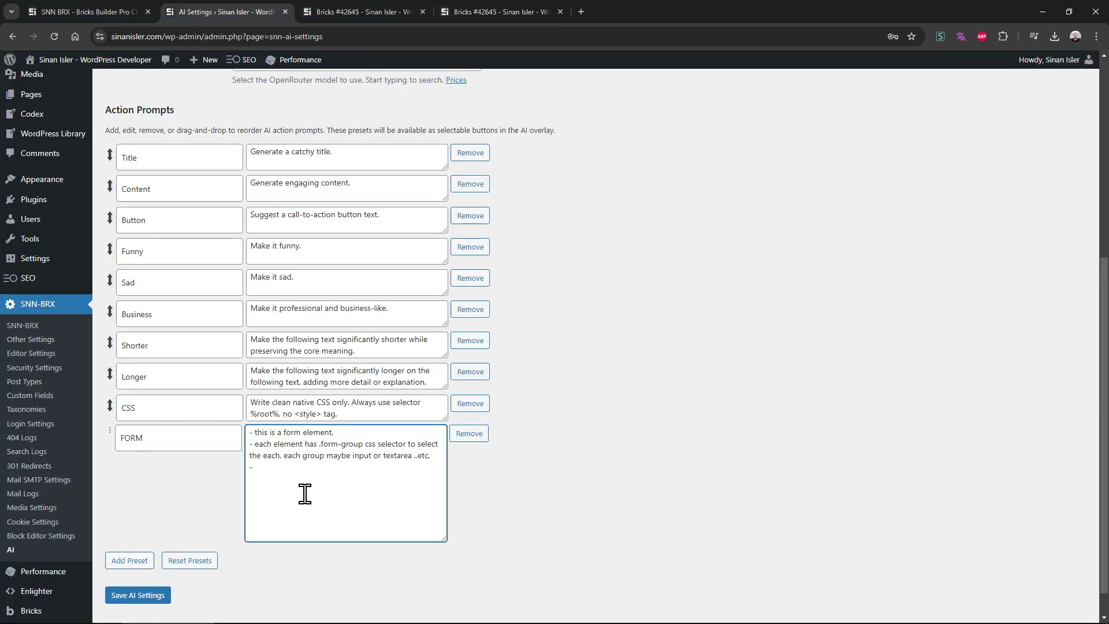
text(hen there is select options select it with)
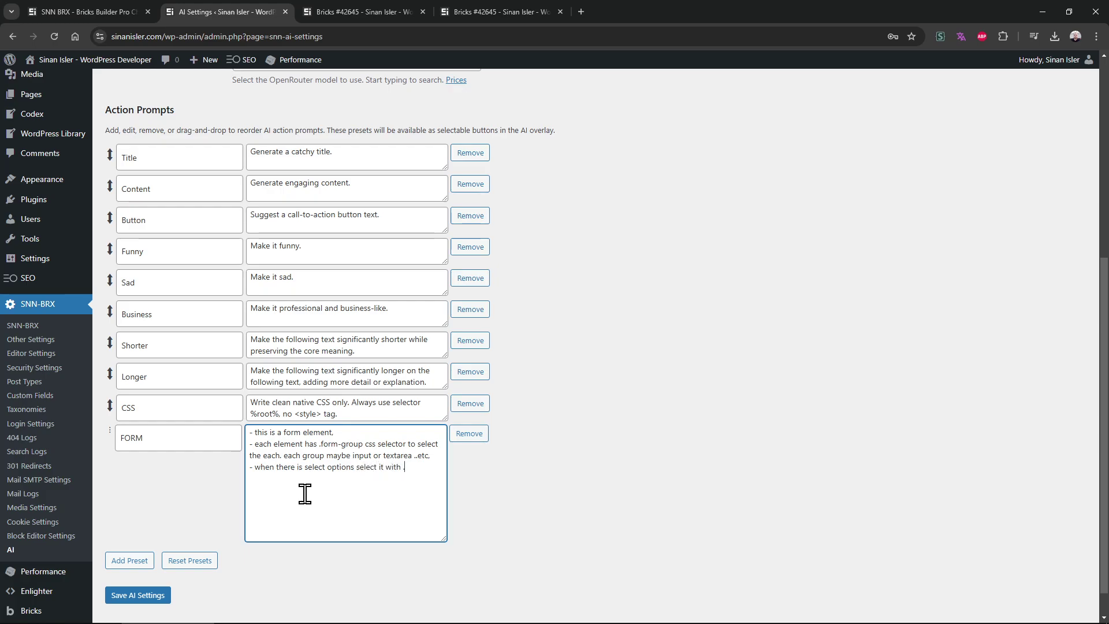
key(ctrl+v)
text(li for each option.)
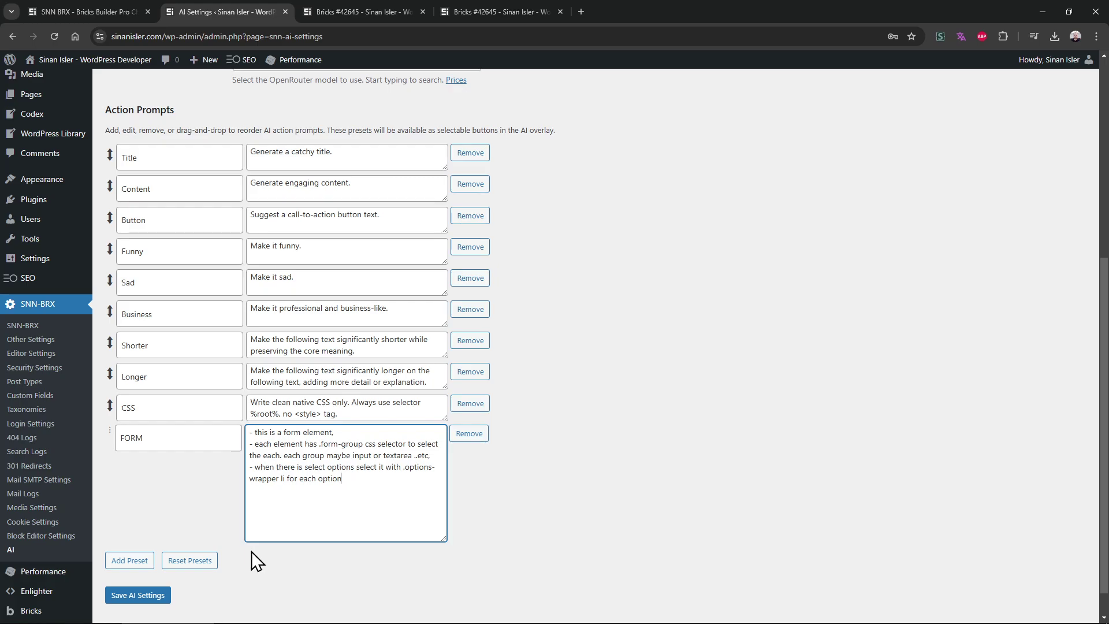
click(151, 597)
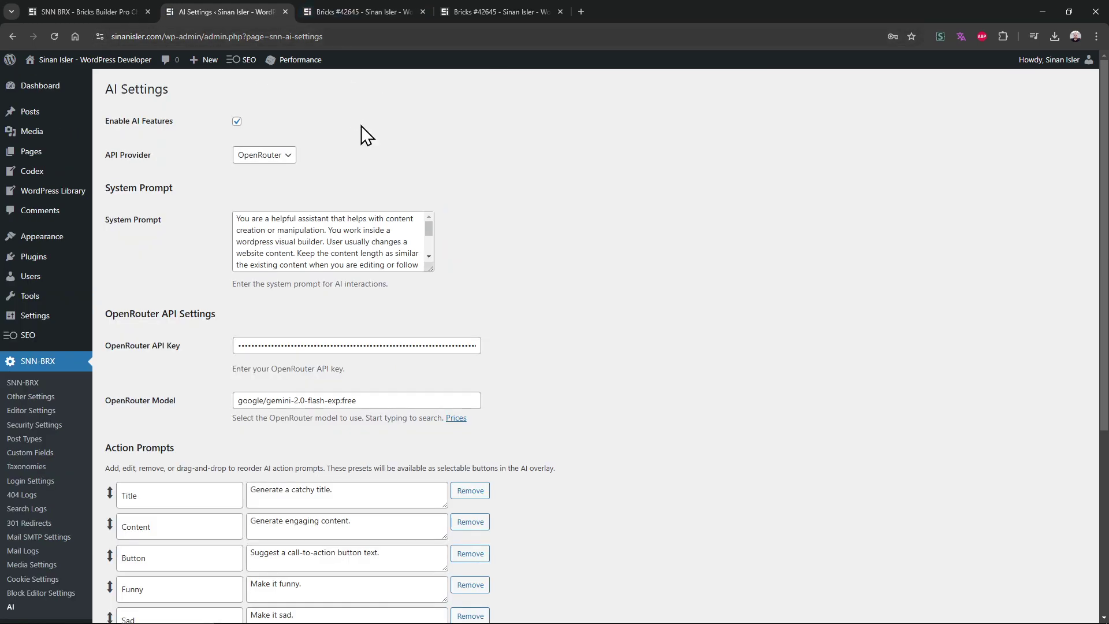
Enlarge the FORM prompt box to review its full text
scroll(323, 242, down, 3)
scroll(366, 426, down, 5)
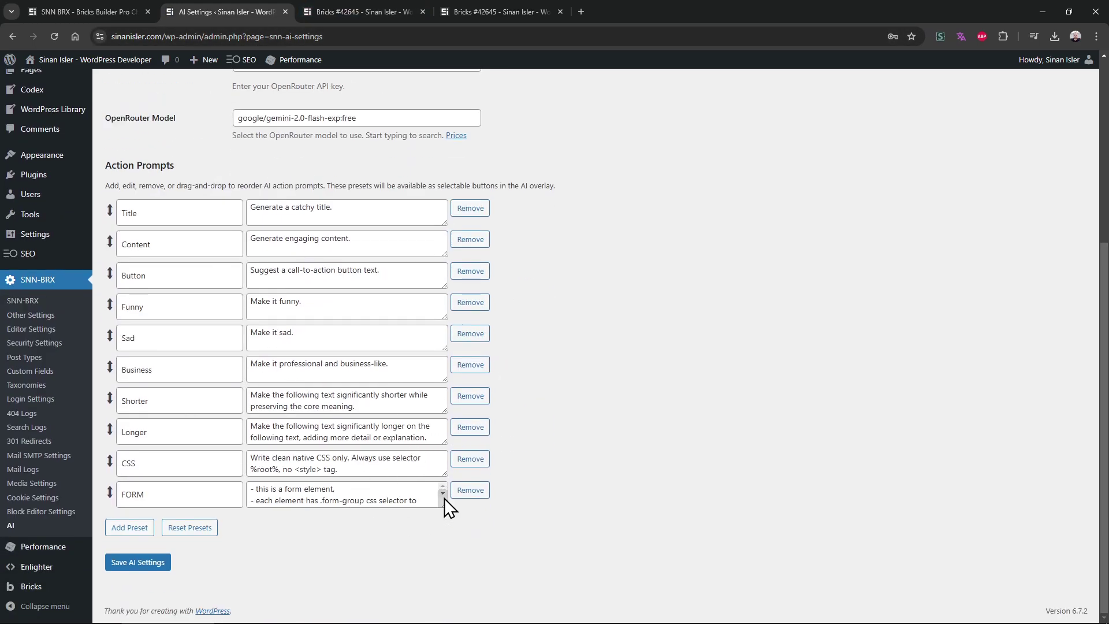
drag(445, 506, 445, 592)
click(370, 543)
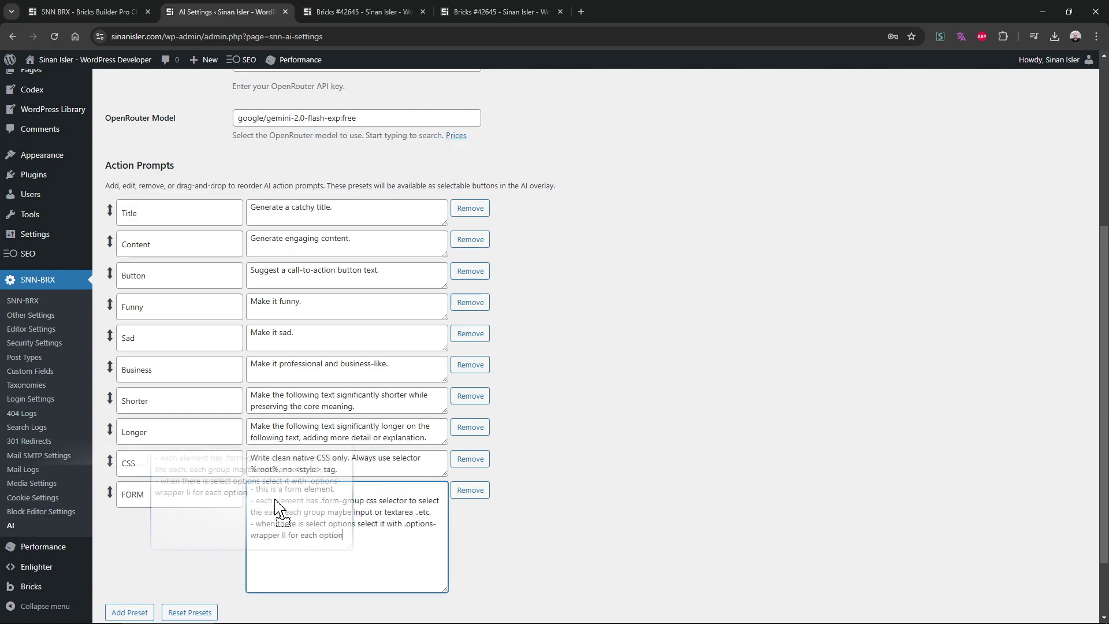
triple_click(299, 512)
double_click(335, 535)
mouse_move(335, 535)
mouse_down()
mouse_move(322, 493)
mouse_move(347, 537)
mouse_up()
click(326, 523)
Glance at the frontend preview with DevTools, then return to the builder editor
click(506, 2)
click(364, 3)
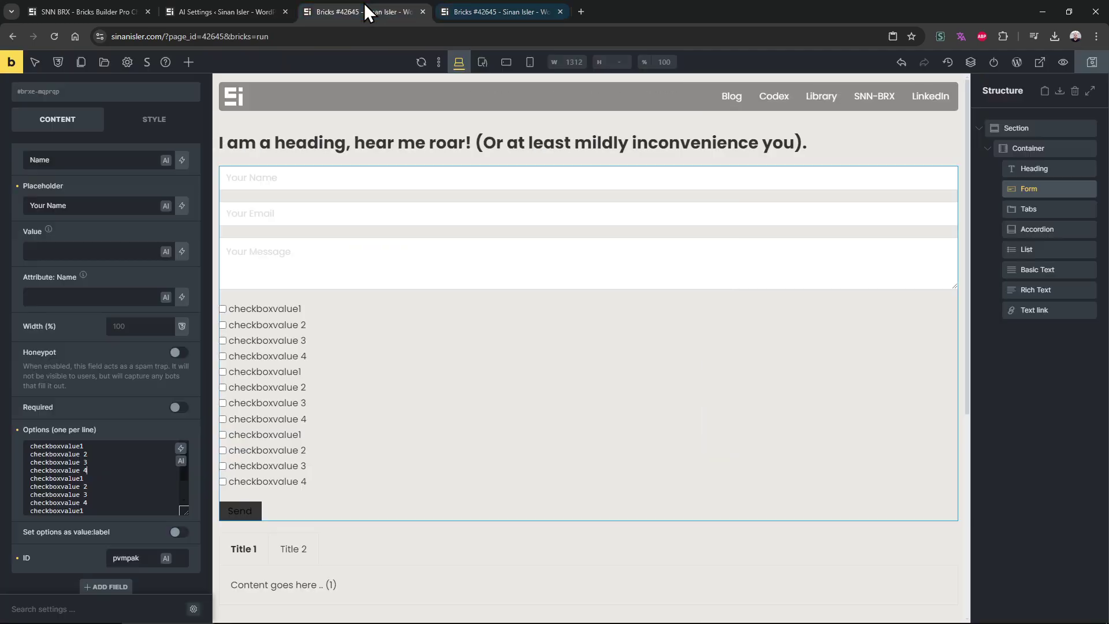
click(502, 12)
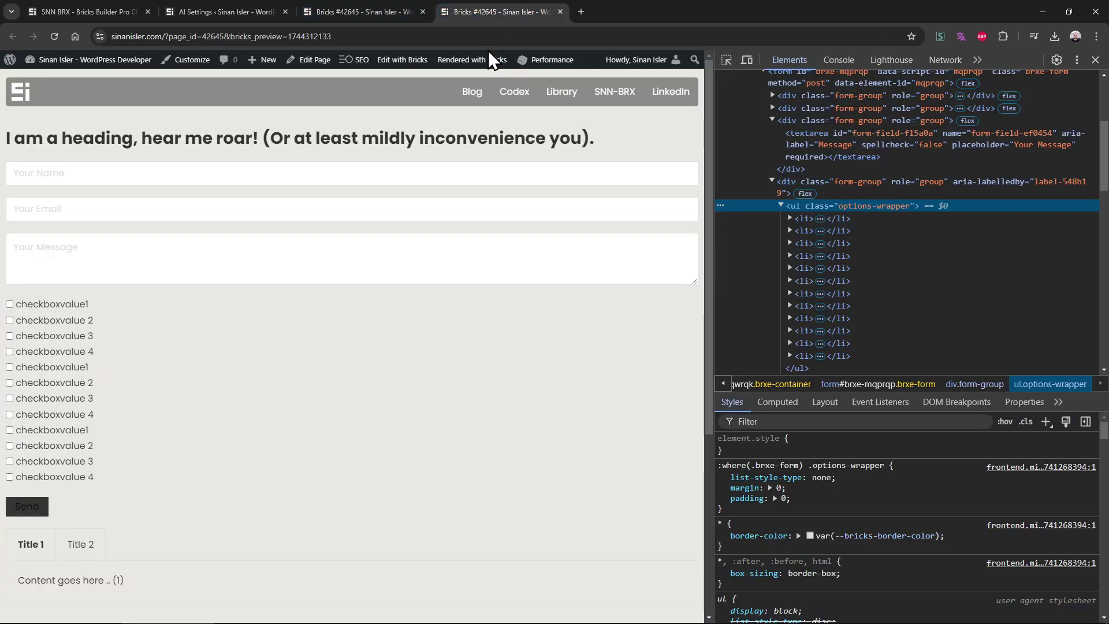
click(354, 2)
Reload the builder, select the Form, and open the AI assistant under Style > CSS
click(1031, 408)
key(F5)
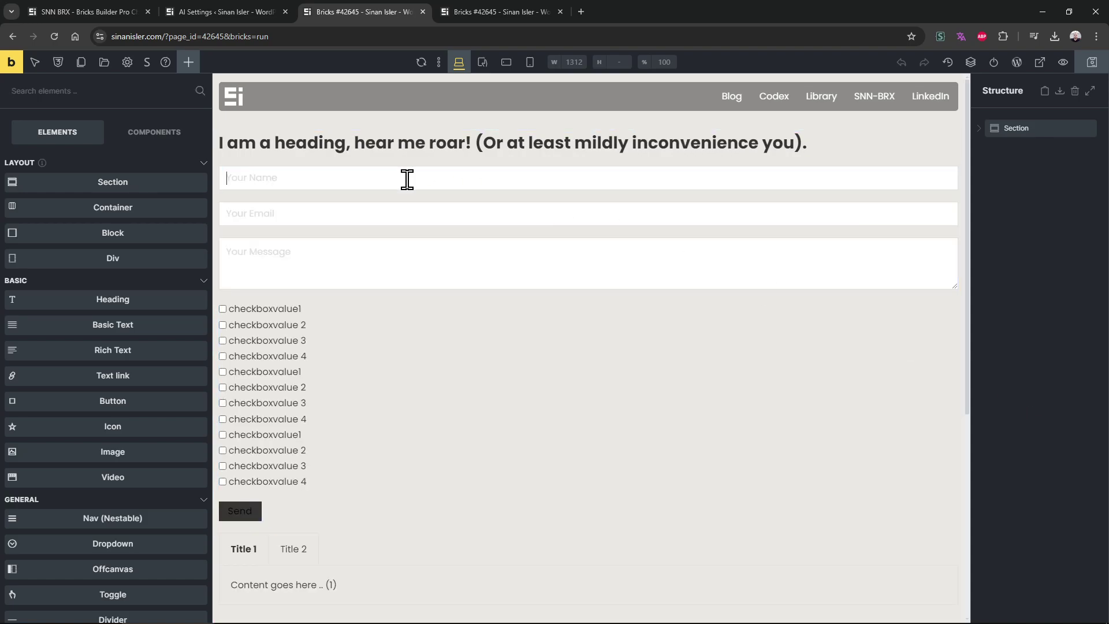
click(407, 179)
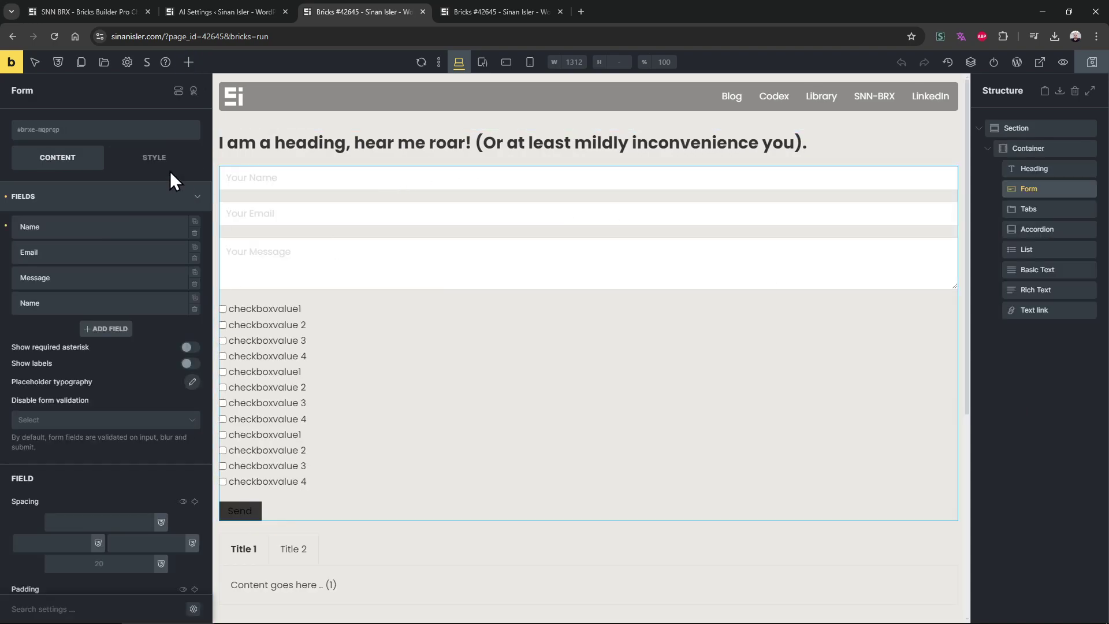
click(154, 159)
click(98, 373)
scroll(133, 436, down, 3)
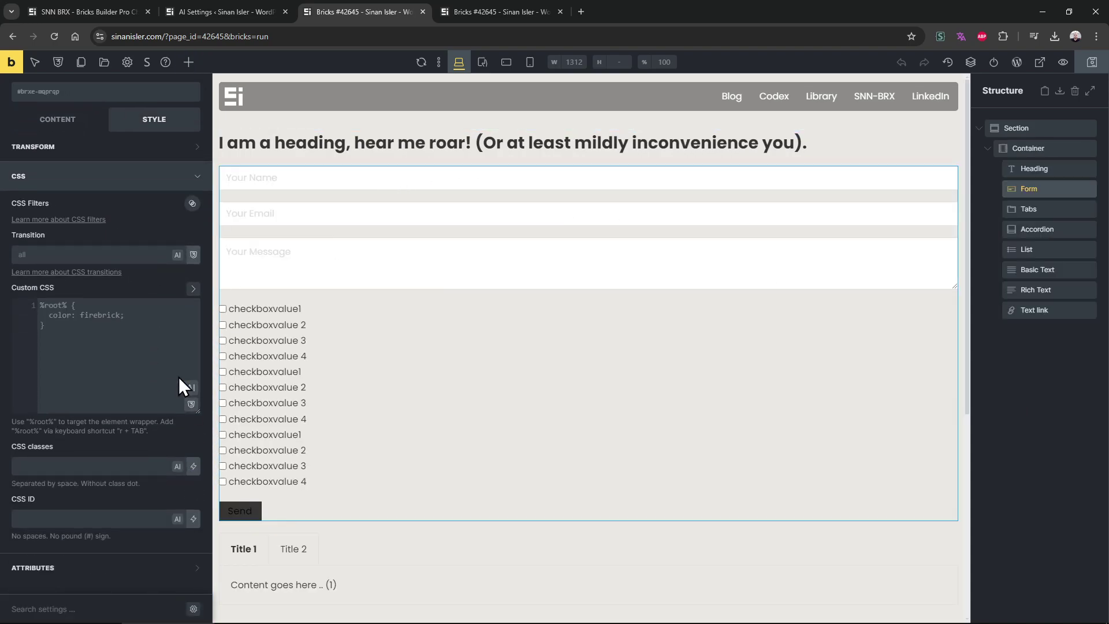
click(191, 387)
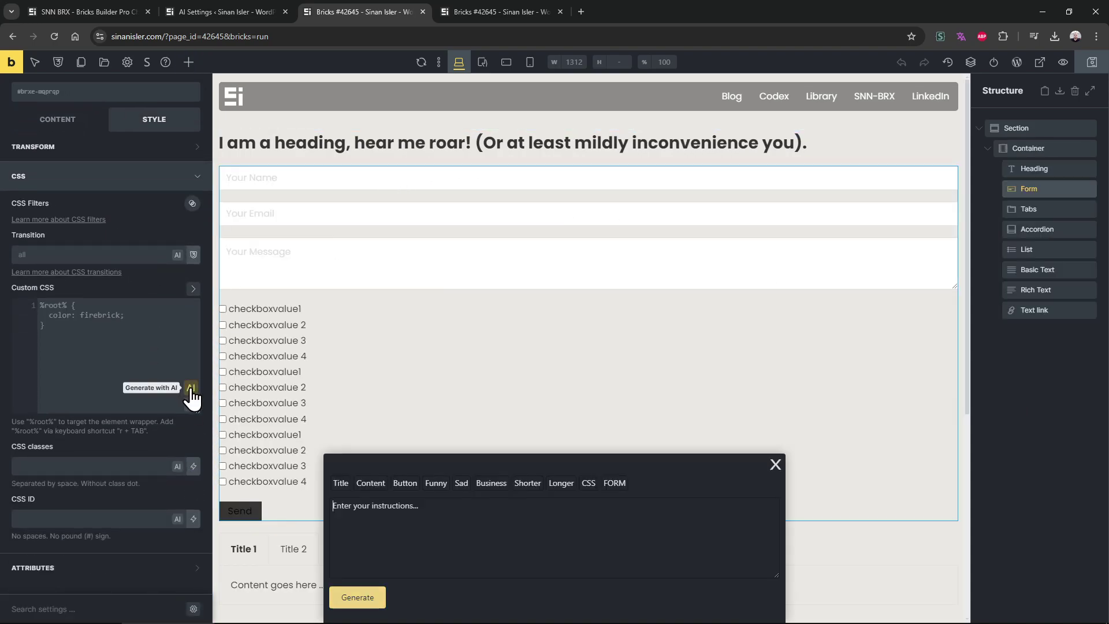
With the CSS preset, request gradient borders, background, padding and options at 33% width
click(589, 483)
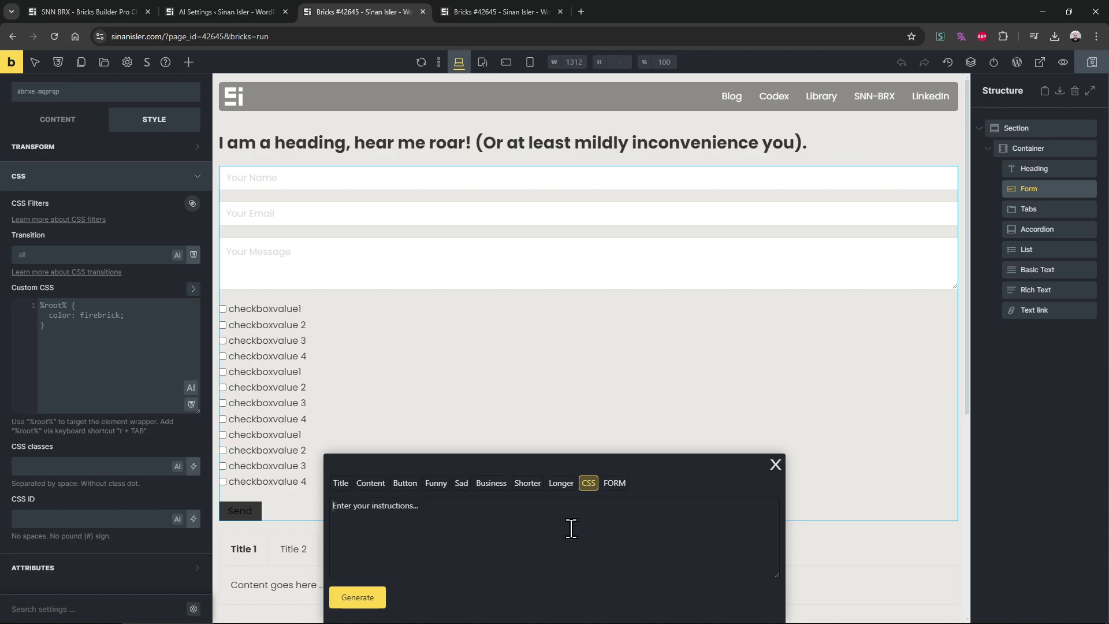
text(make)
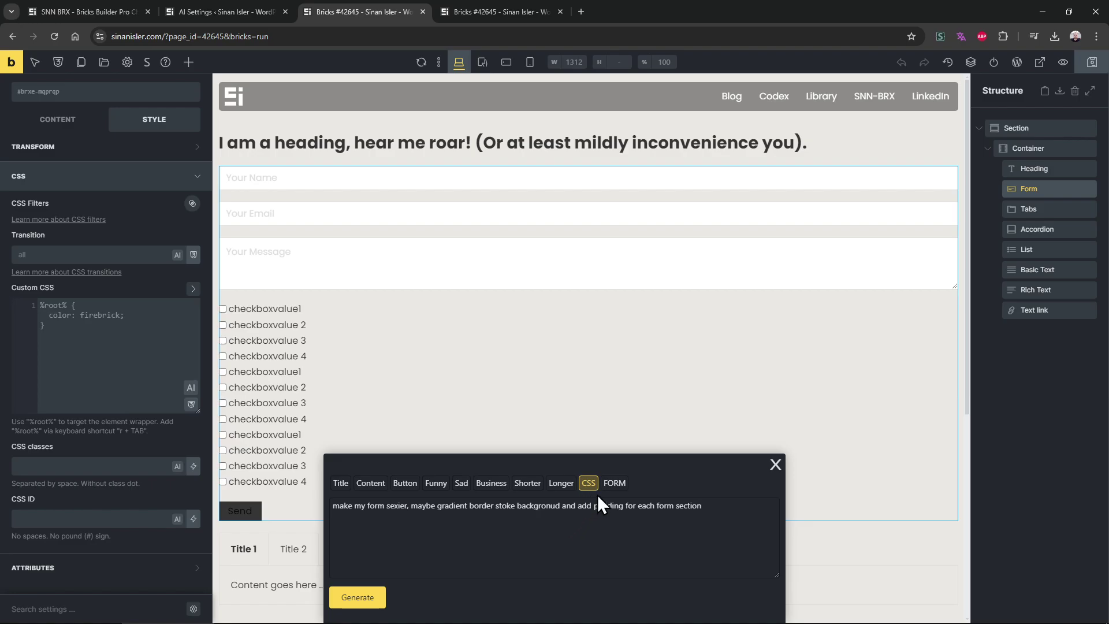
click(548, 511)
click(729, 521)
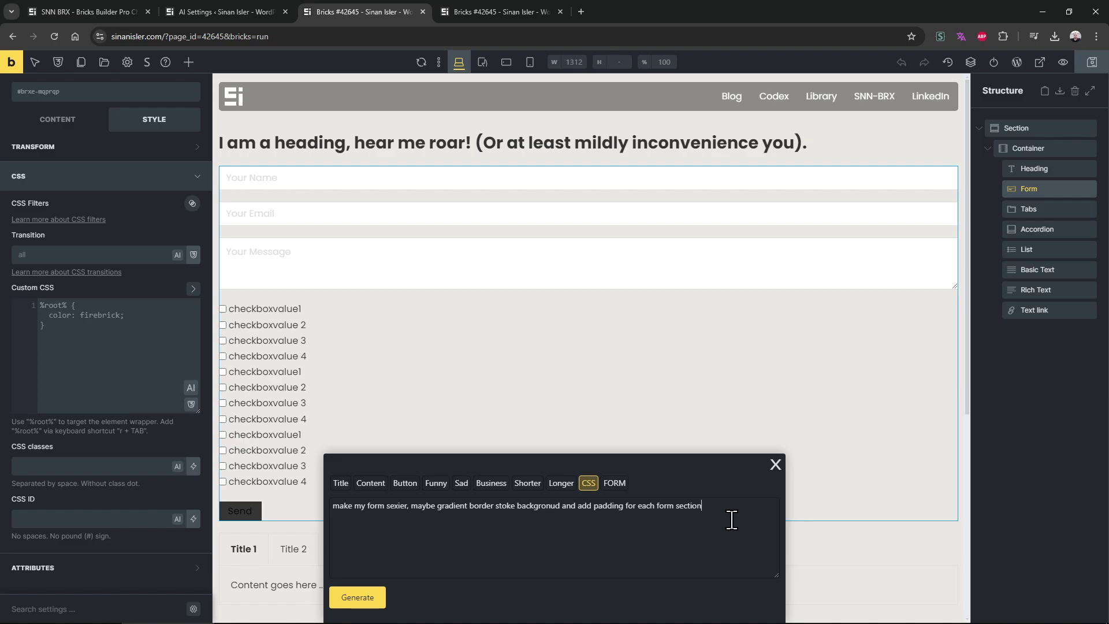
click(358, 598)
text(make the each select option)
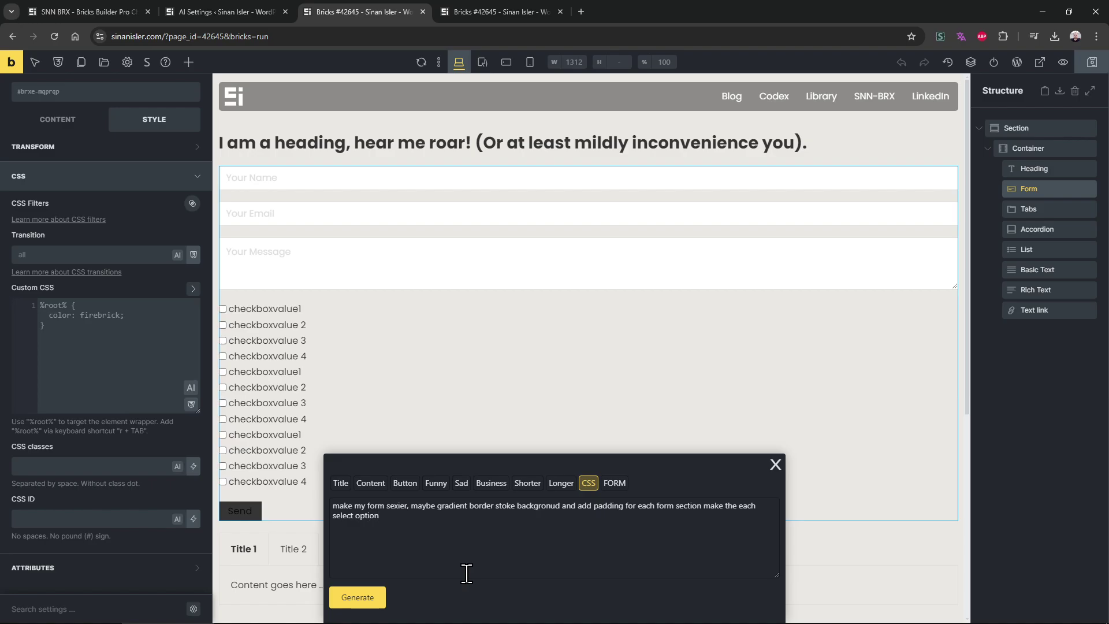
text( taking 33% width)
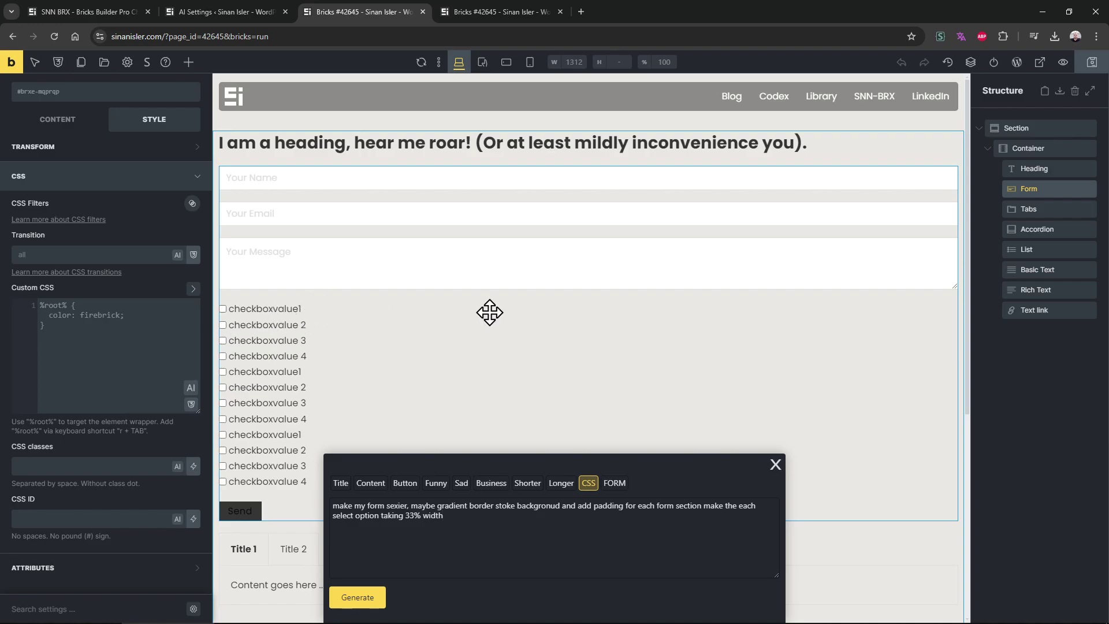
Generate and apply the AI CSS, then delete the stray code fence line
click(358, 598)
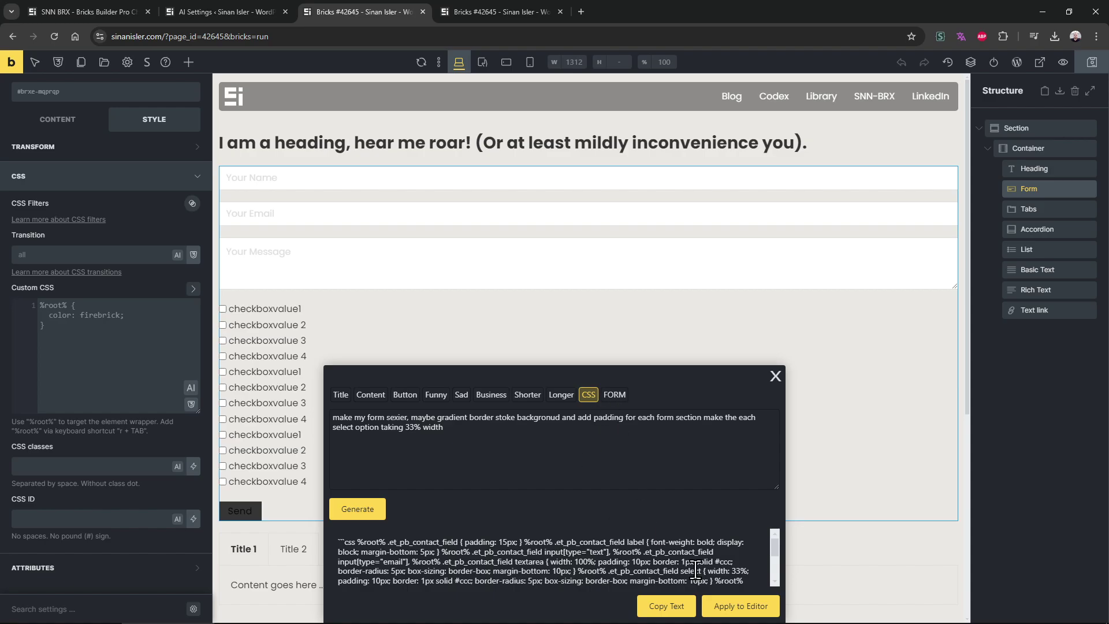
click(741, 606)
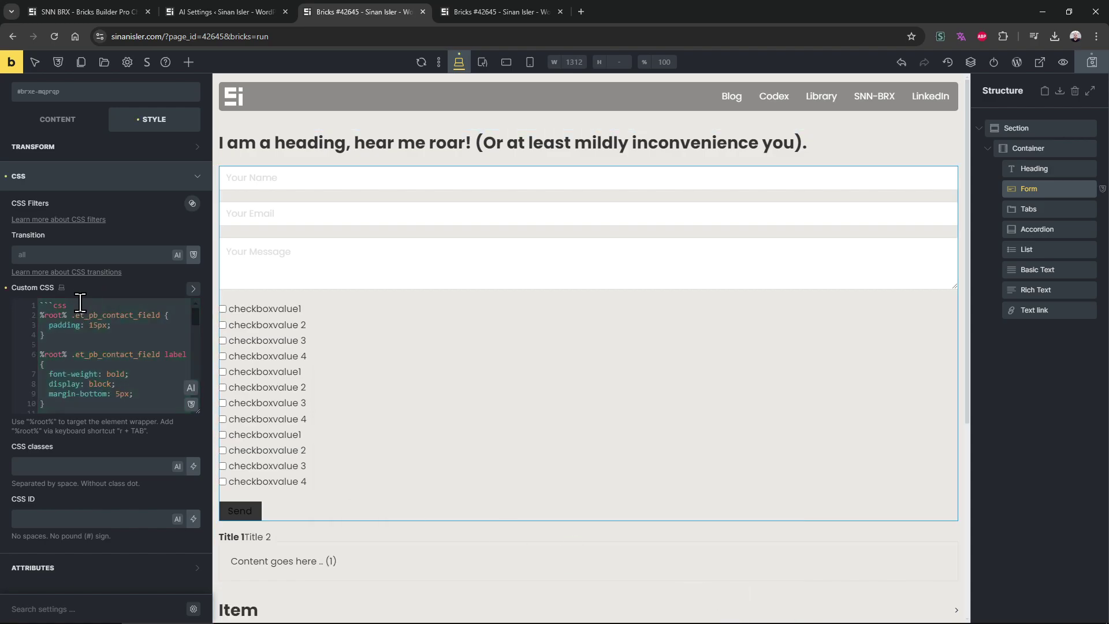
scroll(112, 364, down, 10)
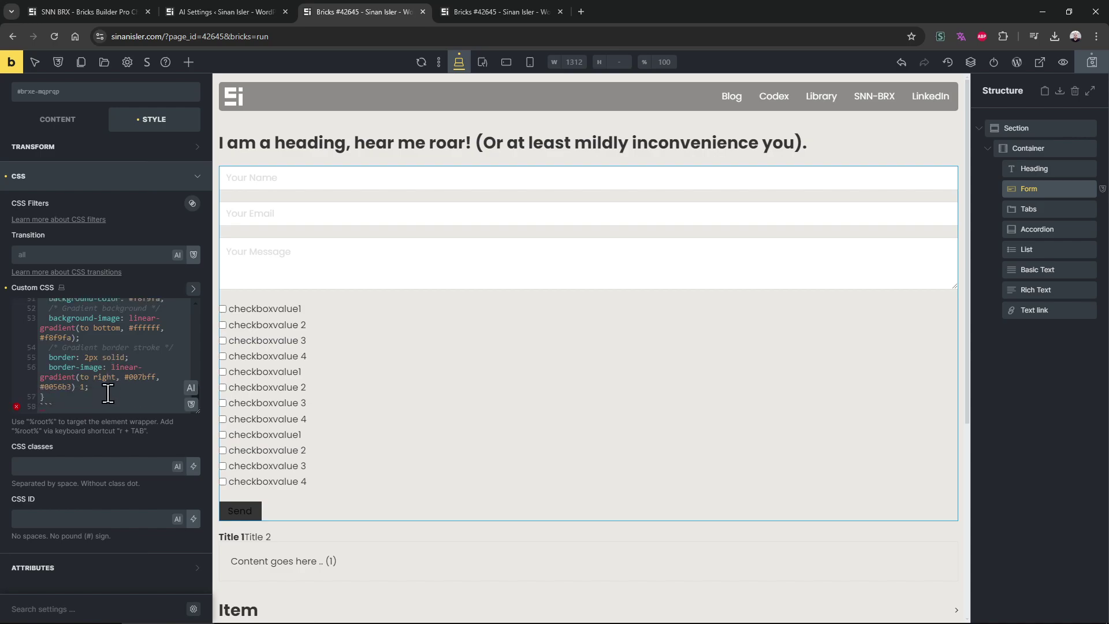
click(53, 407)
key(BackSpace)
key(BackSpace)
key(BackSpace)
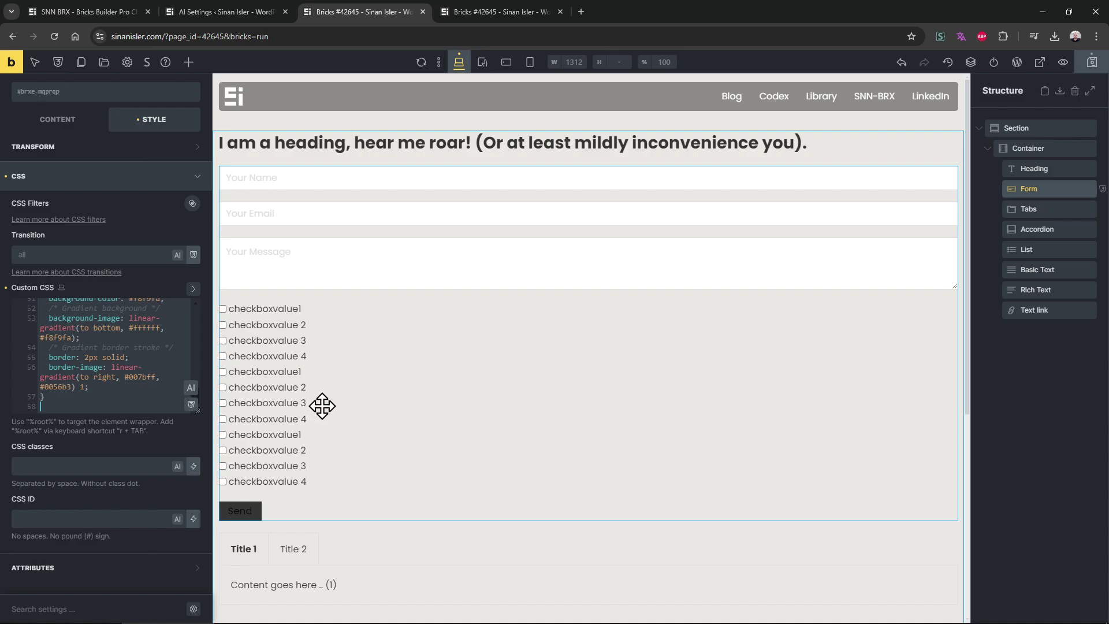
Enlarge the Custom CSS editor, review the code, then select and delete all of it
scroll(111, 370, up, 5)
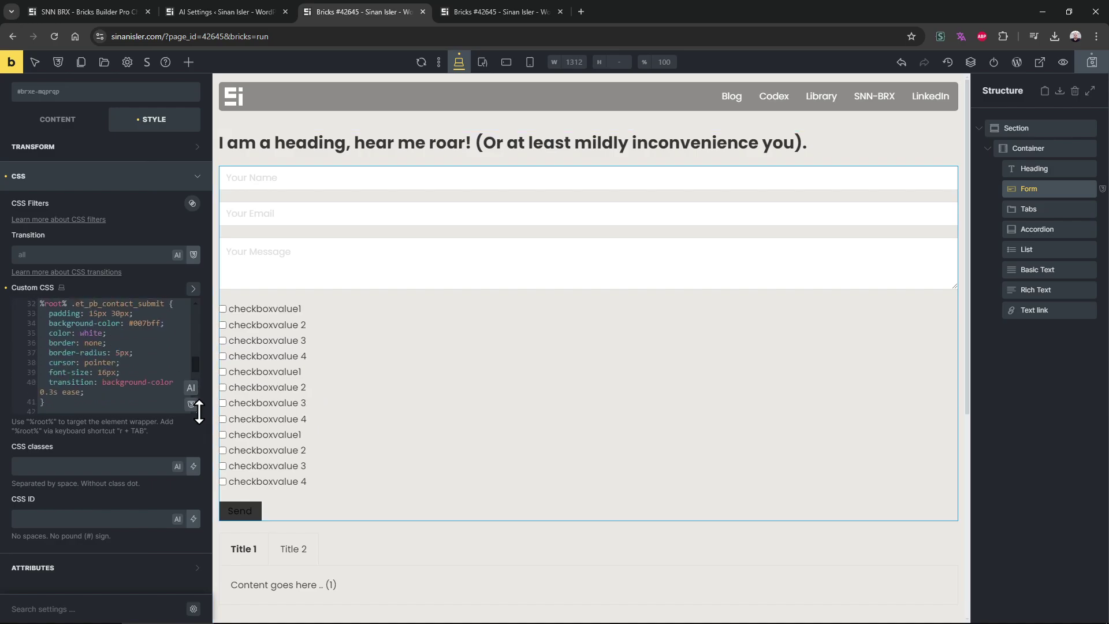
drag(198, 412, 199, 553)
click(110, 422)
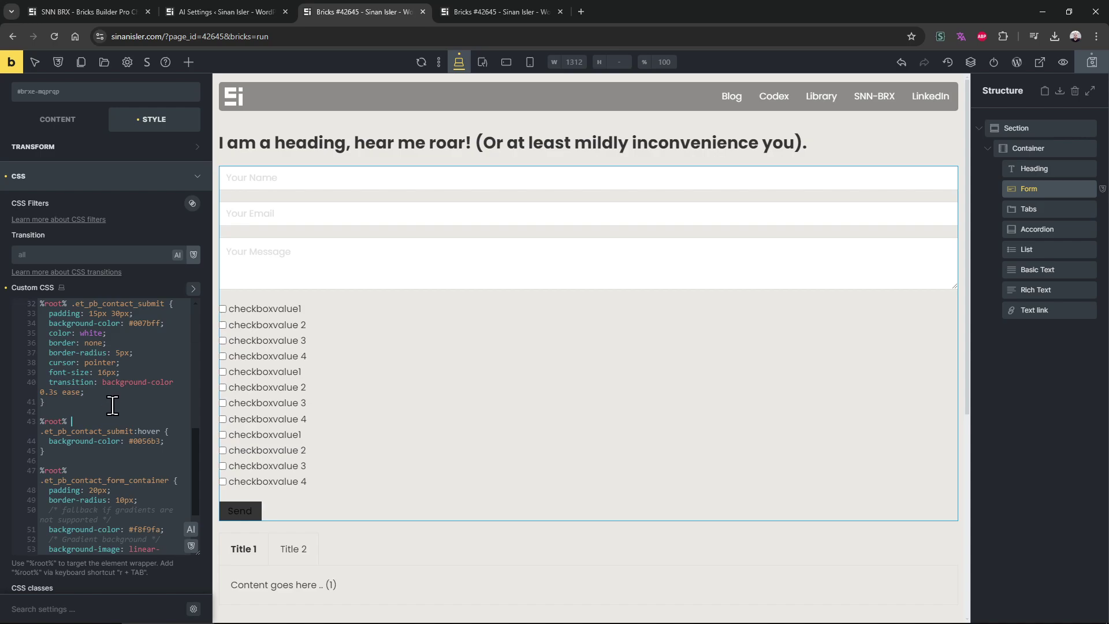
double_click(126, 303)
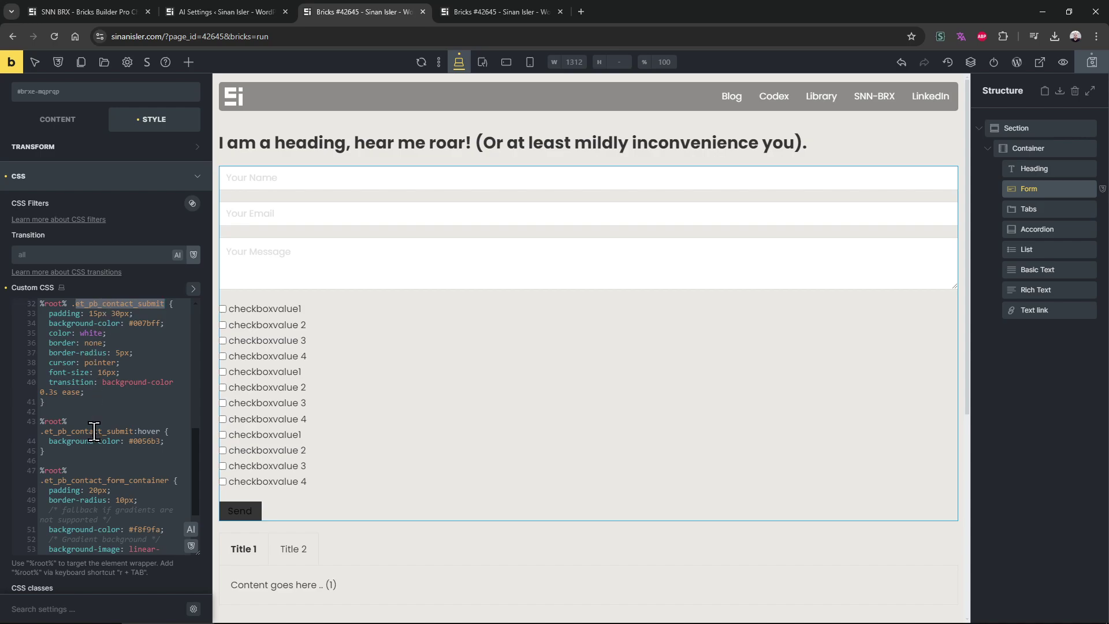
scroll(94, 430, down, 2)
scroll(97, 420, up, 5)
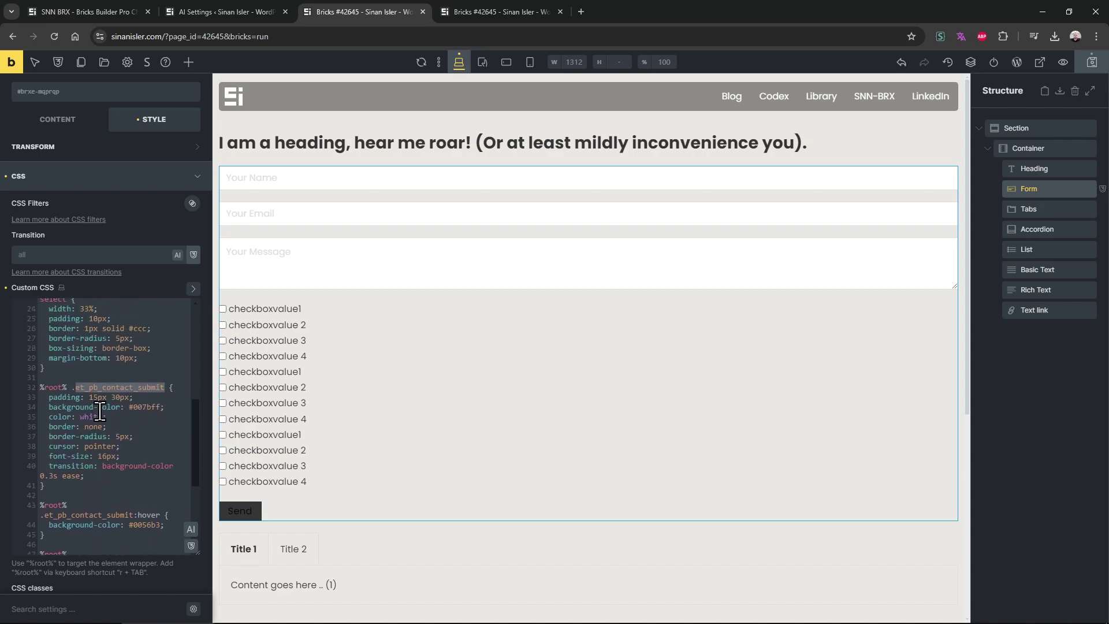
scroll(100, 411, up, 5)
key(ctrl+a)
key(BackSpace)
Ask the AI for gradient-bordered, well-spaced form sections with each option 33% wide, and generate
click(191, 528)
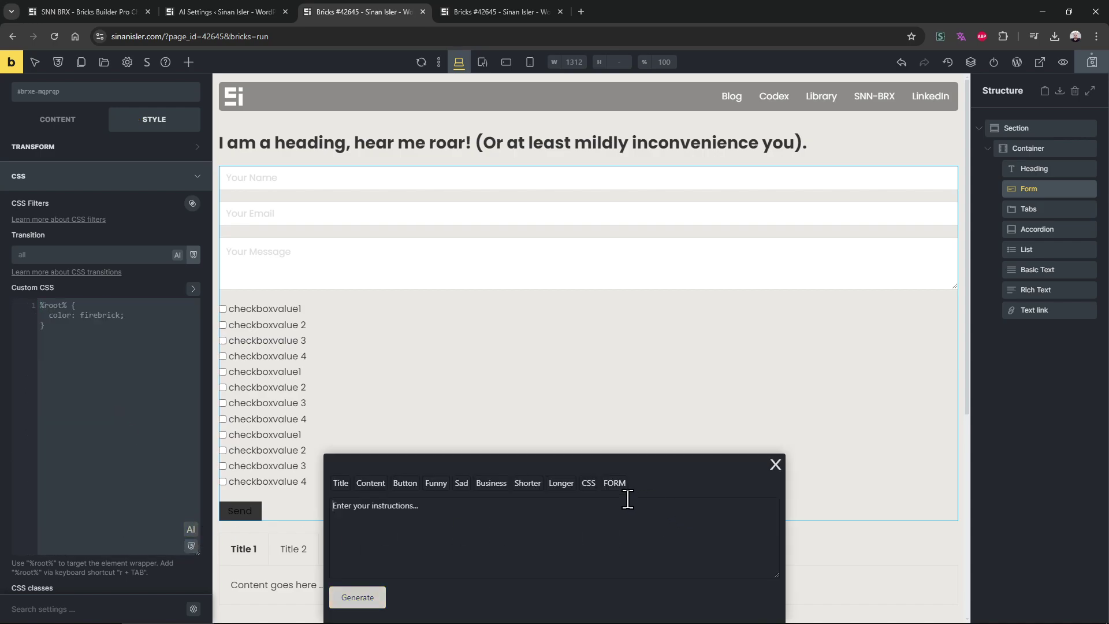
text(make my form better)
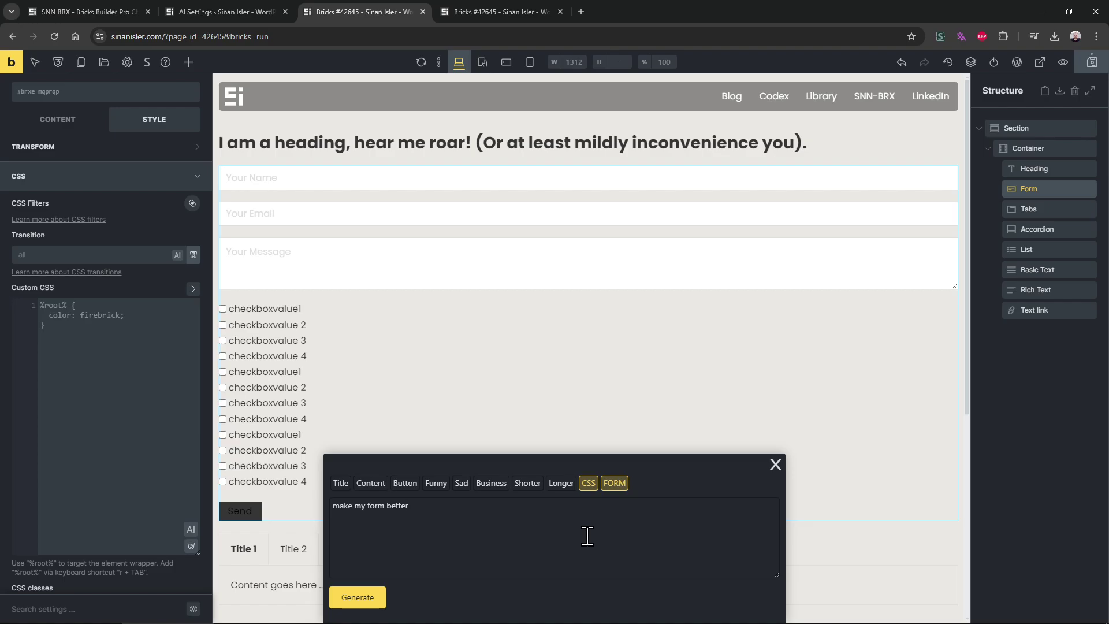
text(, make each form section gradient big space sto)
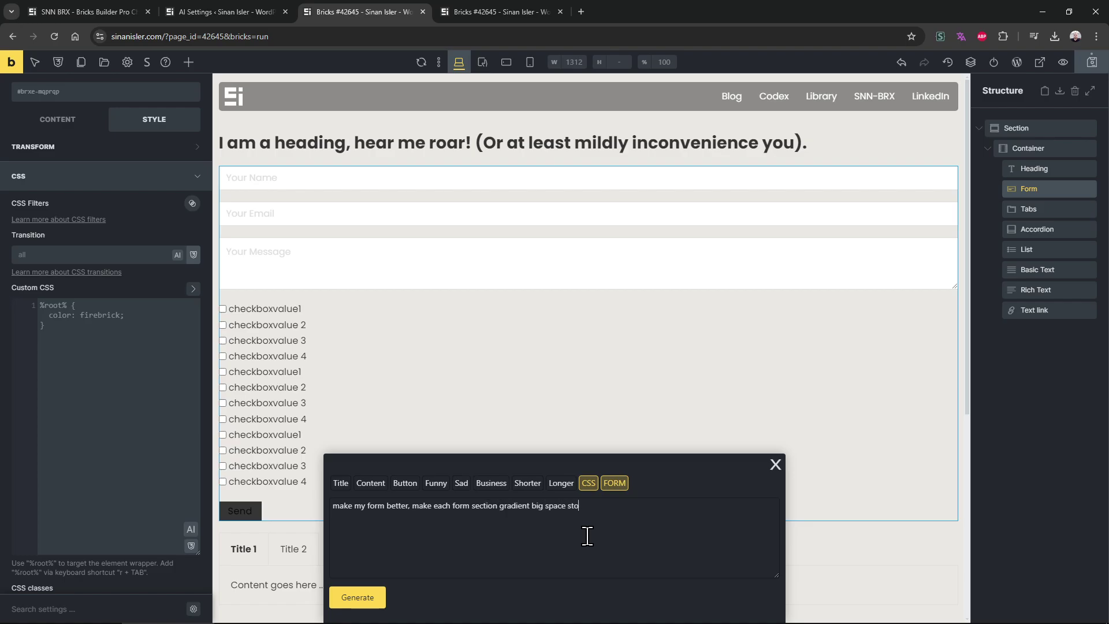
text(rk border gradient too, make the each checkbox select option)
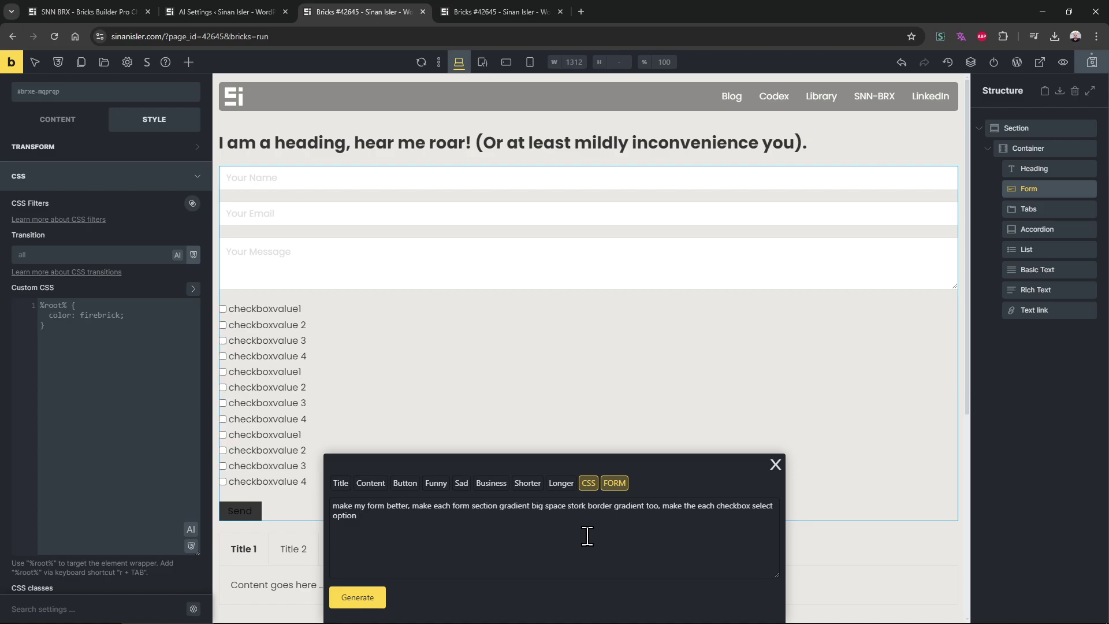
text( width 33% too.)
click(365, 603)
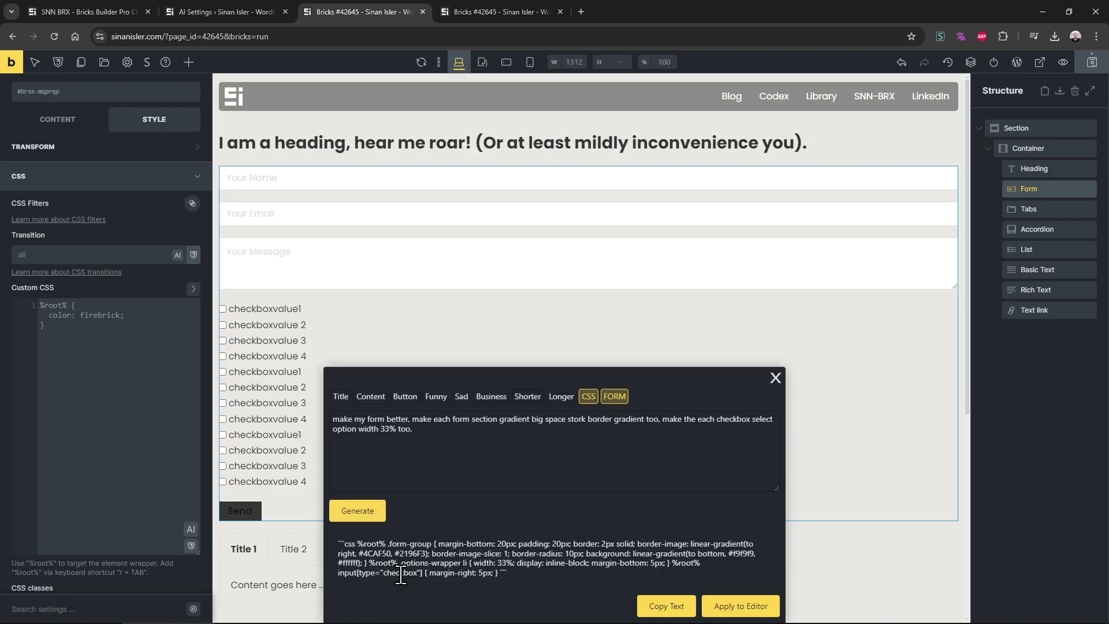
drag(358, 544, 338, 546)
Add the line '- dont write ```css' to the CSS action prompt and save the AI settings
click(487, 17)
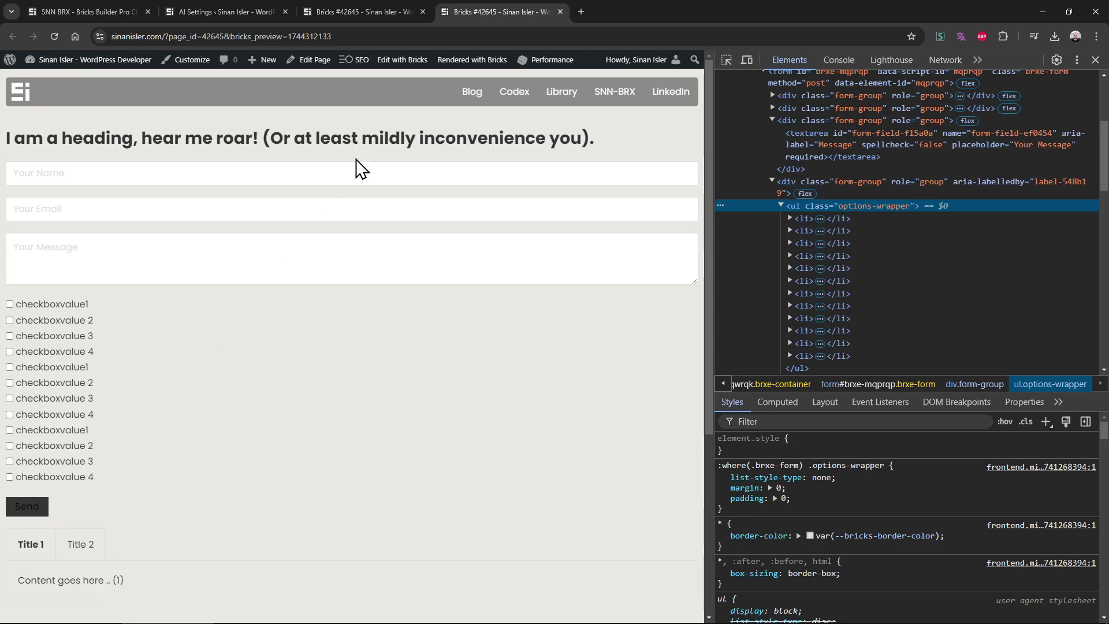
click(251, 10)
click(402, 469)
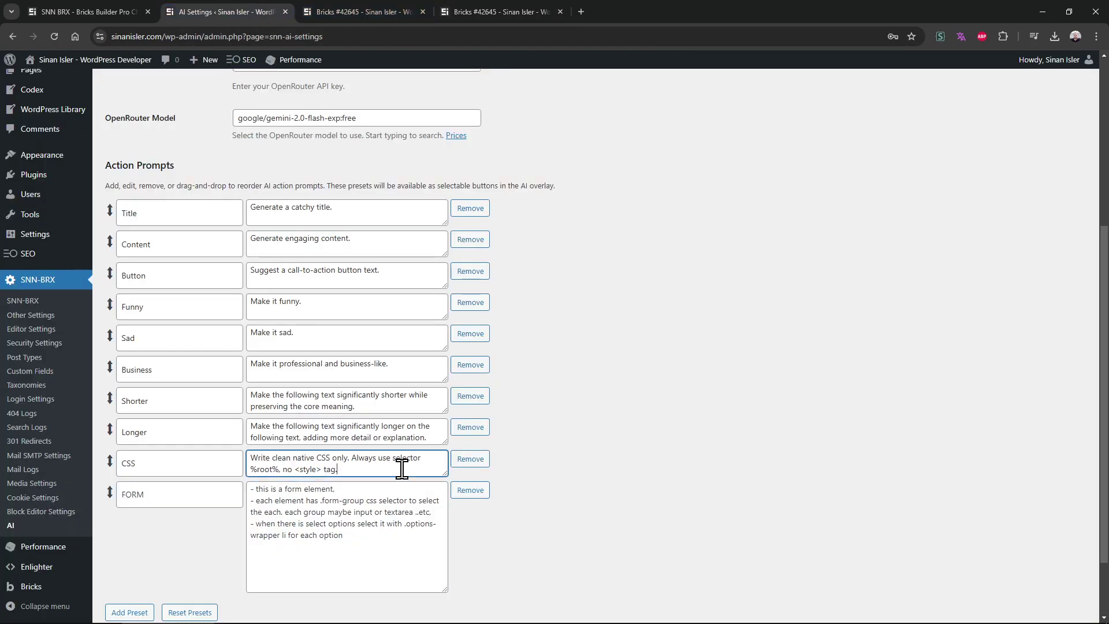
text(dont)
key(BackSpace)
key(BackSpace)
key(Return)
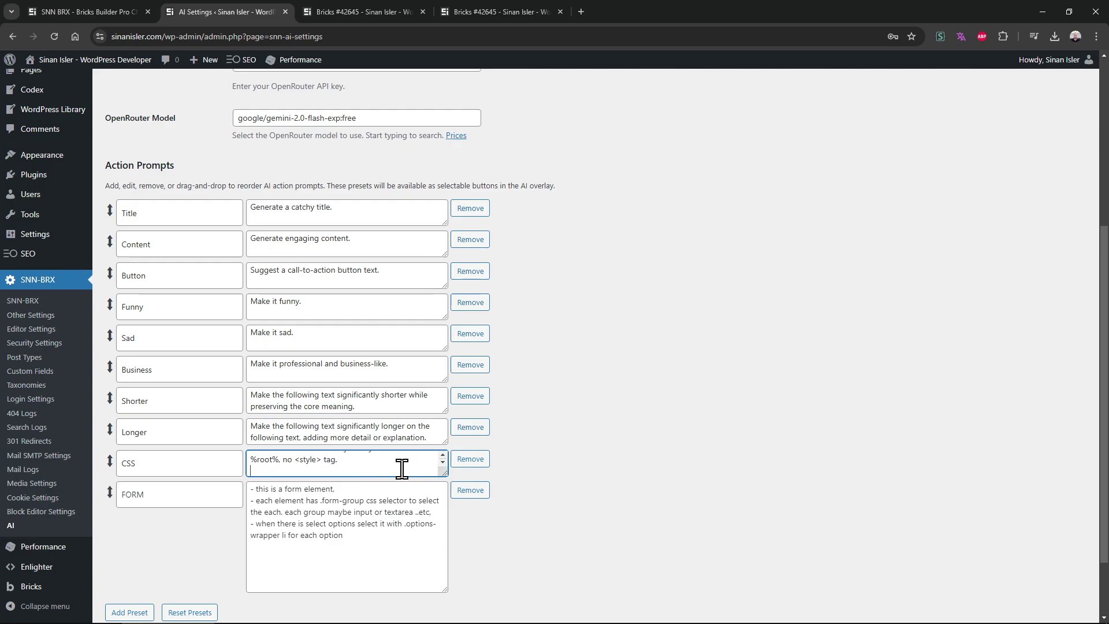
text(- dont write ```css)
key(End)
scroll(289, 520, down, 1)
click(173, 563)
click(508, 5)
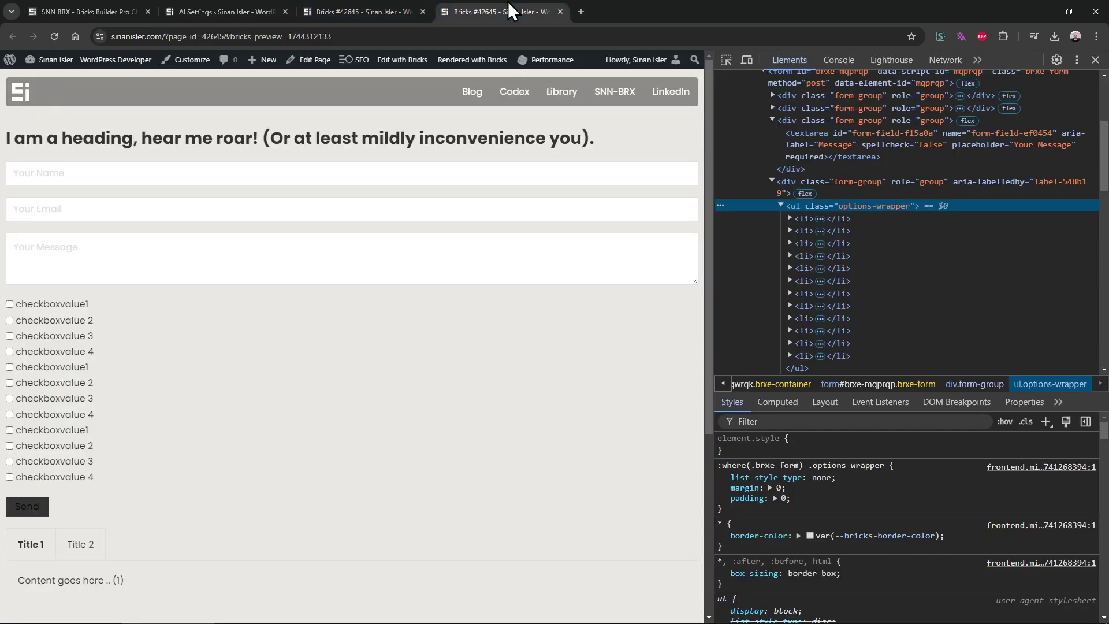
click(317, 9)
Apply the generated CSS and delete its leading ```css and trailing ``` fence lines
click(806, 604)
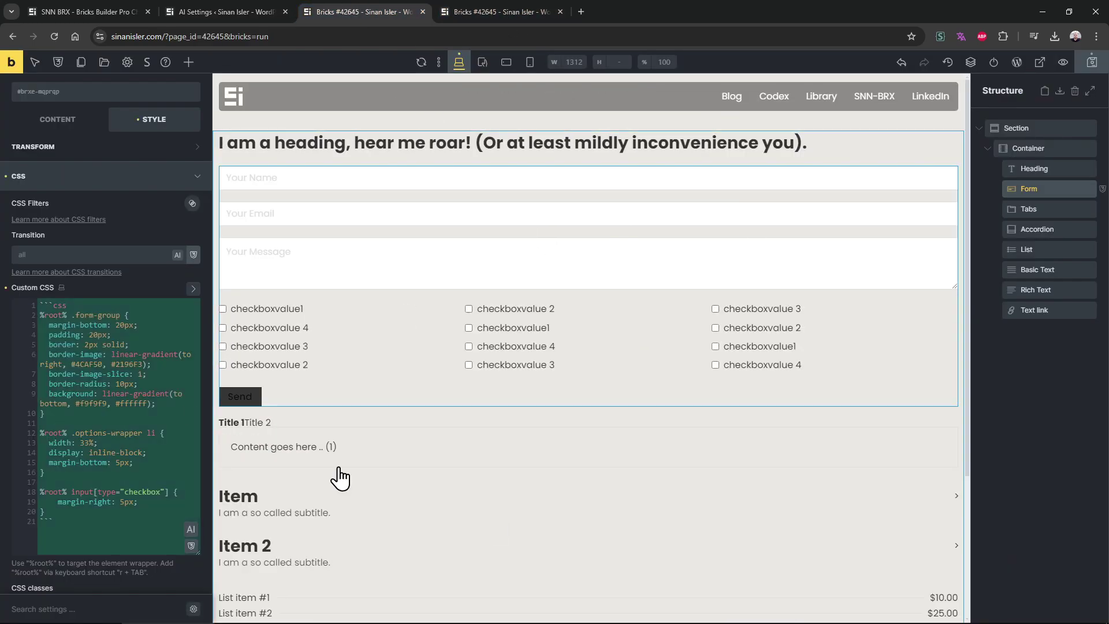
drag(87, 305, 39, 305)
key(BackSpace)
scroll(52, 360, down, 2)
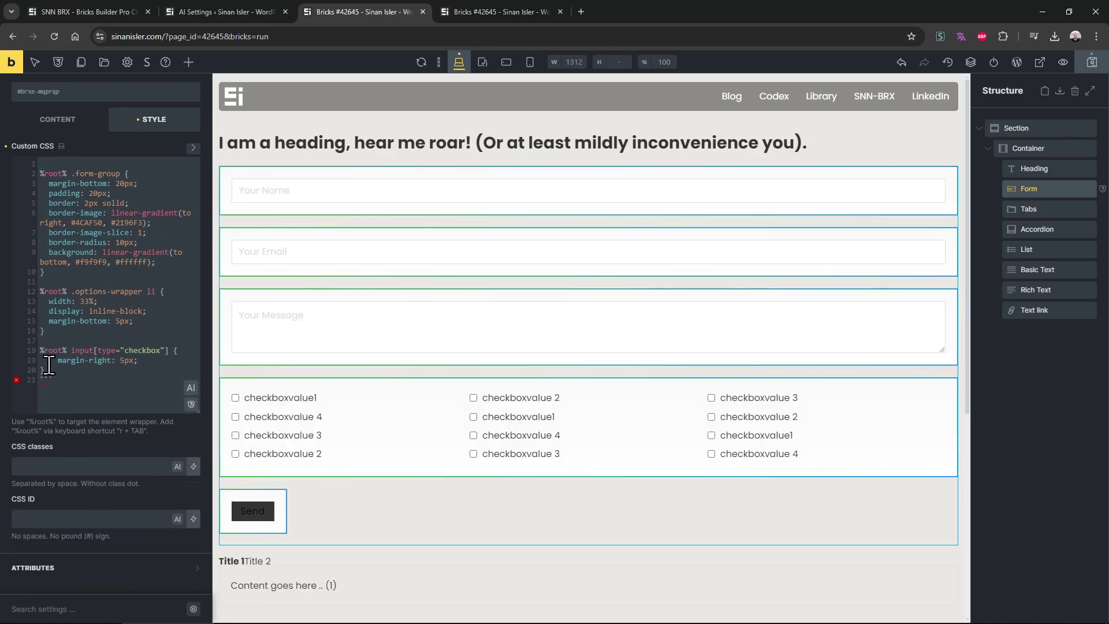
drag(40, 380, 84, 380)
key(BackSpace)
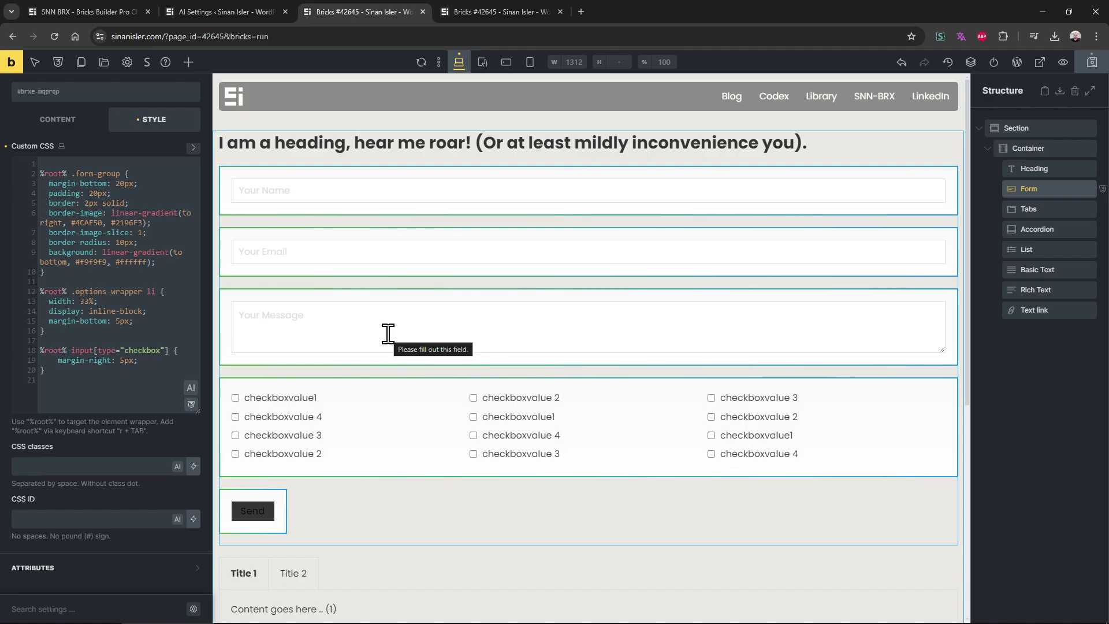
scroll(100, 417, up, 3)
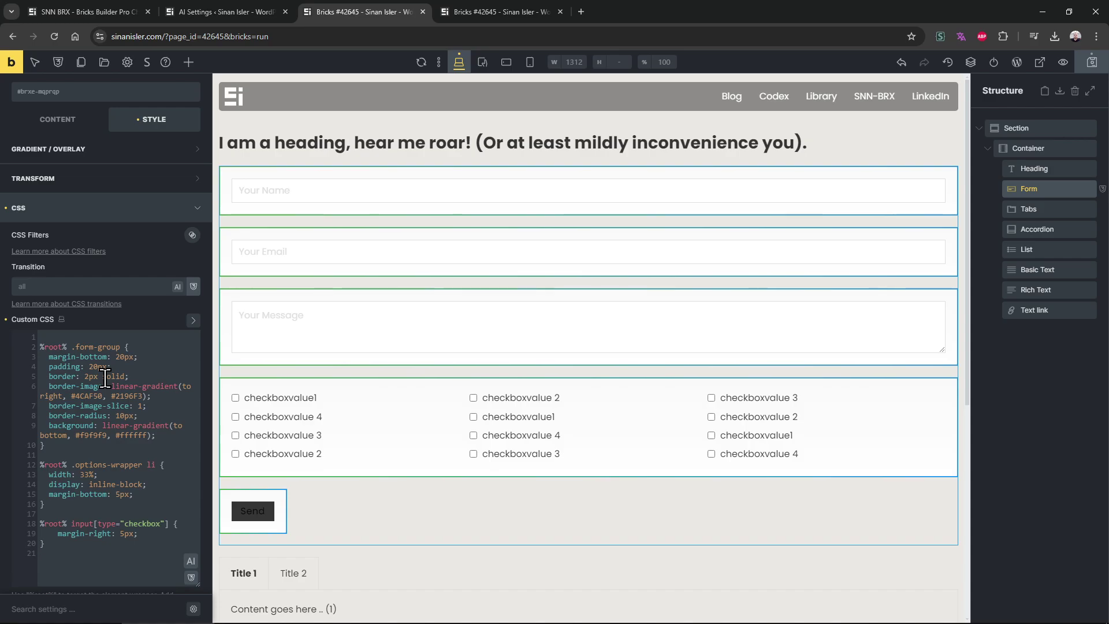
Inspect the checkbox list in DevTools and select its options-wrapper class name
click(480, 11)
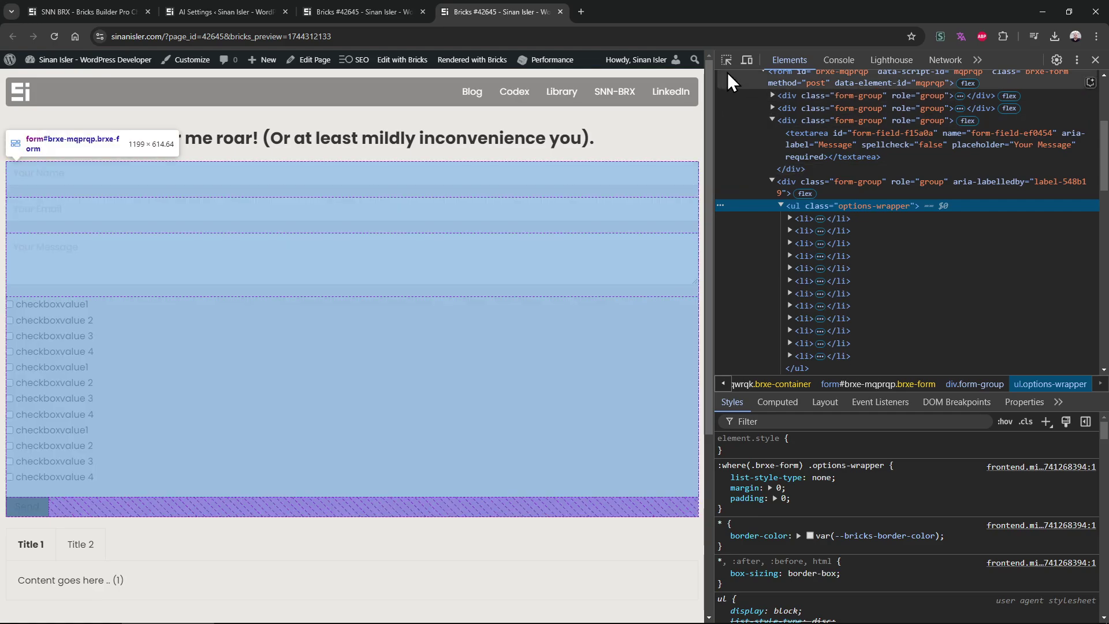
click(726, 72)
click(725, 60)
click(144, 304)
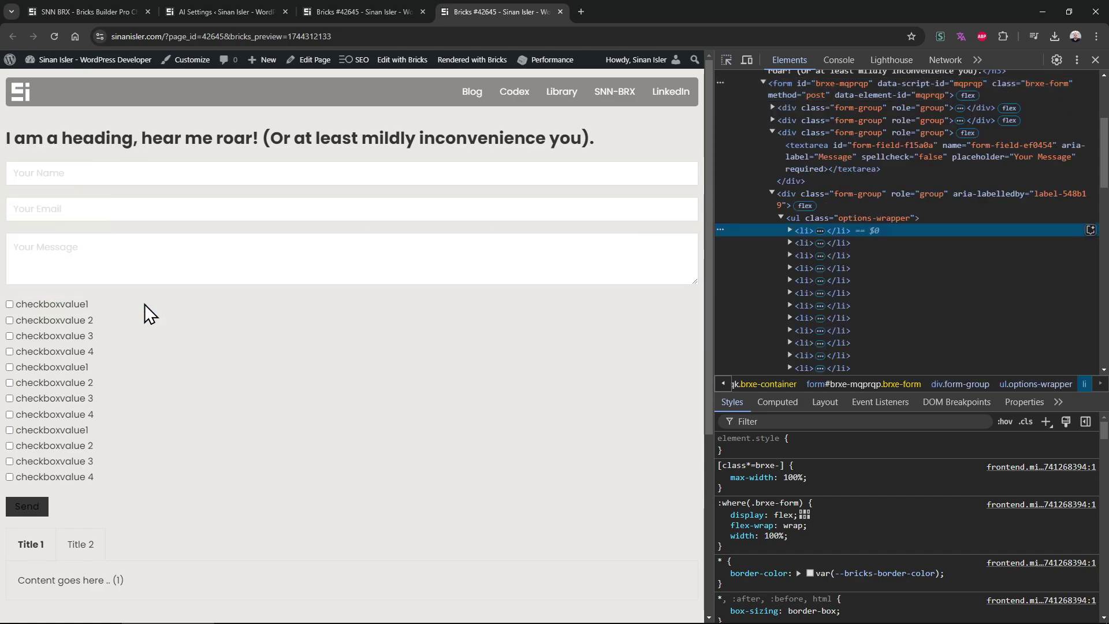
double_click(870, 216)
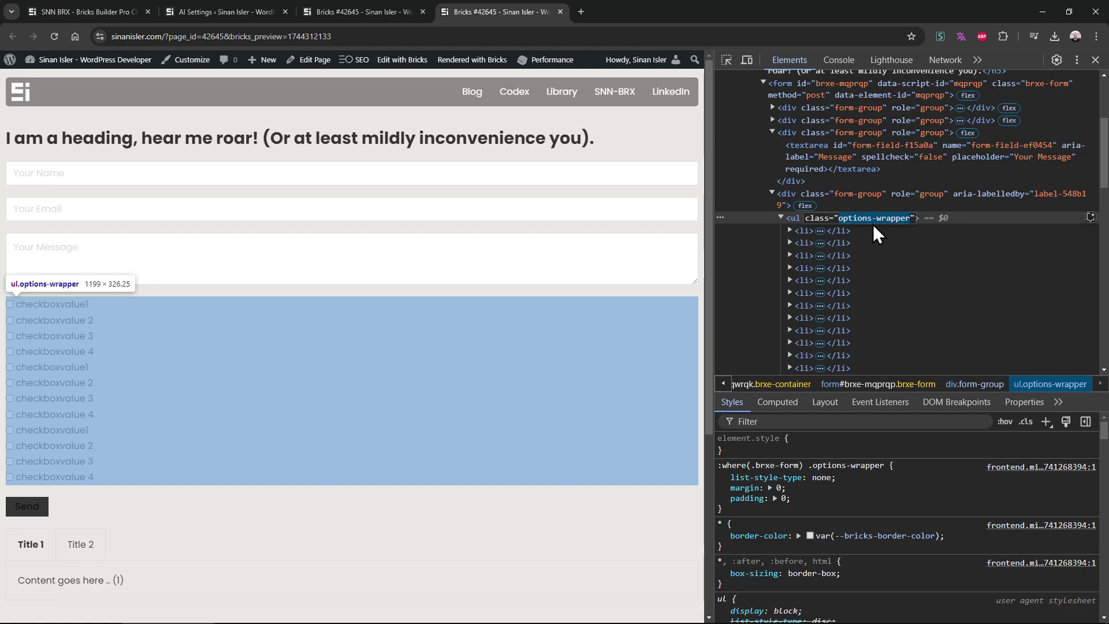
On the AI Settings page, place the caret at the end of the FORM prompt
click(225, 11)
scroll(314, 432, down, 5)
drag(444, 511, 445, 571)
scroll(462, 489, down, 1)
click(384, 479)
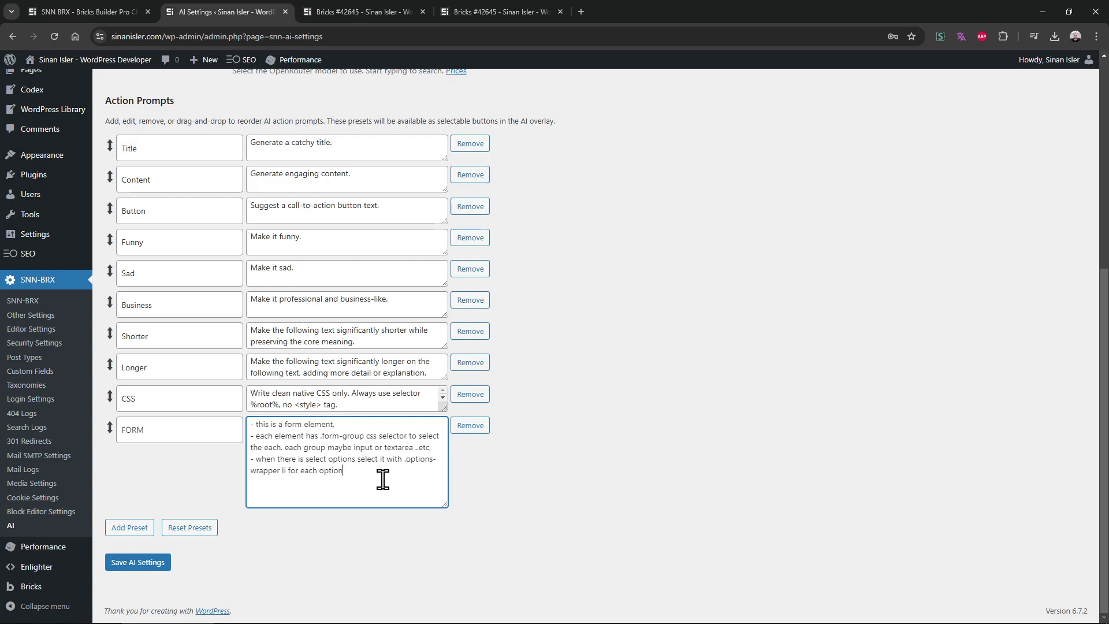
Replace the outdated preview with a fresh one and open the developer tools
click(482, 11)
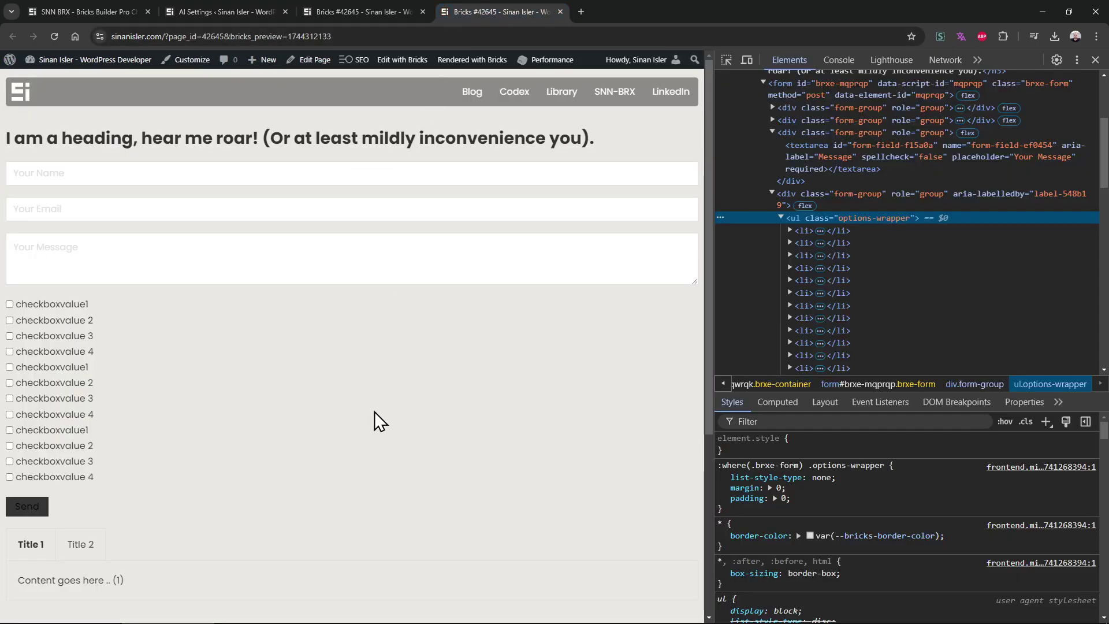
click(559, 11)
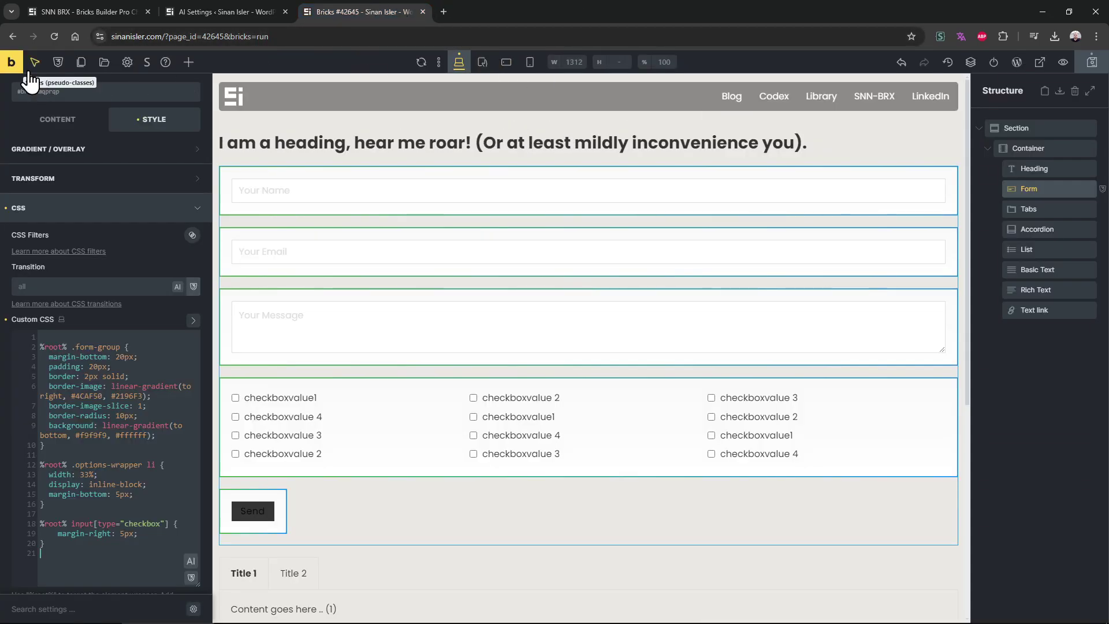
click(497, 10)
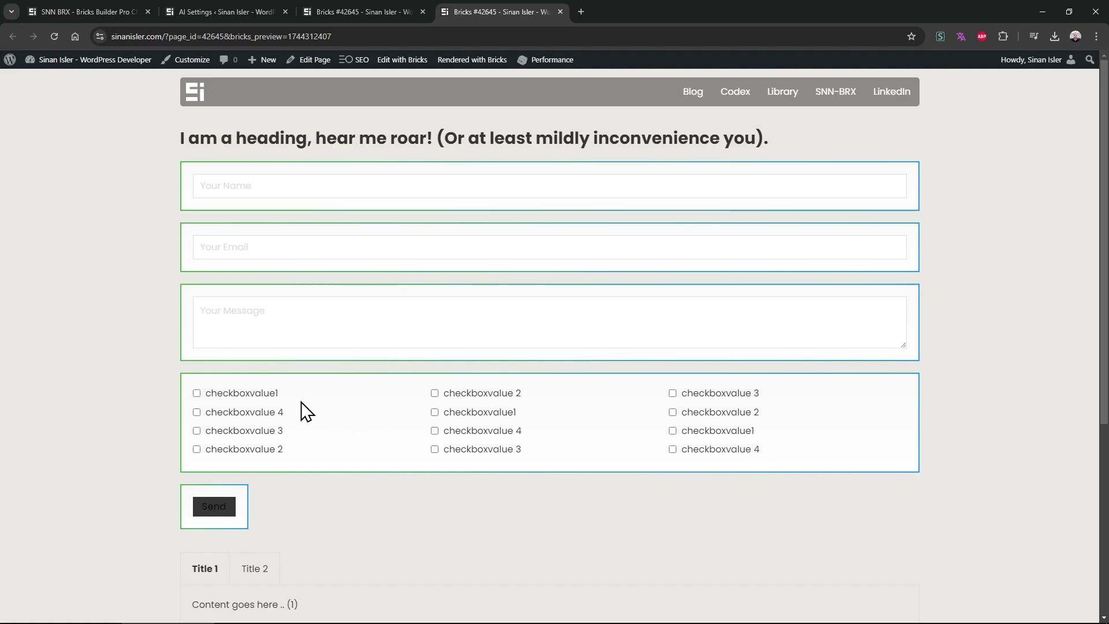
key(ctrl+shift+i)
scroll(389, 373, down, 4)
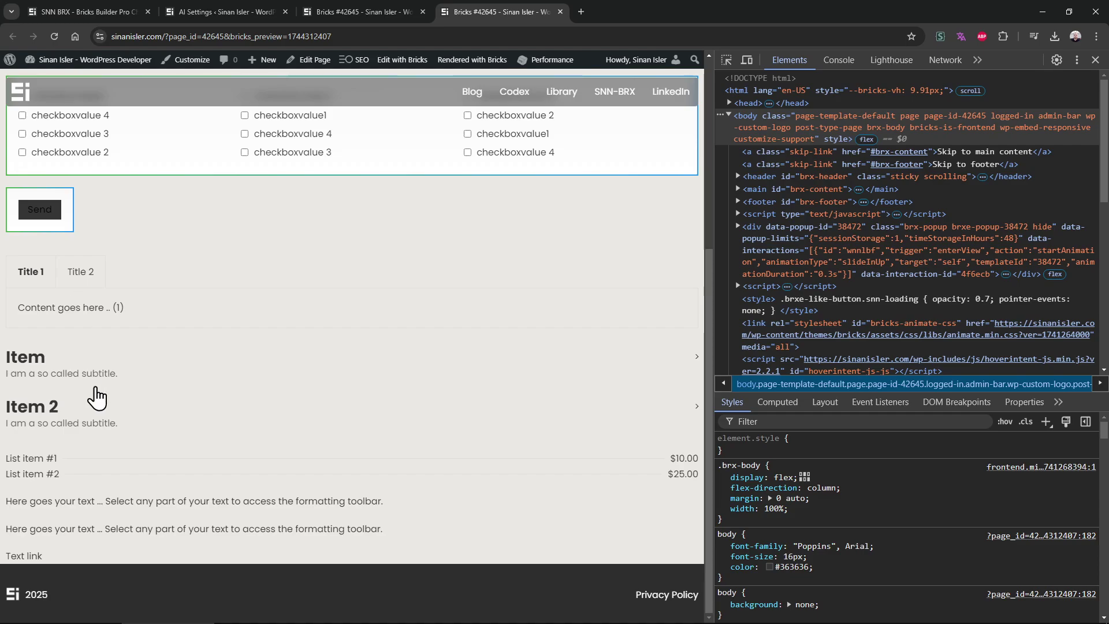
Expand the Item accordion and inspect its 'Content goes here' paragraph
click(98, 379)
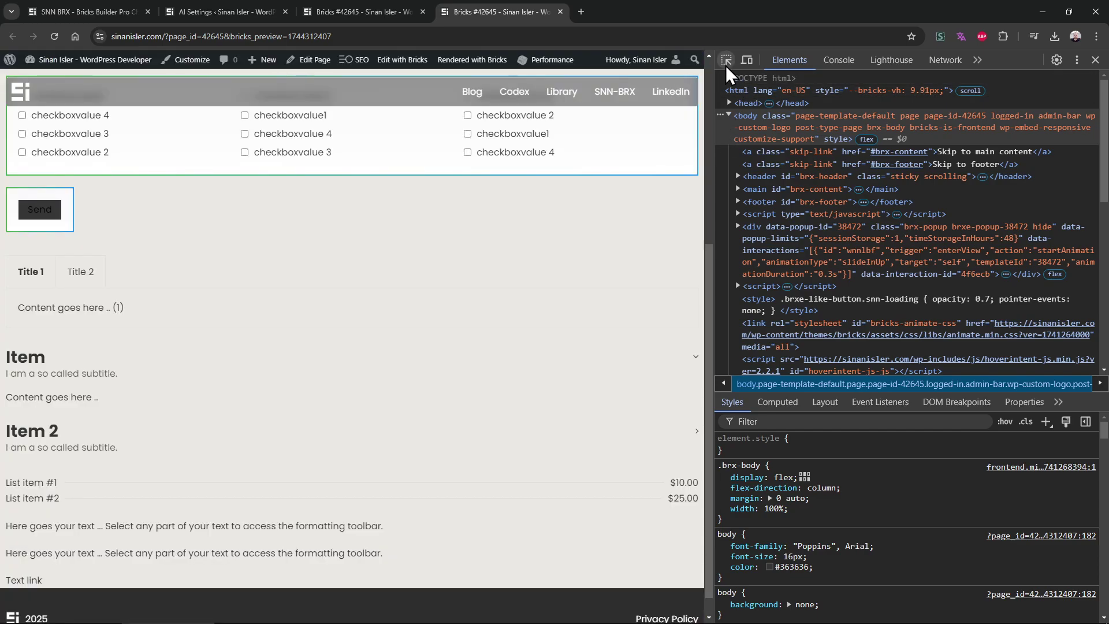
click(727, 59)
click(184, 318)
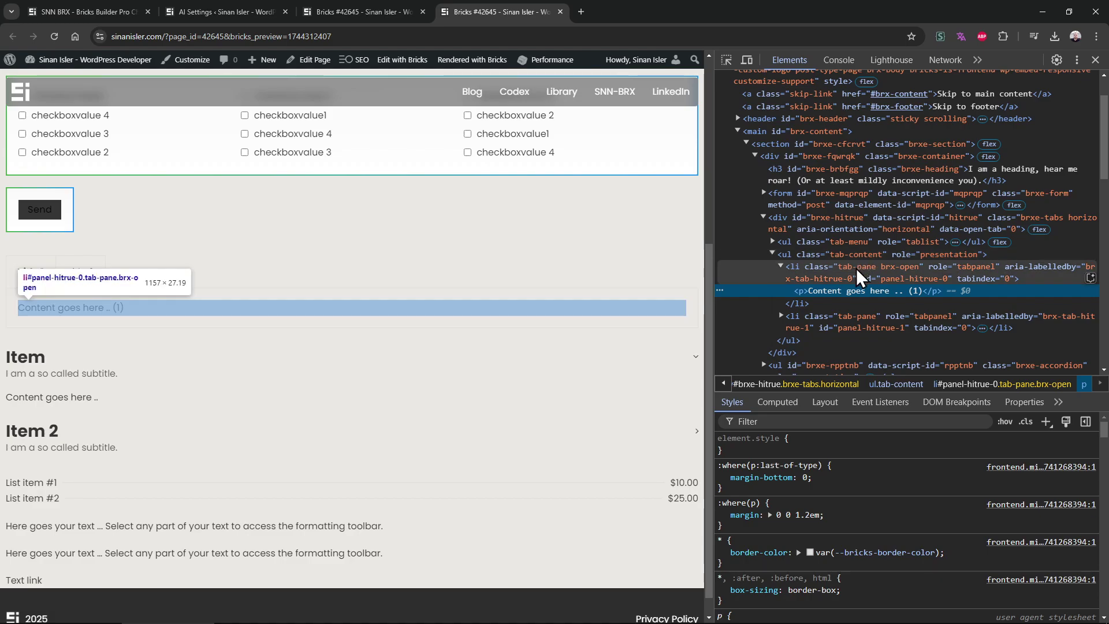
scroll(372, 404, up, 5)
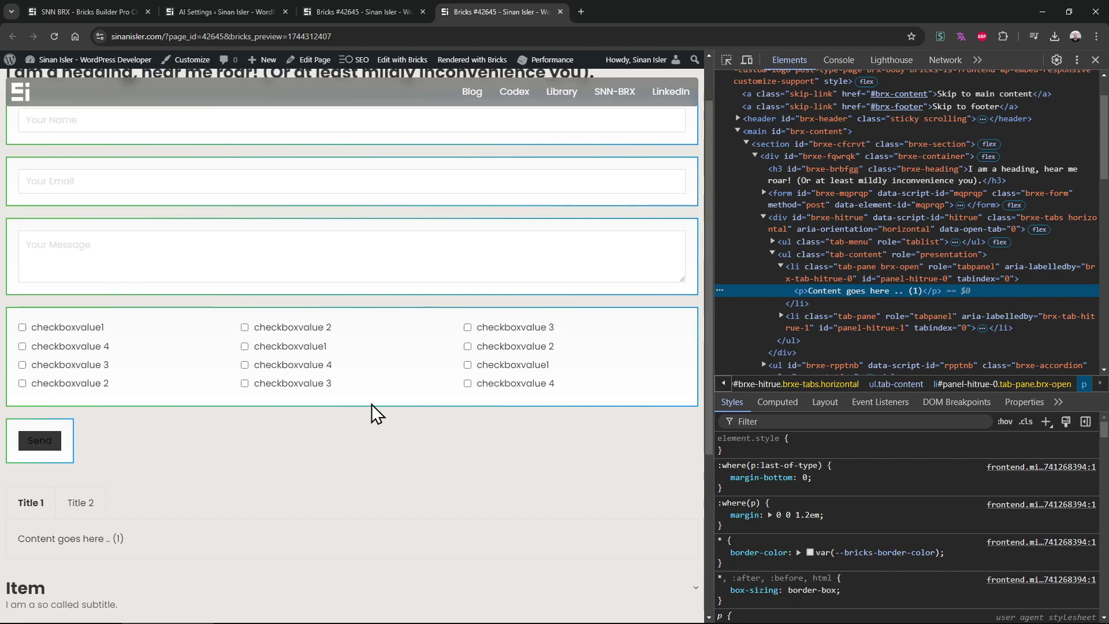
scroll(404, 477, down, 4)
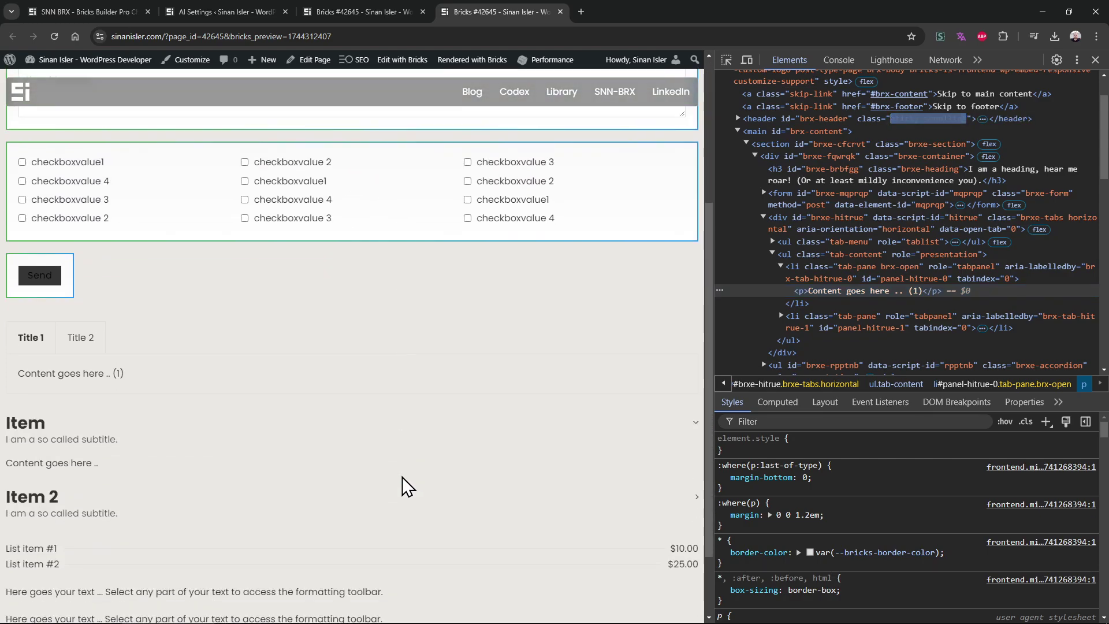
scroll(399, 475, up, 2)
Change the form group border width to 20px in the custom CSS and save the page
key(ctrl+shift+Tab)
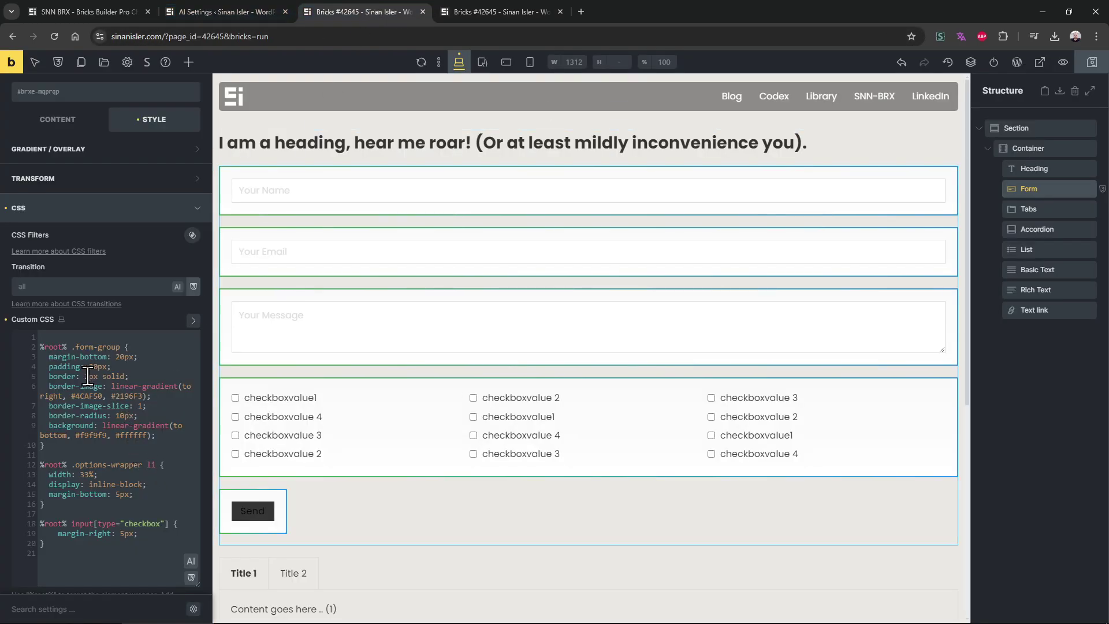
text(0)
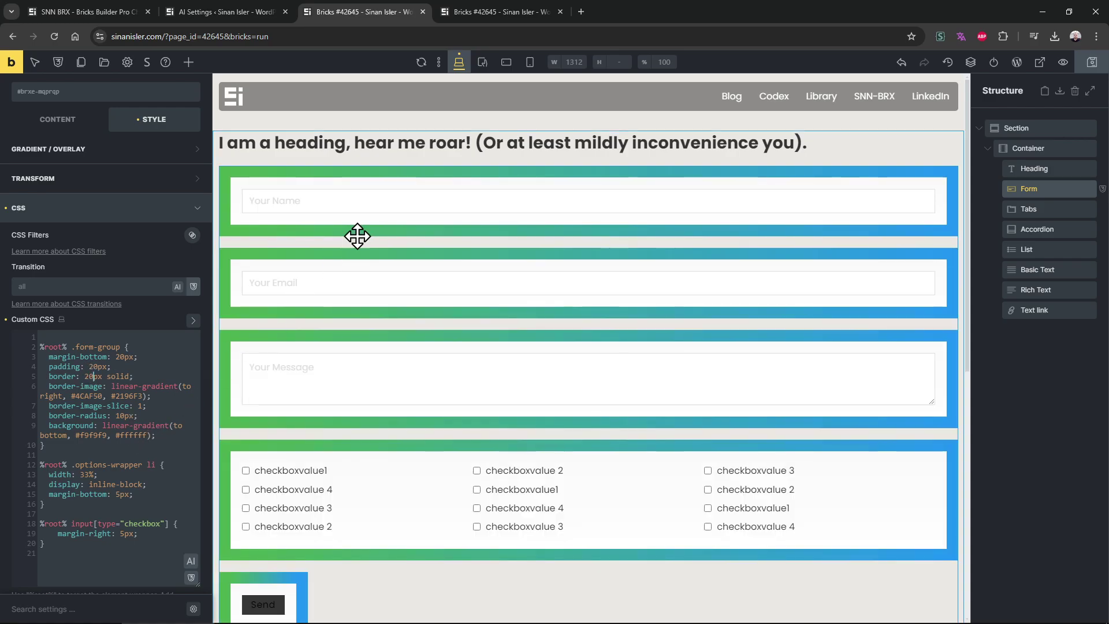
key(ctrl+s)
Reload the frontend preview to review the thicker gradient borders, then return to the builder
click(507, 12)
key(F5)
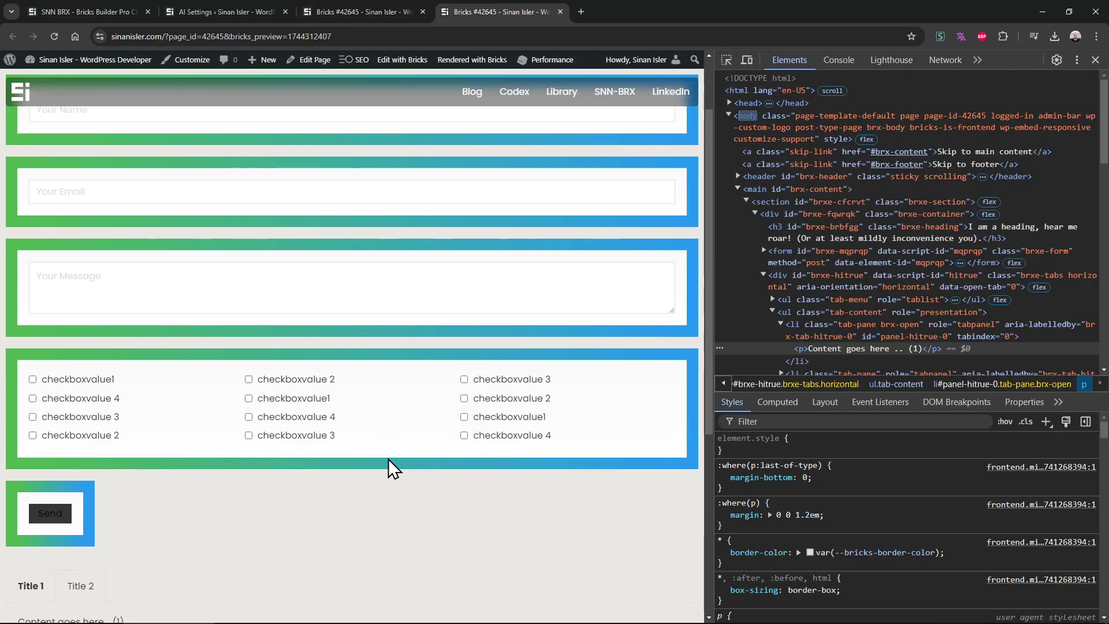
scroll(389, 462, up, 1)
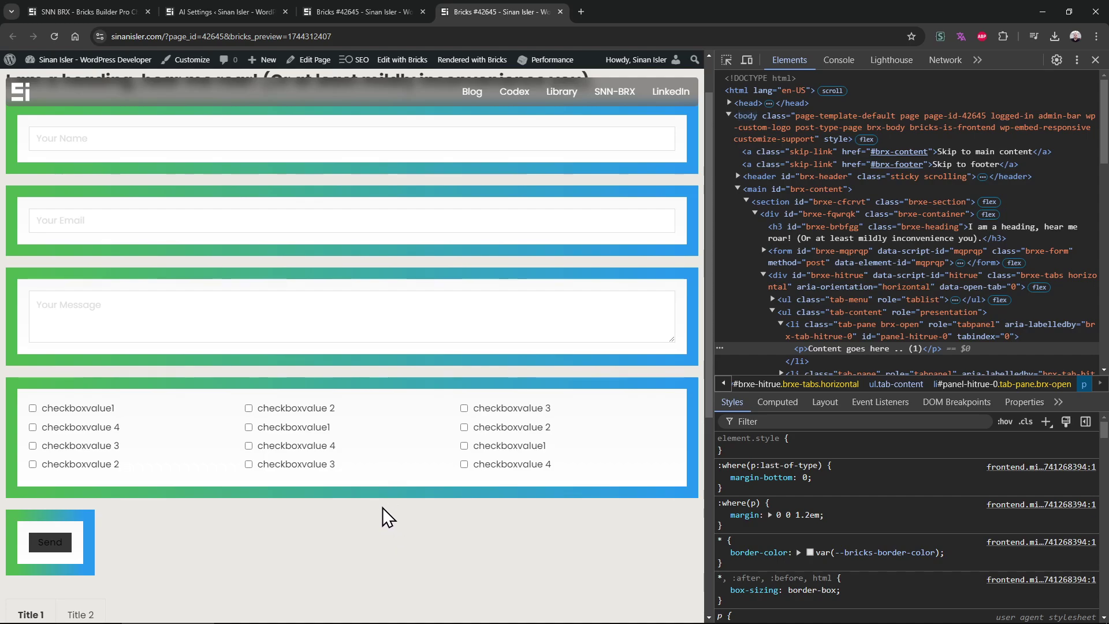
scroll(383, 507, up, 1)
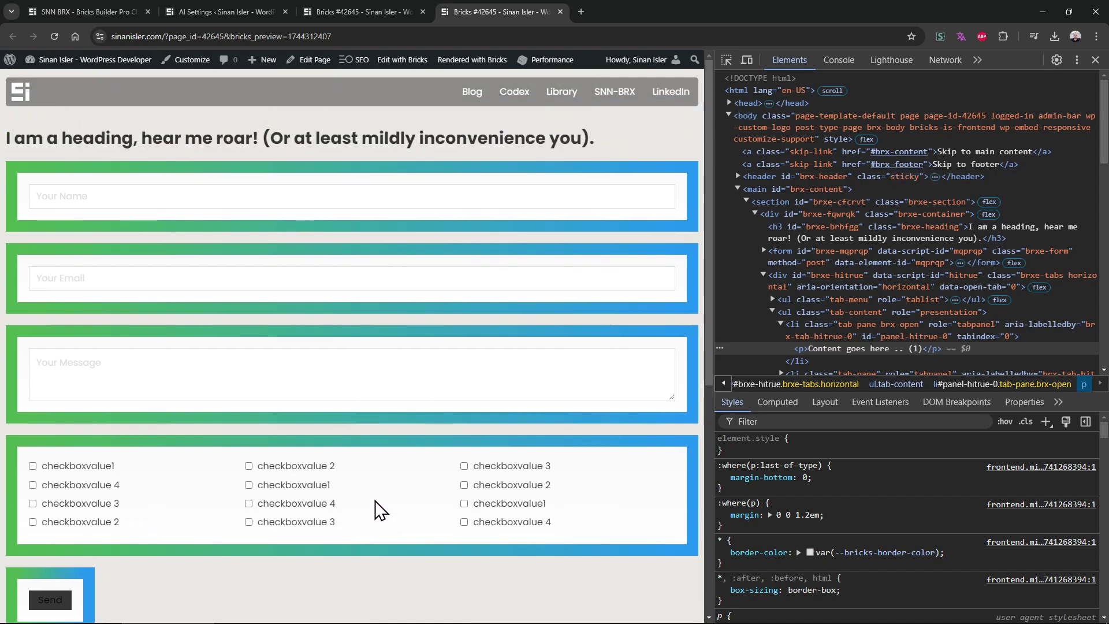
scroll(378, 502, down, 2)
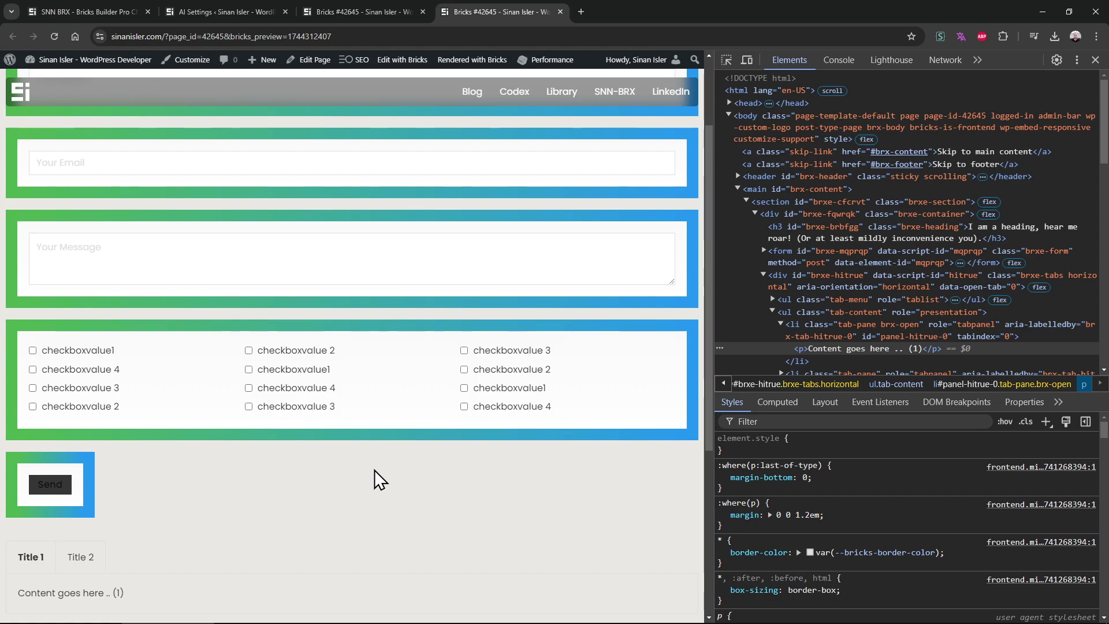
click(362, 2)
Compare the SNN-BRX AI Settings page with the Form's content settings groups in the builder
click(235, 2)
click(364, 11)
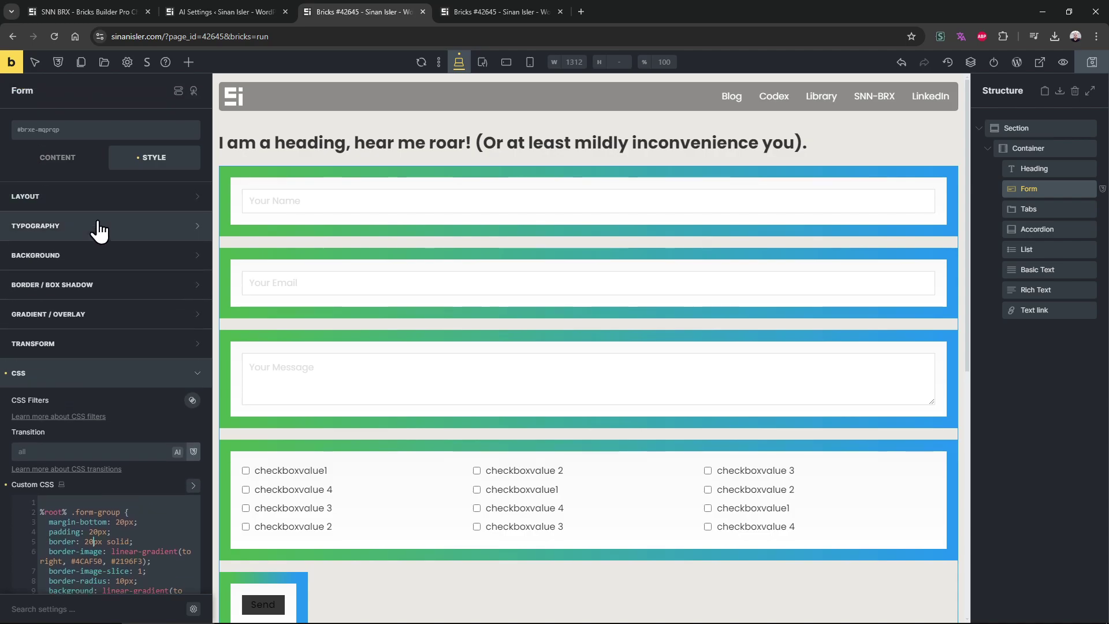
click(199, 5)
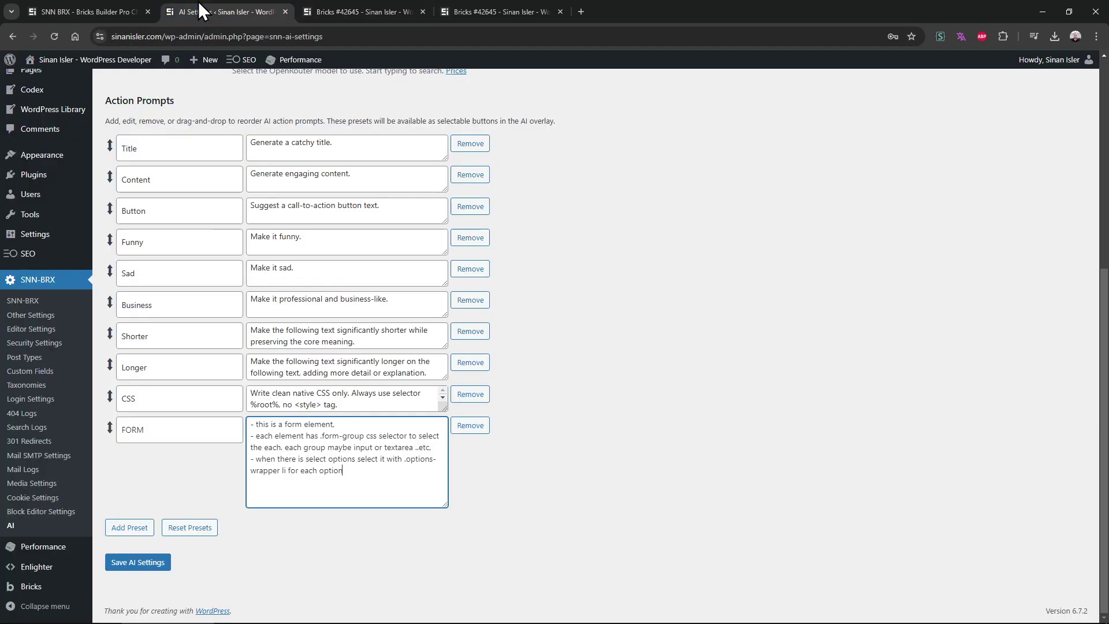
click(396, 10)
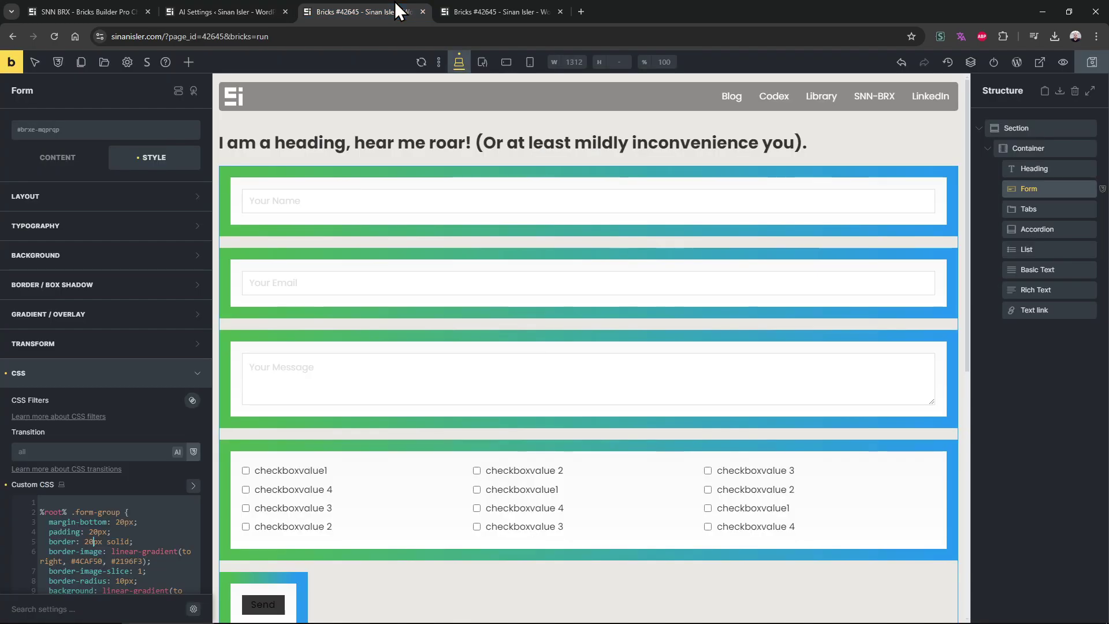
click(73, 166)
click(241, 10)
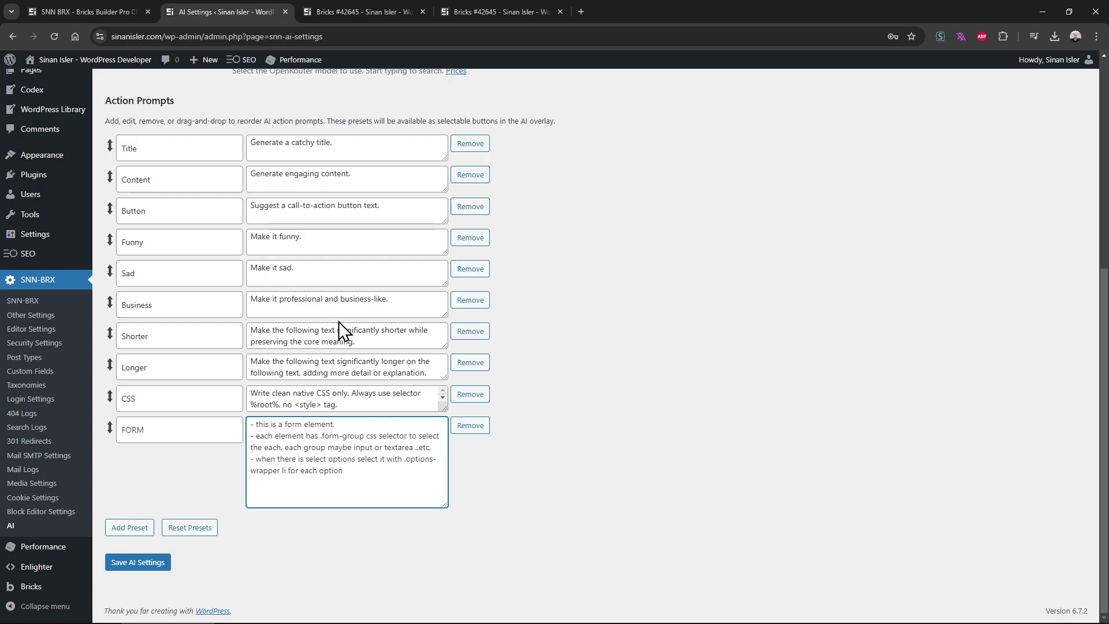
scroll(614, 271, up, 6)
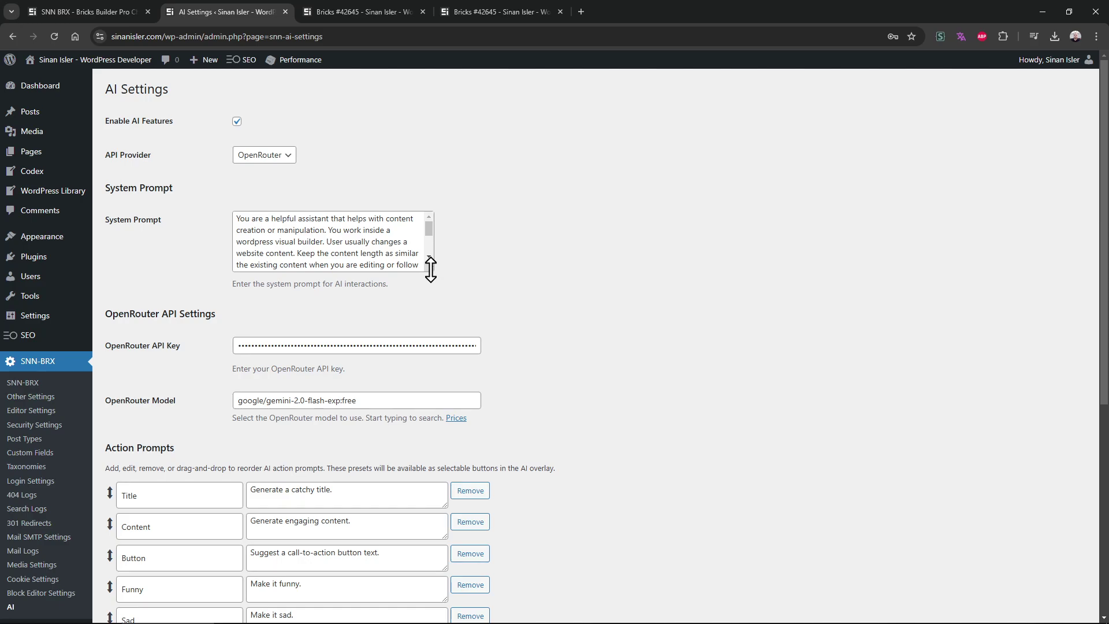
Enlarge the System Prompt textarea to show the full prompt, then scroll down
drag(431, 268, 426, 334)
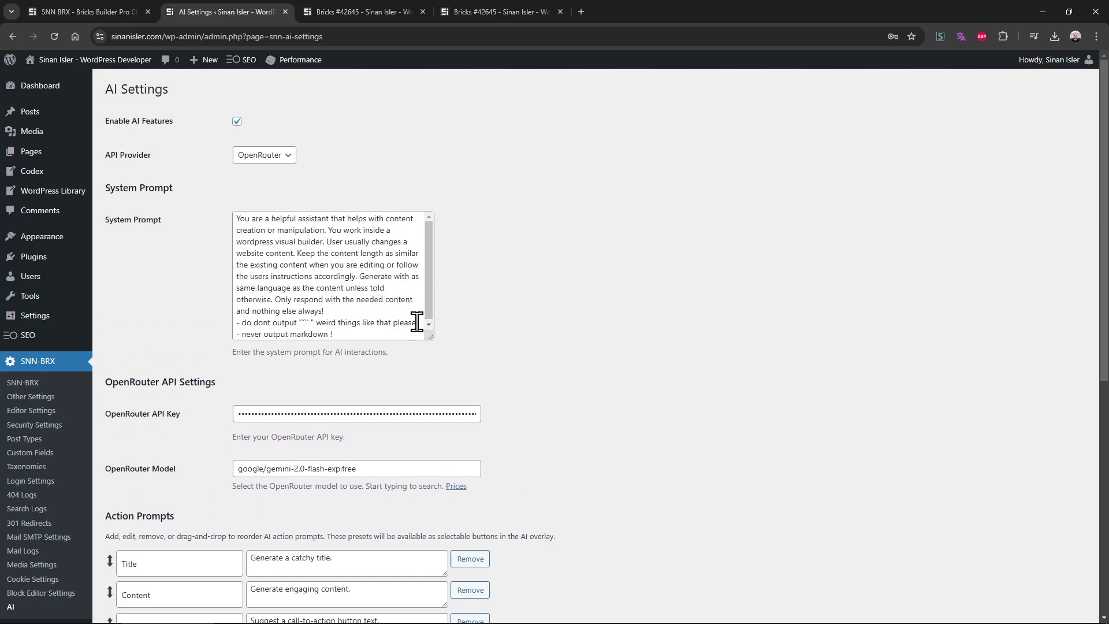
scroll(421, 324, down, 10)
scroll(442, 416, down, 1)
drag(354, 477, 287, 445)
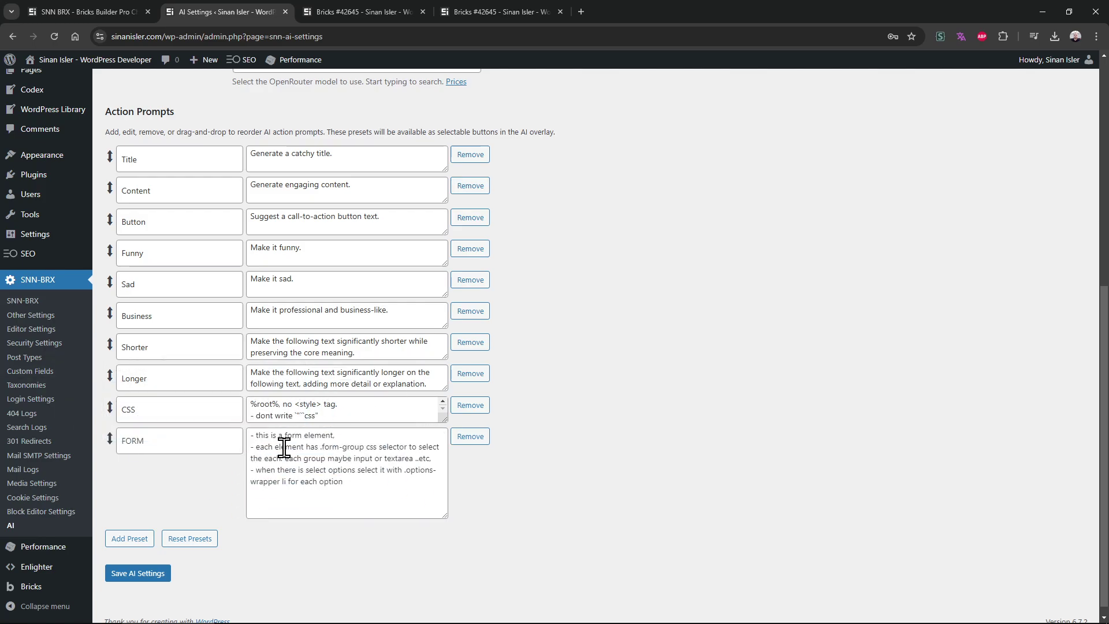
Review the FORM action prompt text down to its final paragraph
triple_click(357, 465)
click(369, 490)
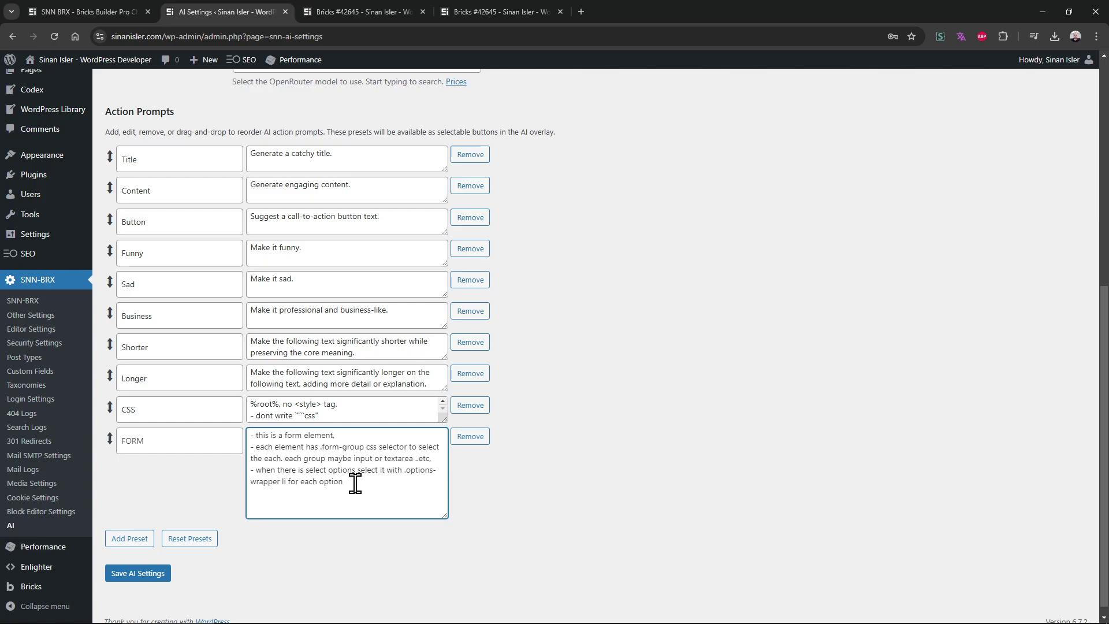
double_click(355, 484)
click(368, 487)
drag(325, 484, 322, 434)
click(380, 497)
Inspect the Item accordion title in DevTools and walk up to the accordion list and items
click(497, 7)
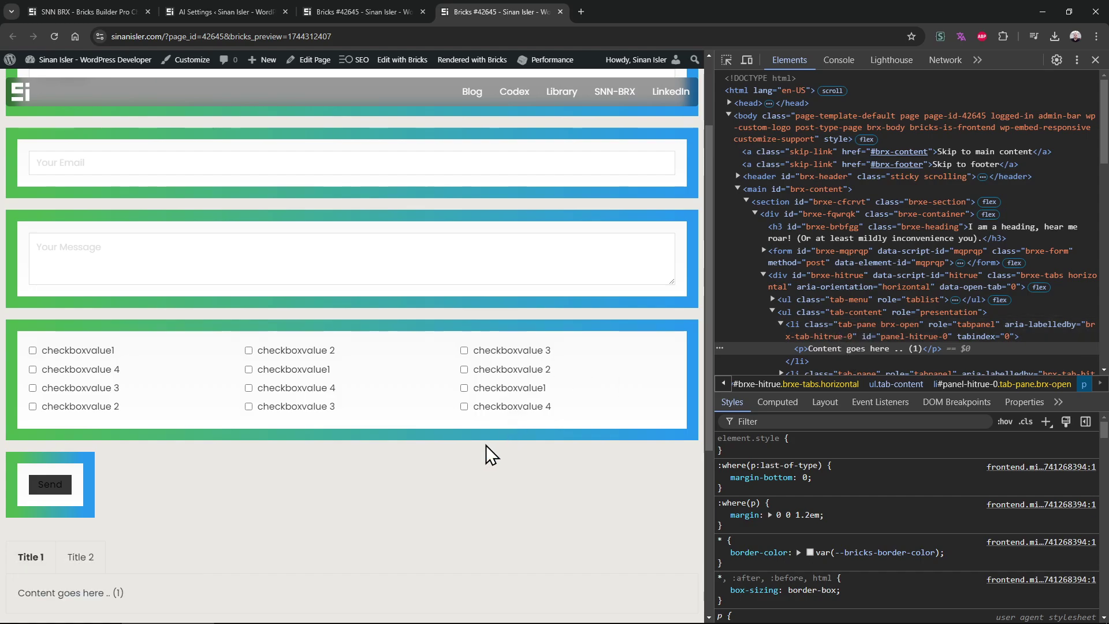
scroll(487, 446, down, 4)
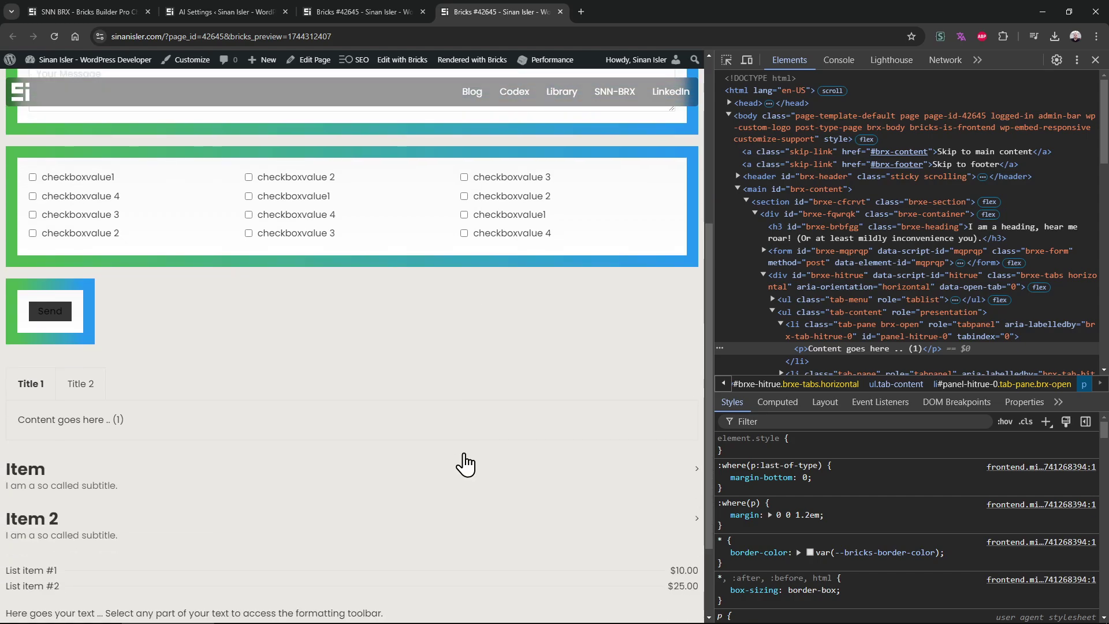
scroll(459, 469, down, 1)
click(727, 60)
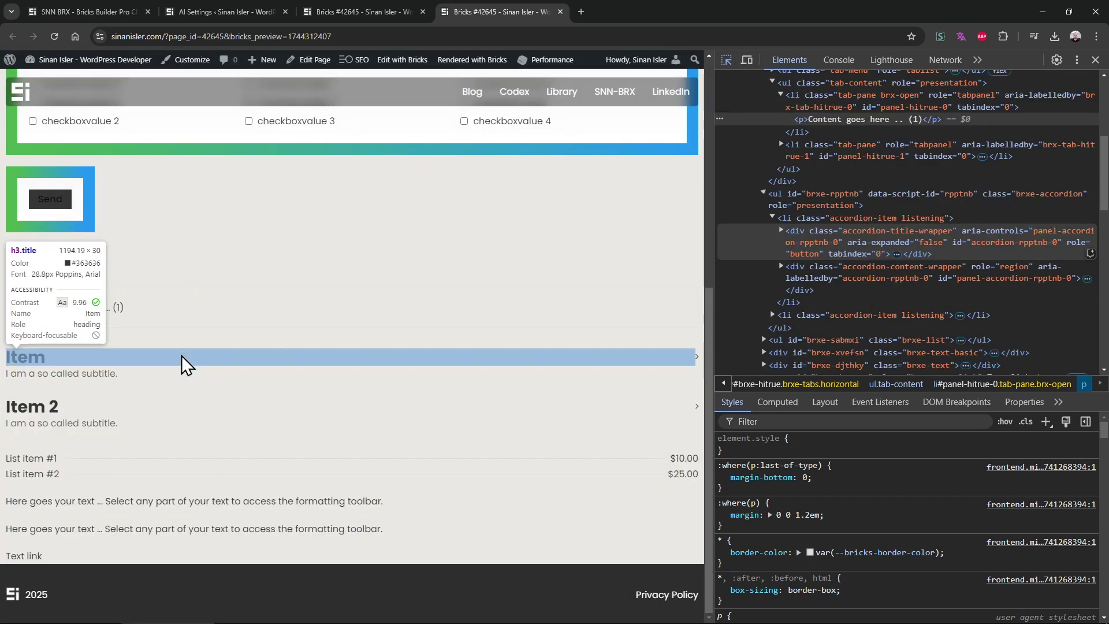
click(181, 355)
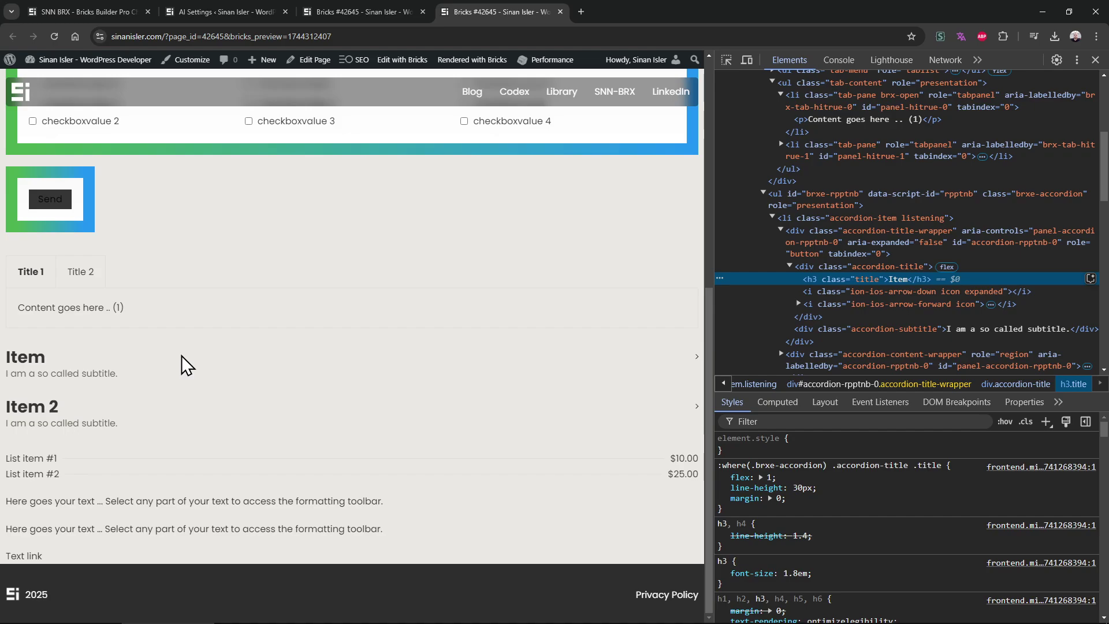
click(841, 266)
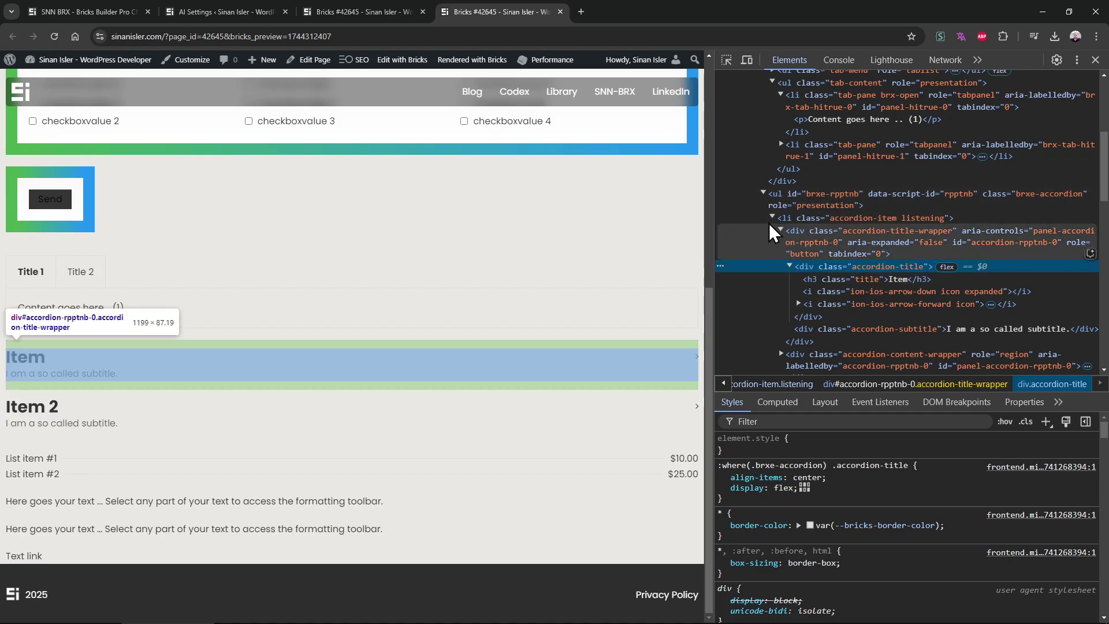
click(783, 200)
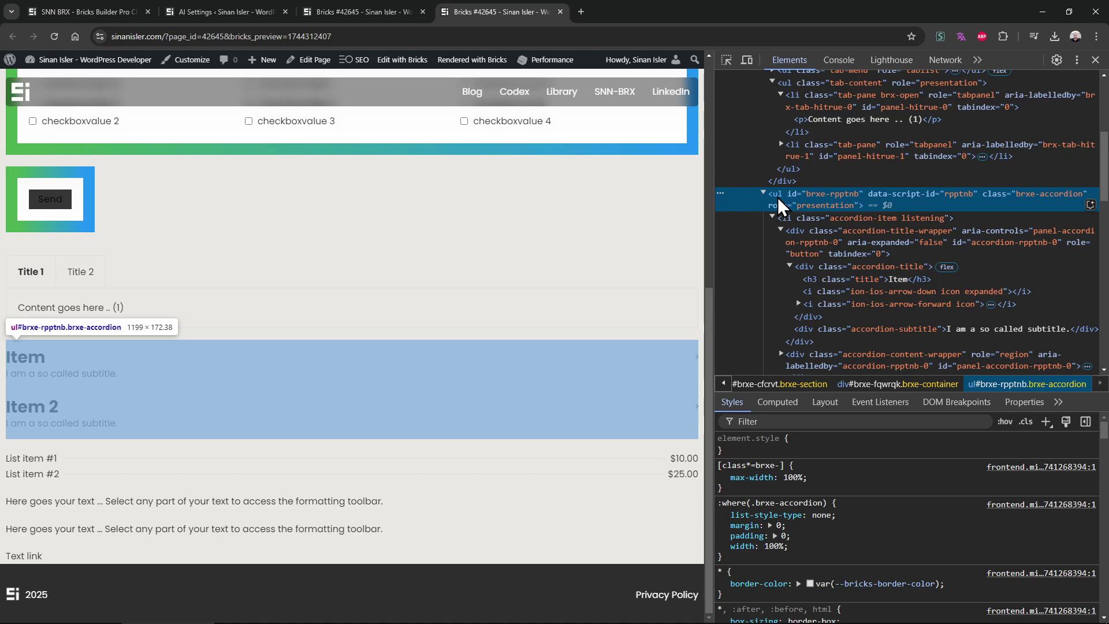
click(790, 222)
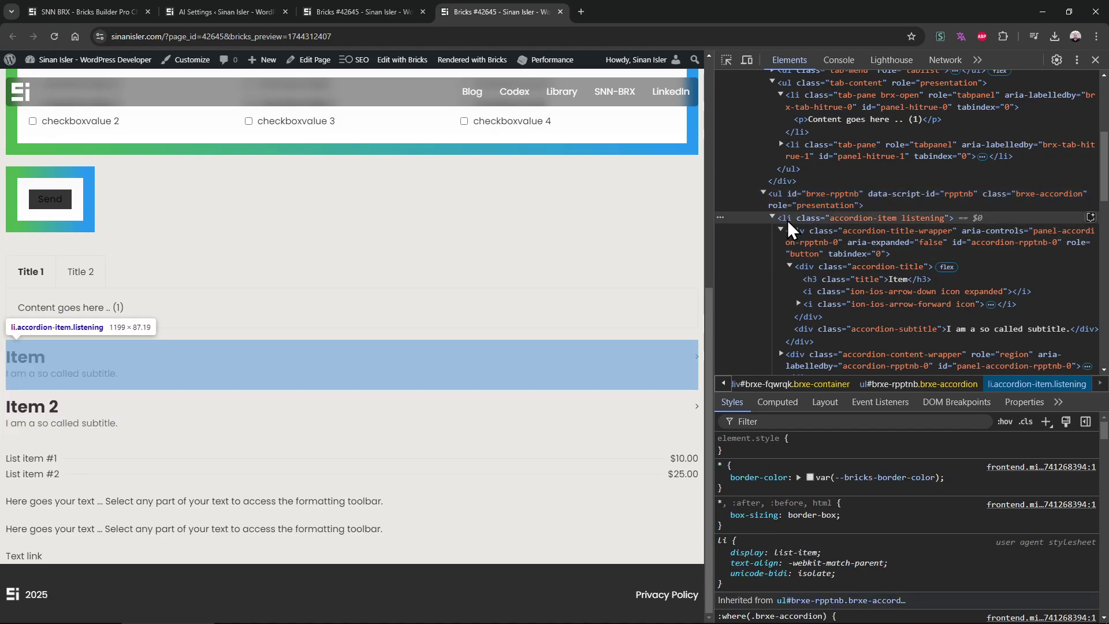
Select and expand the header#brx-header node, highlighting its header tag name
scroll(793, 243, up, 4)
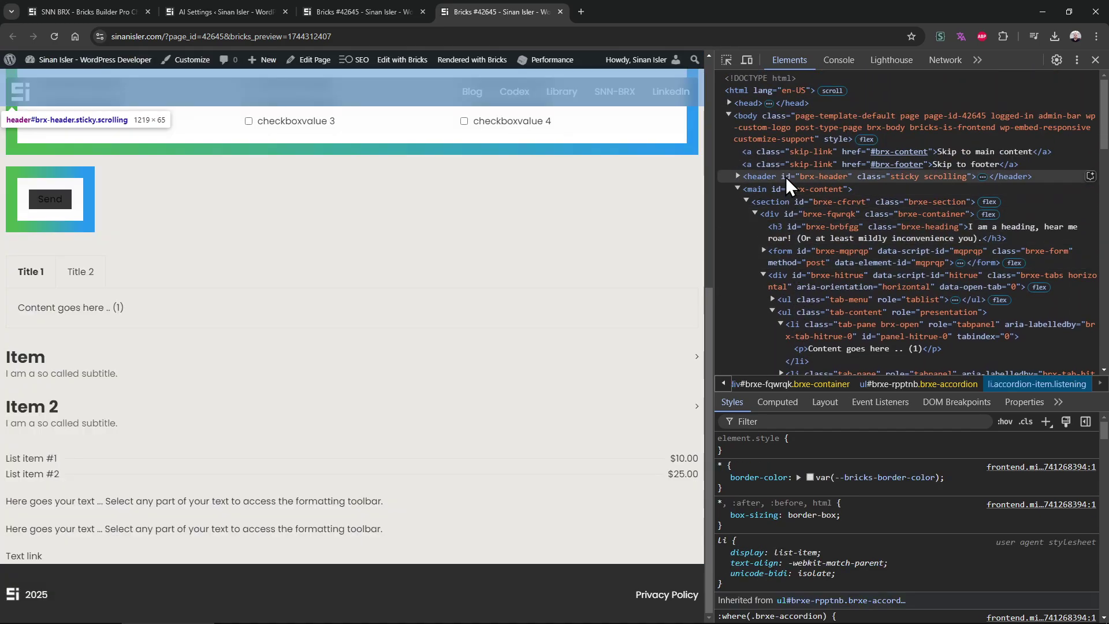
click(784, 177)
click(738, 176)
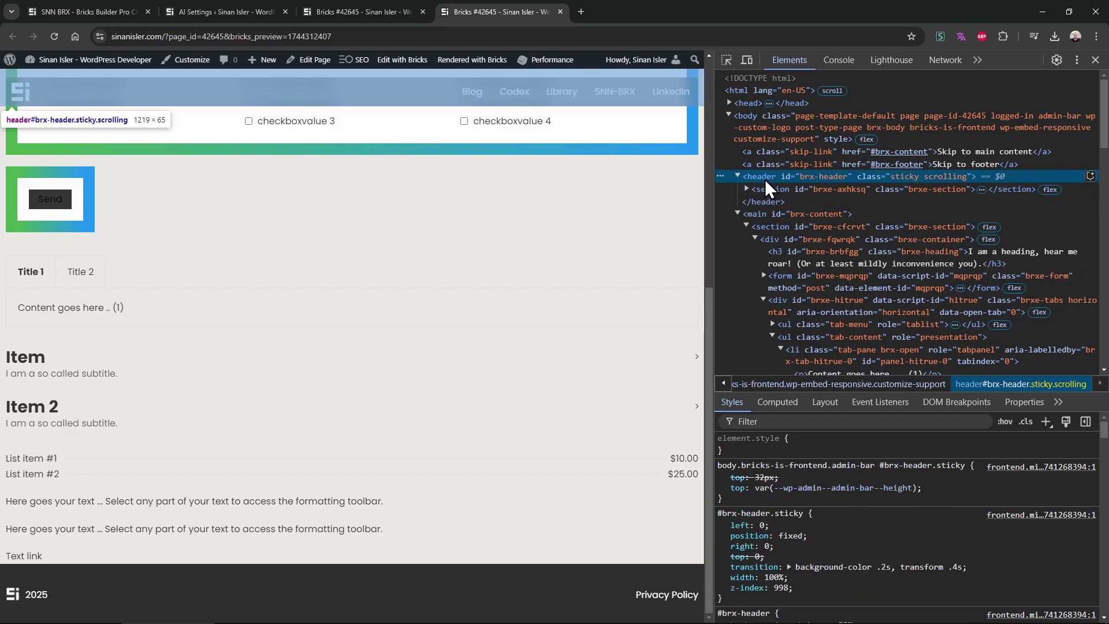
double_click(766, 178)
scroll(663, 199, up, 7)
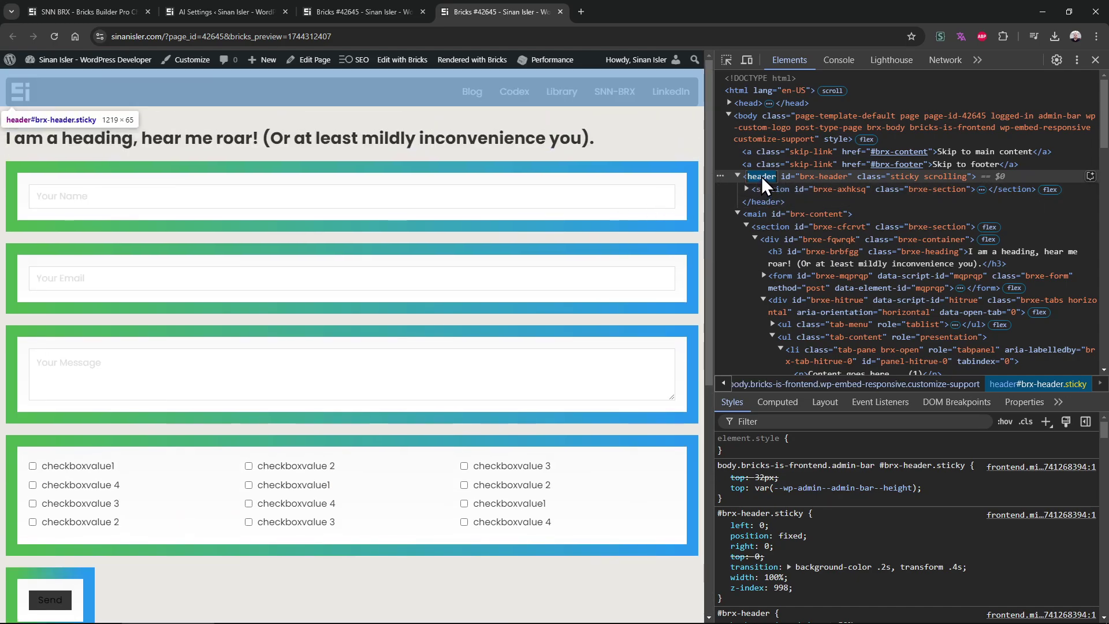
Select the Section in Structure and add a new interaction to it
click(405, 11)
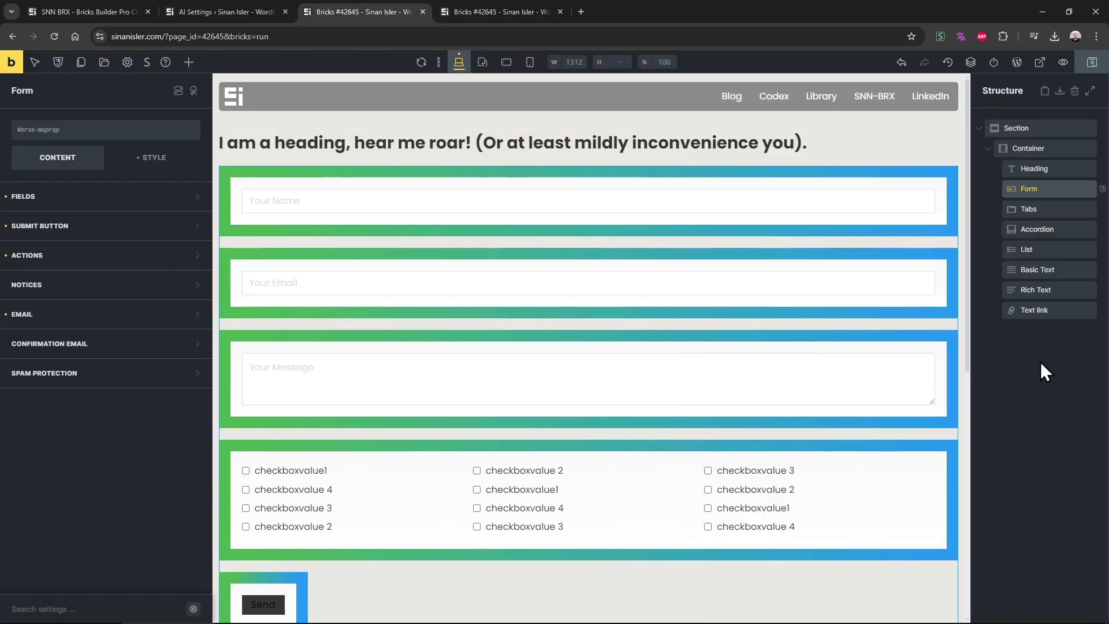
click(1041, 362)
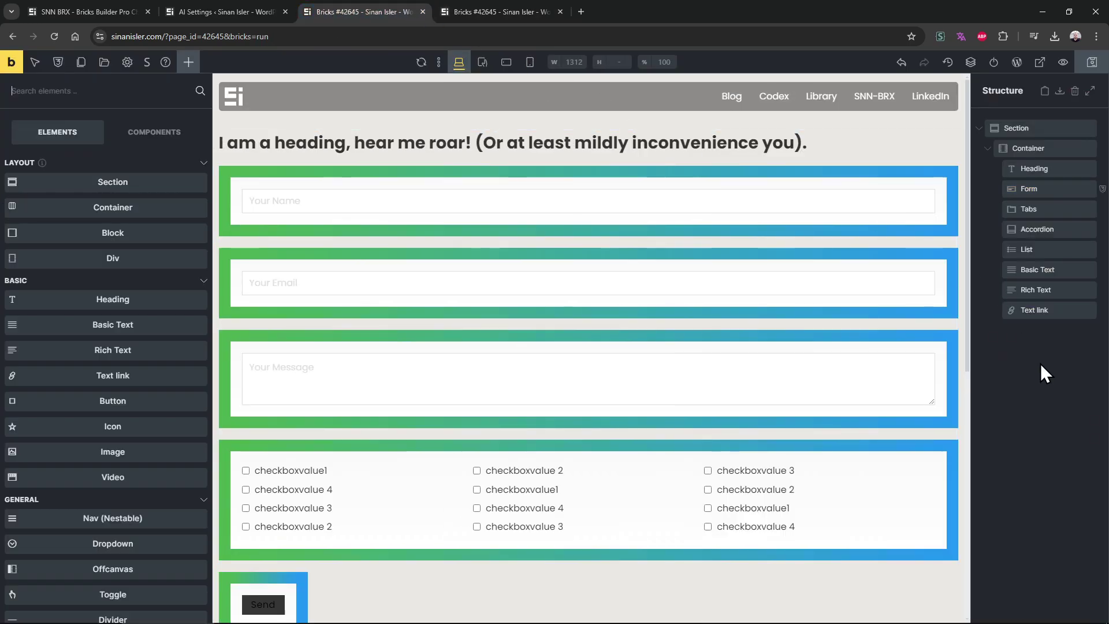
click(1044, 127)
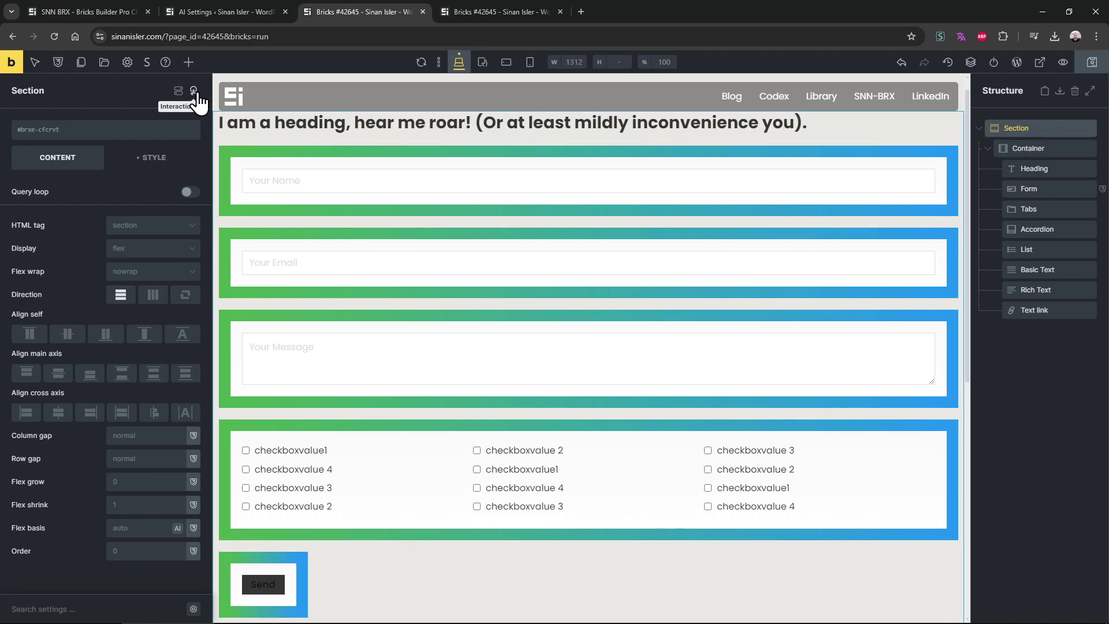
click(195, 91)
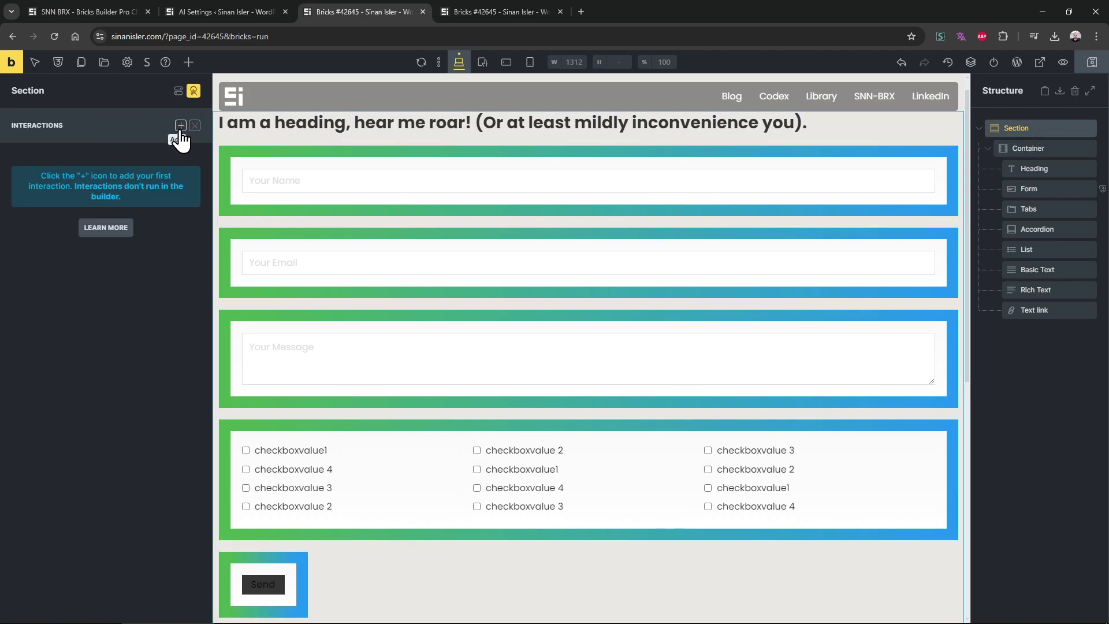
click(180, 126)
Set the interaction to Click trigger, Hide element action, CSS selector target starting '#brxe-'
click(101, 241)
click(89, 276)
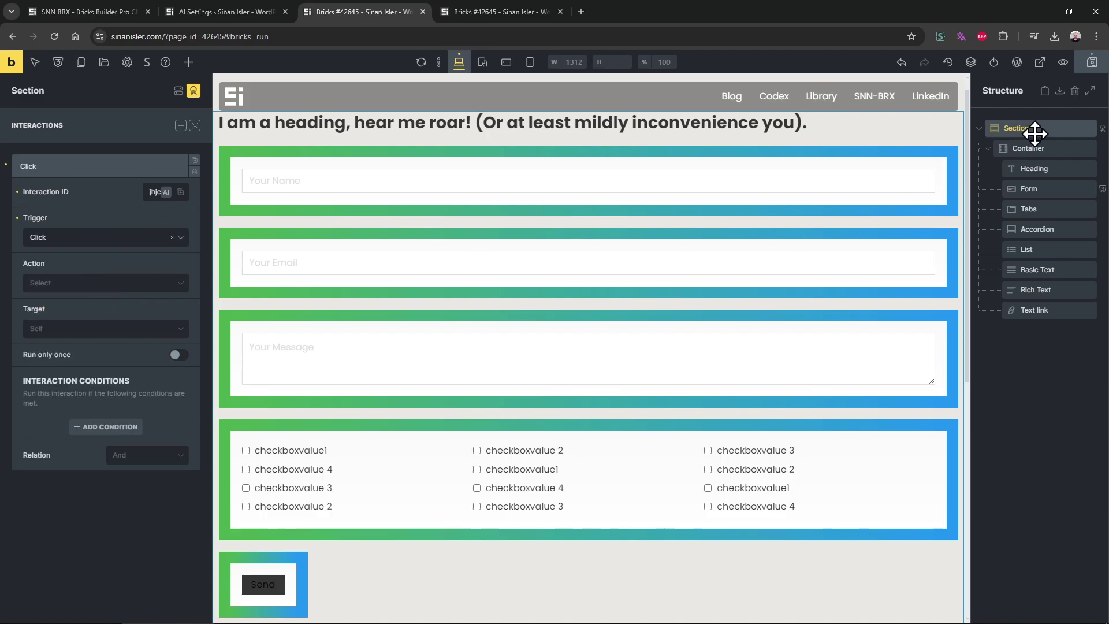
click(95, 284)
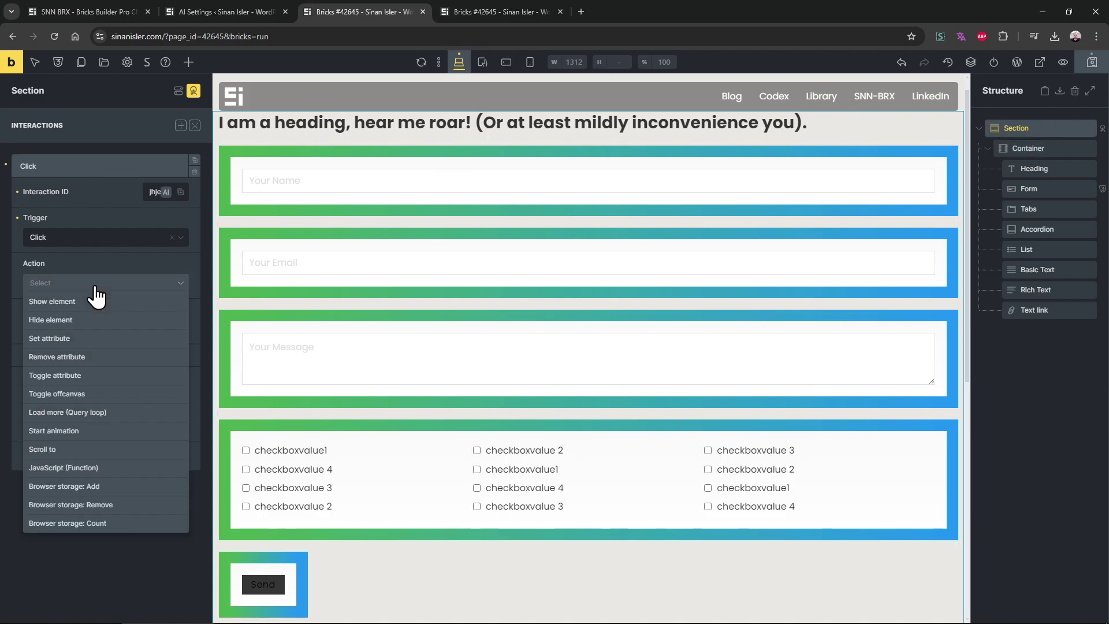
click(98, 320)
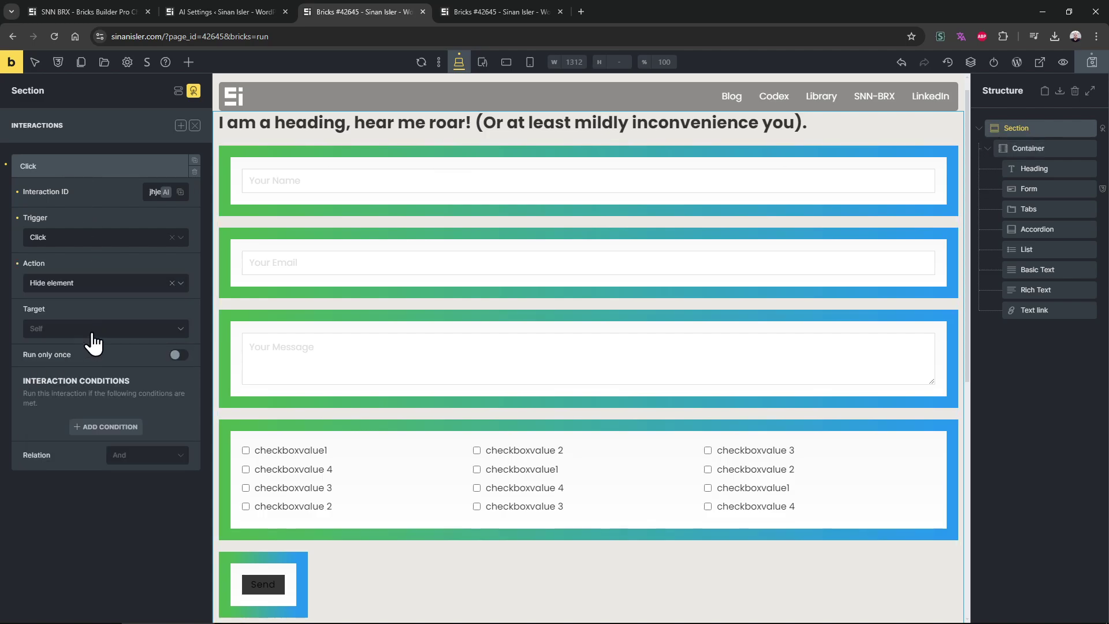
click(92, 328)
click(86, 365)
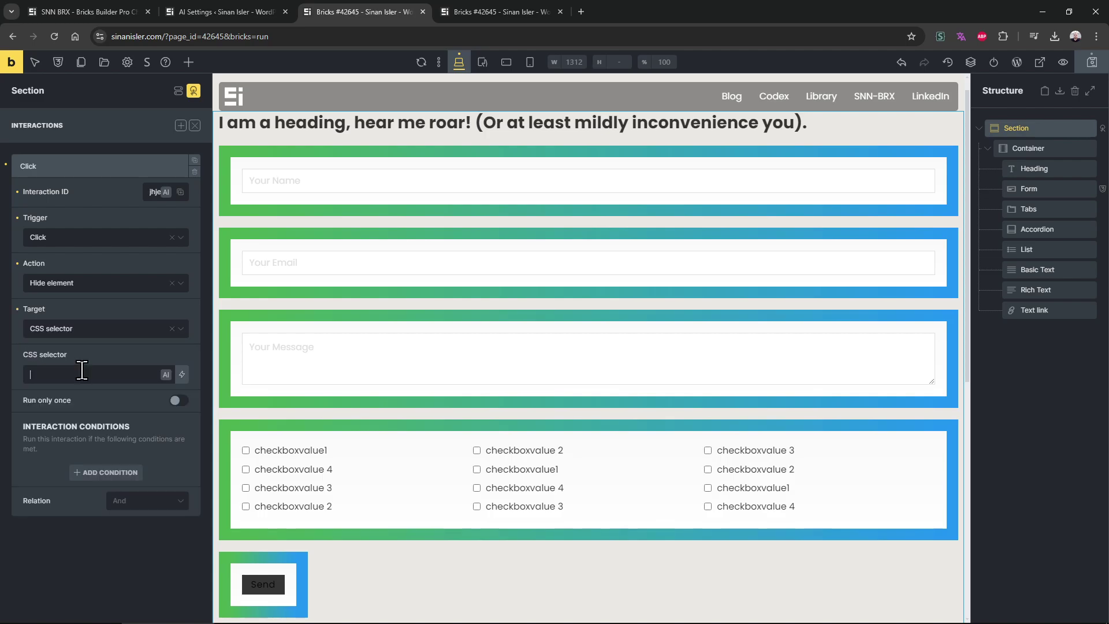
text(#brxe-)
click(543, 12)
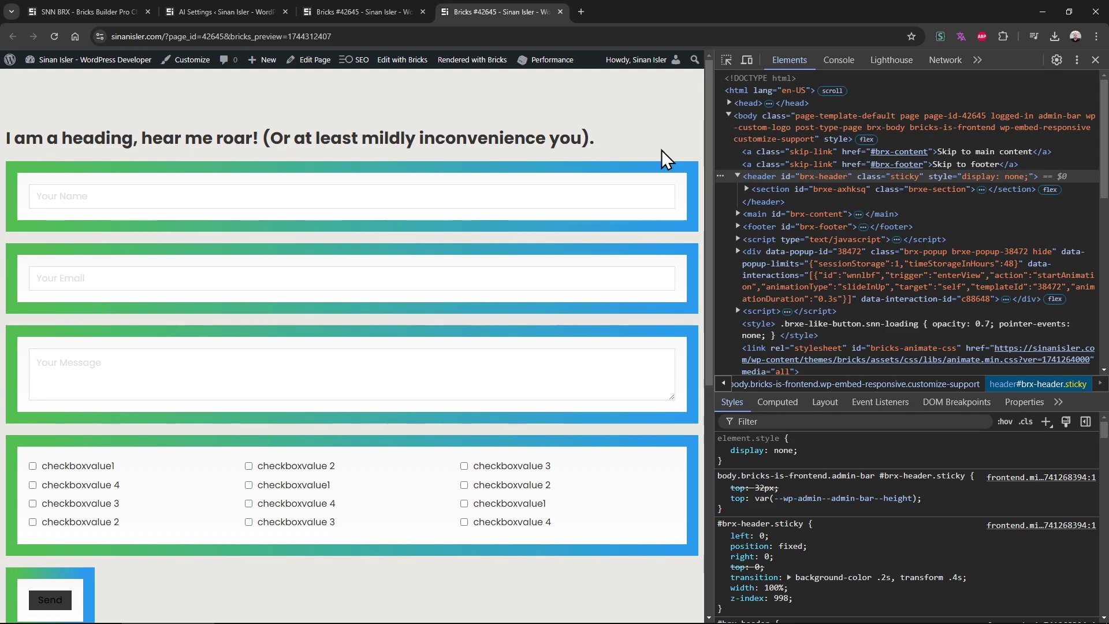
Aim the Section's hide interaction at the header element and test it in the preview
click(763, 176)
click(348, 8)
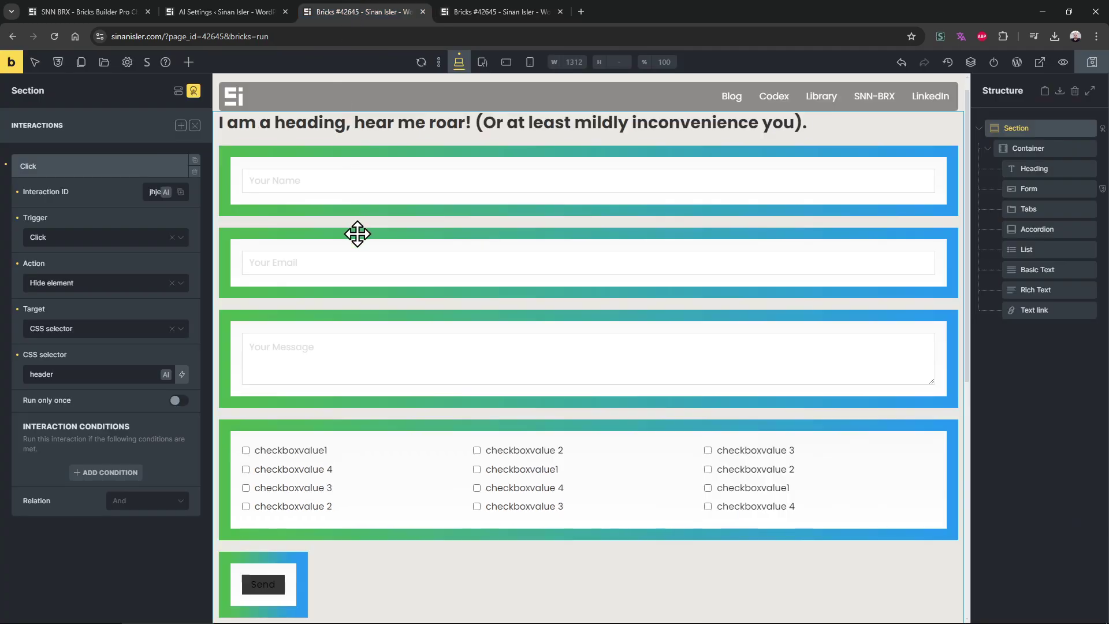
click(494, 9)
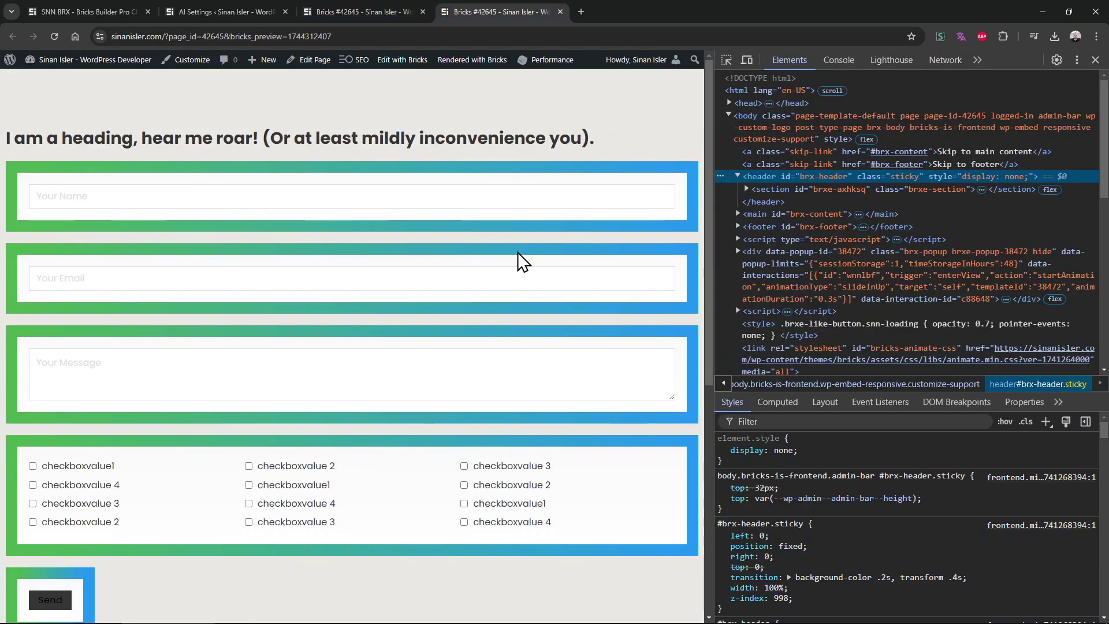